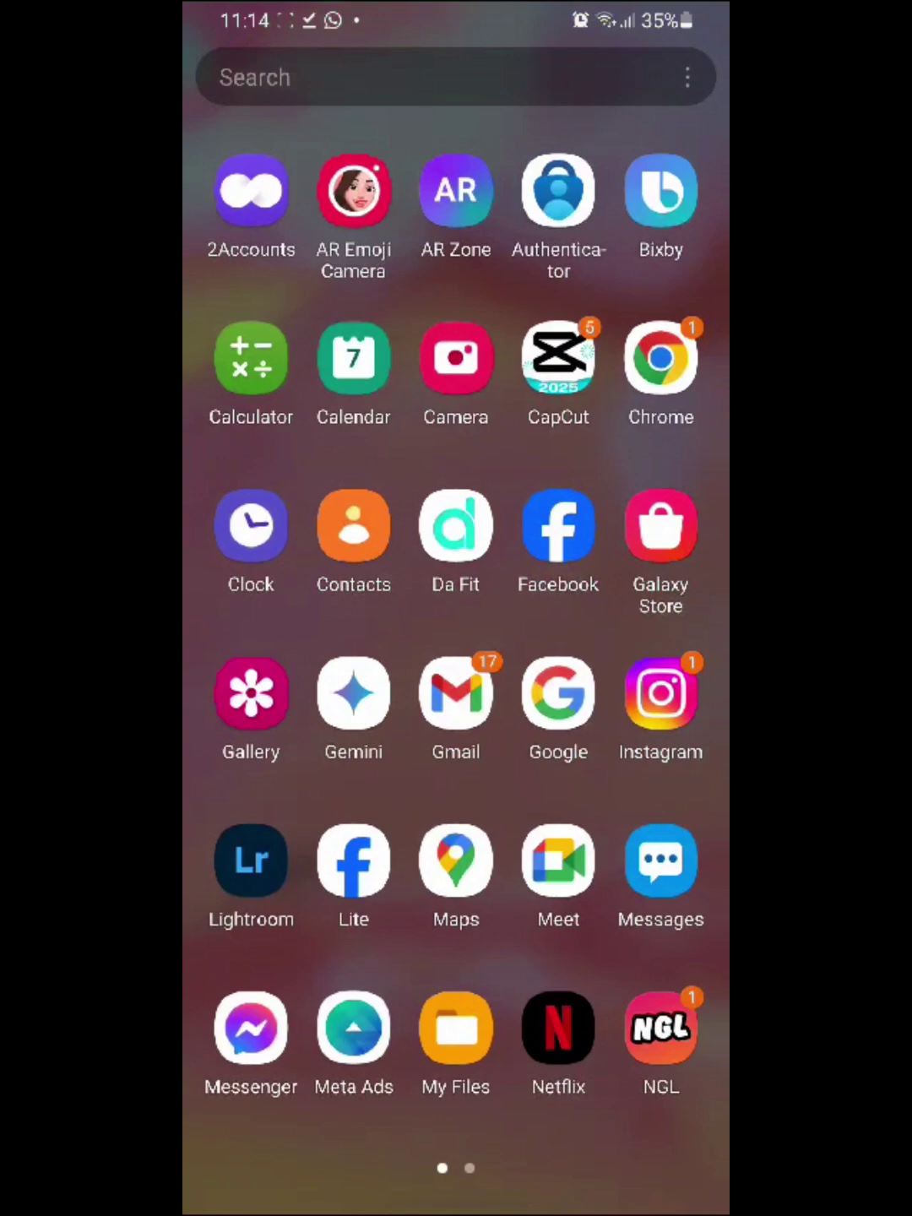
# Step: Page through the app drawer to the screen holding the Photopea app
pyautogui.moveTo(618, 664); pyautogui.dragTo(286, 664)
# Step: Launch Photopea and create a blank 1080 × 1350 Insta Portrait project
pyautogui.click(455, 190)
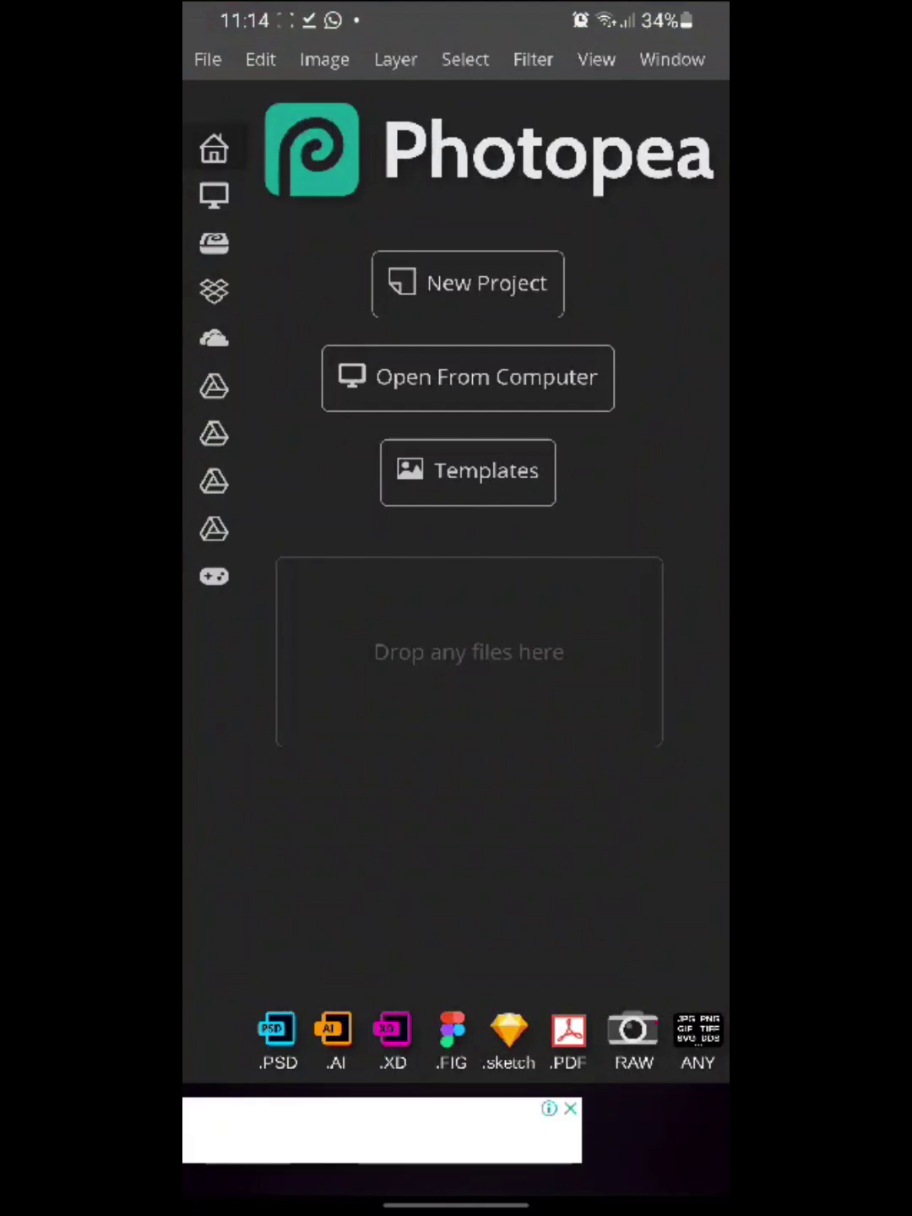
pyautogui.click(468, 283)
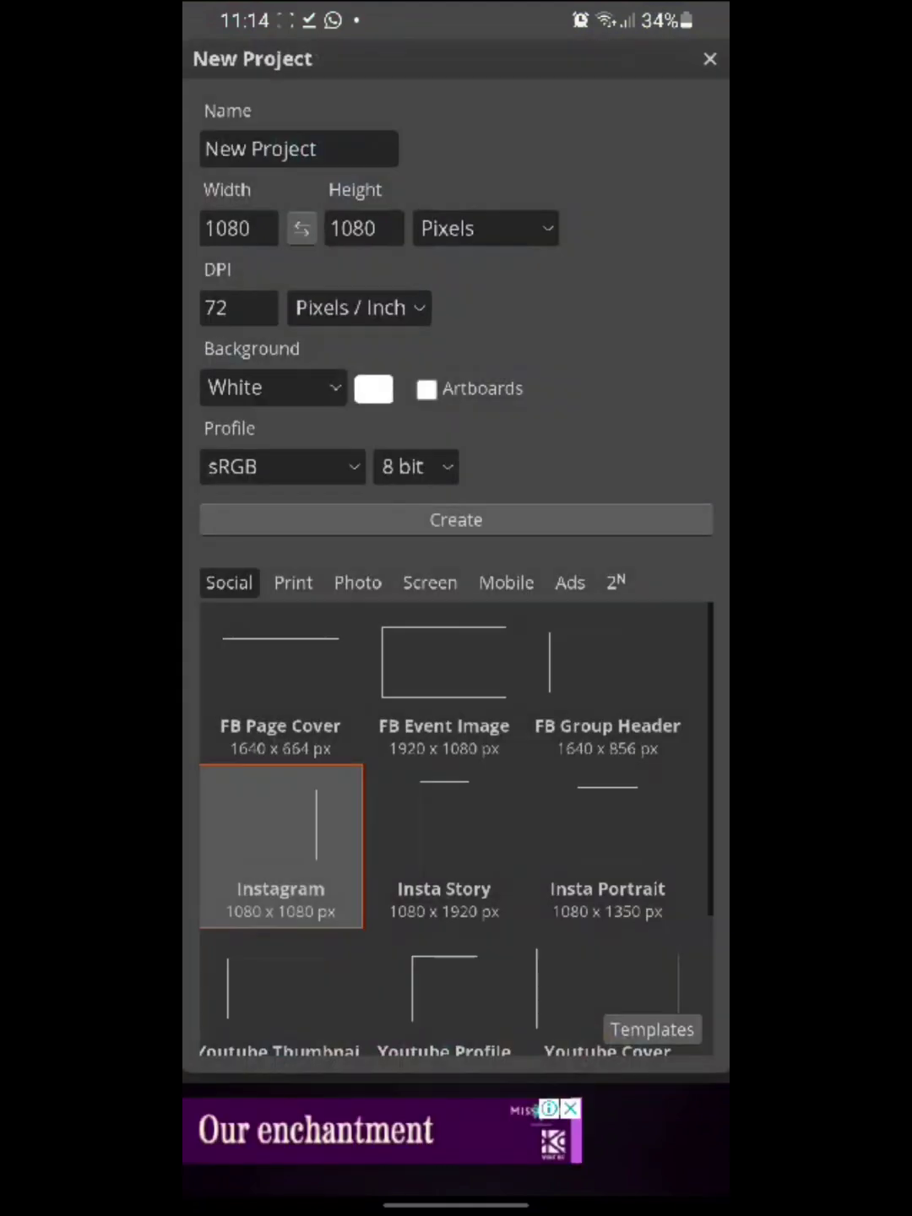
pyautogui.click(443, 846)
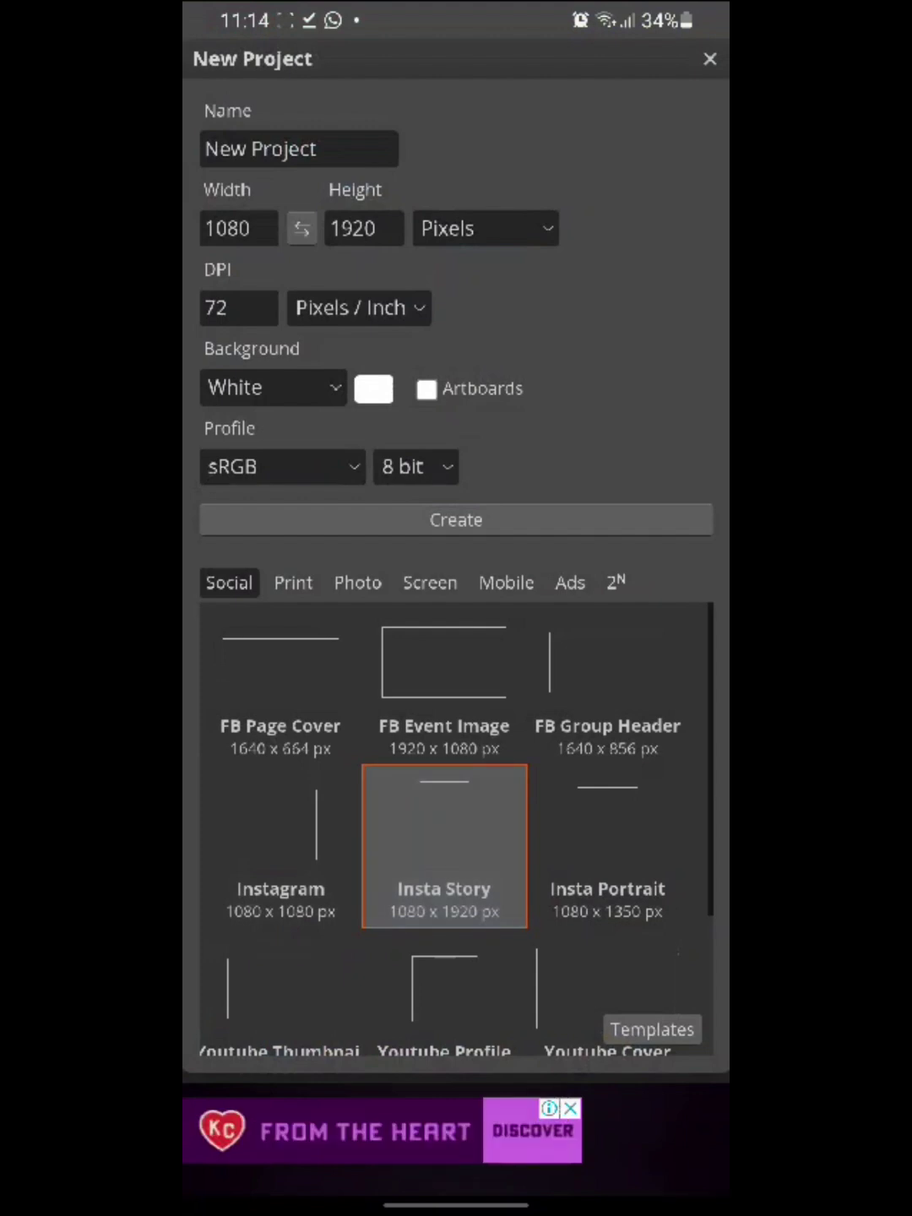
pyautogui.click(607, 846)
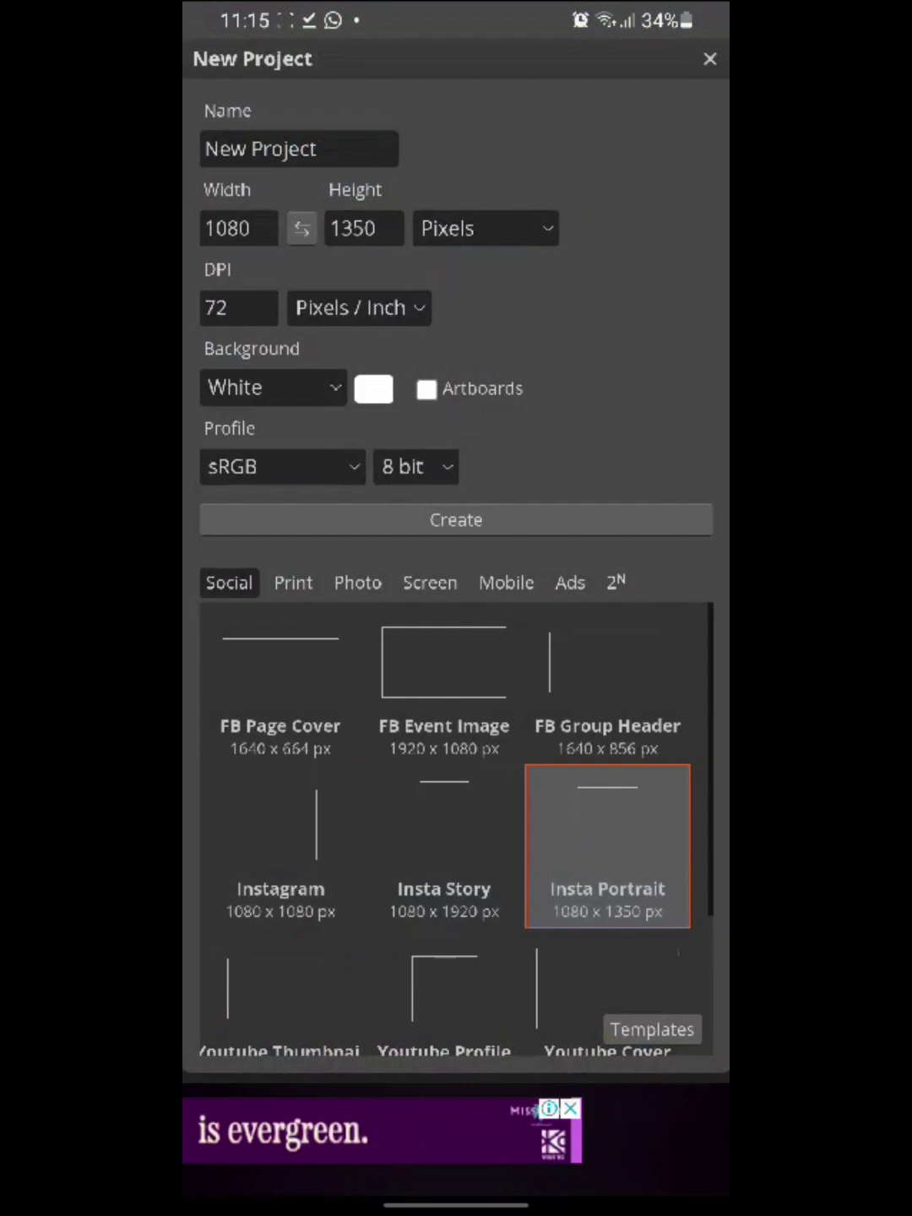
pyautogui.click(456, 519)
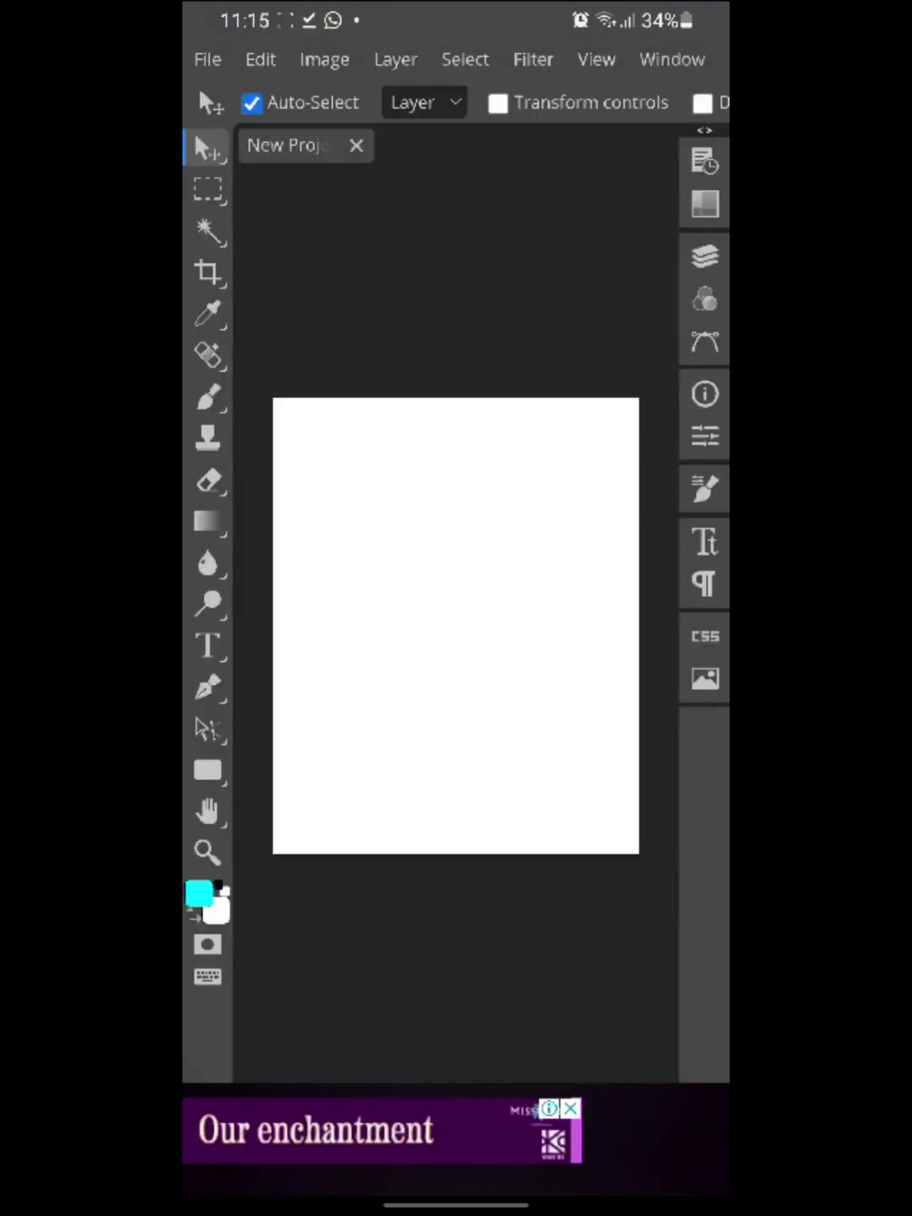
# Step: Place the teal-background portrait from Recent files and enlarge it to nearly fill the canvas
pyautogui.click(207, 59)
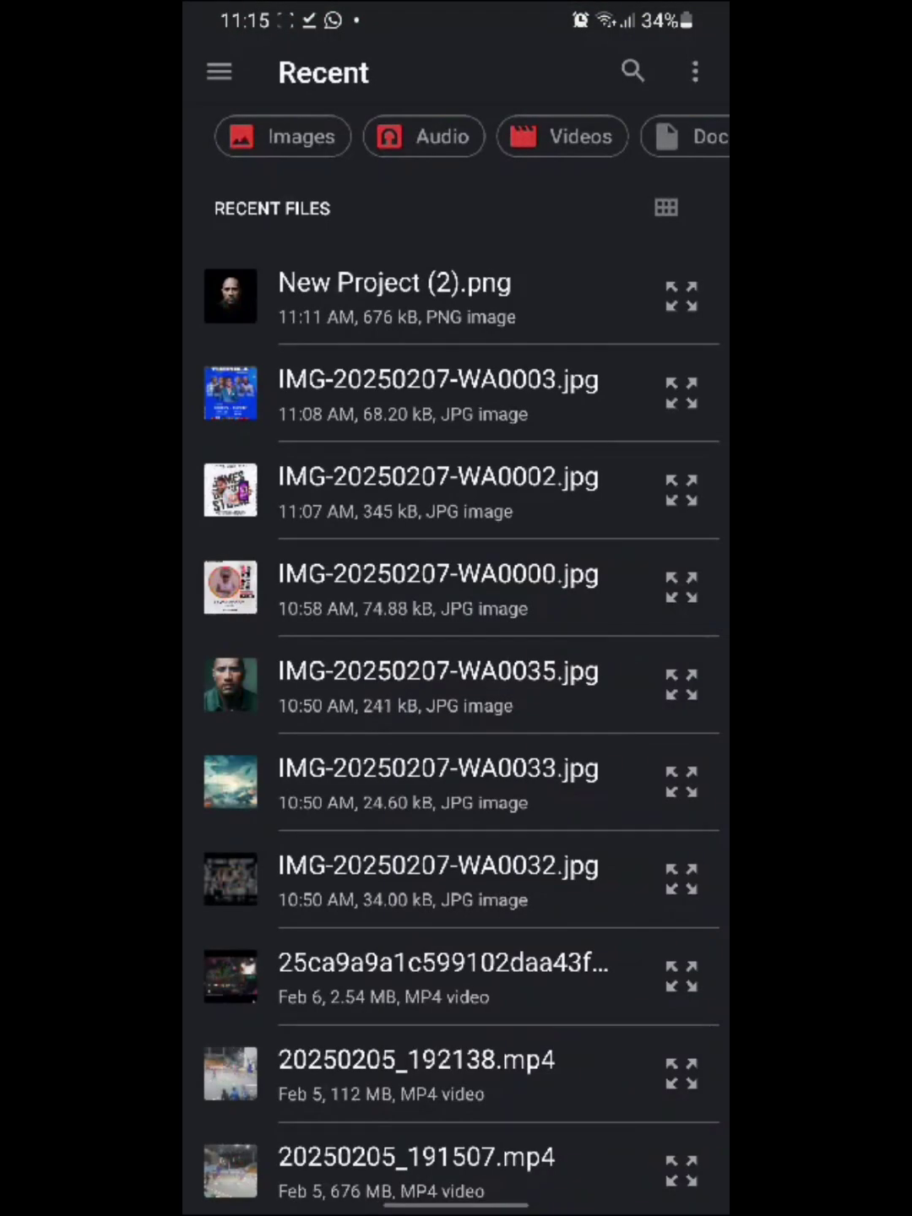
pyautogui.scroll(-2, 455, 664)
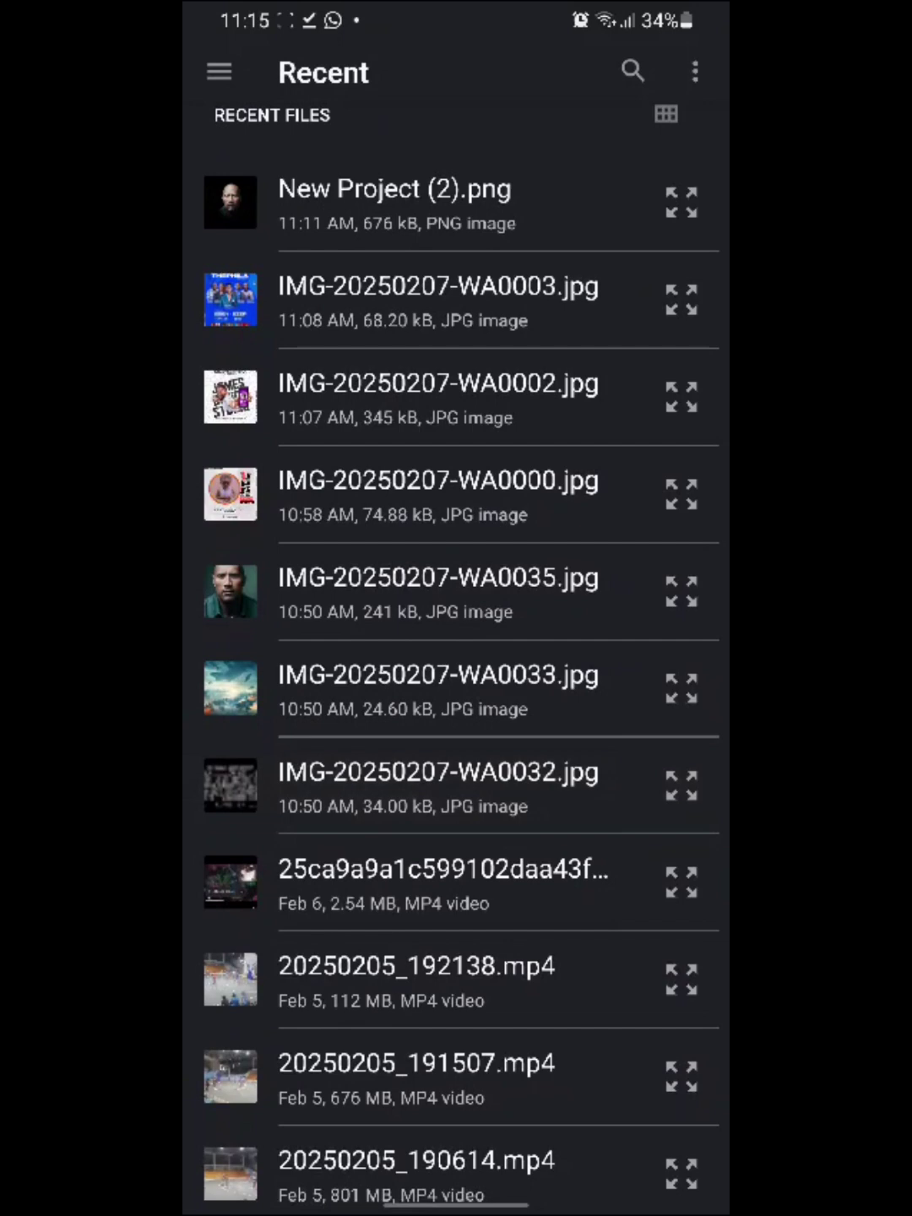
pyautogui.click(437, 591)
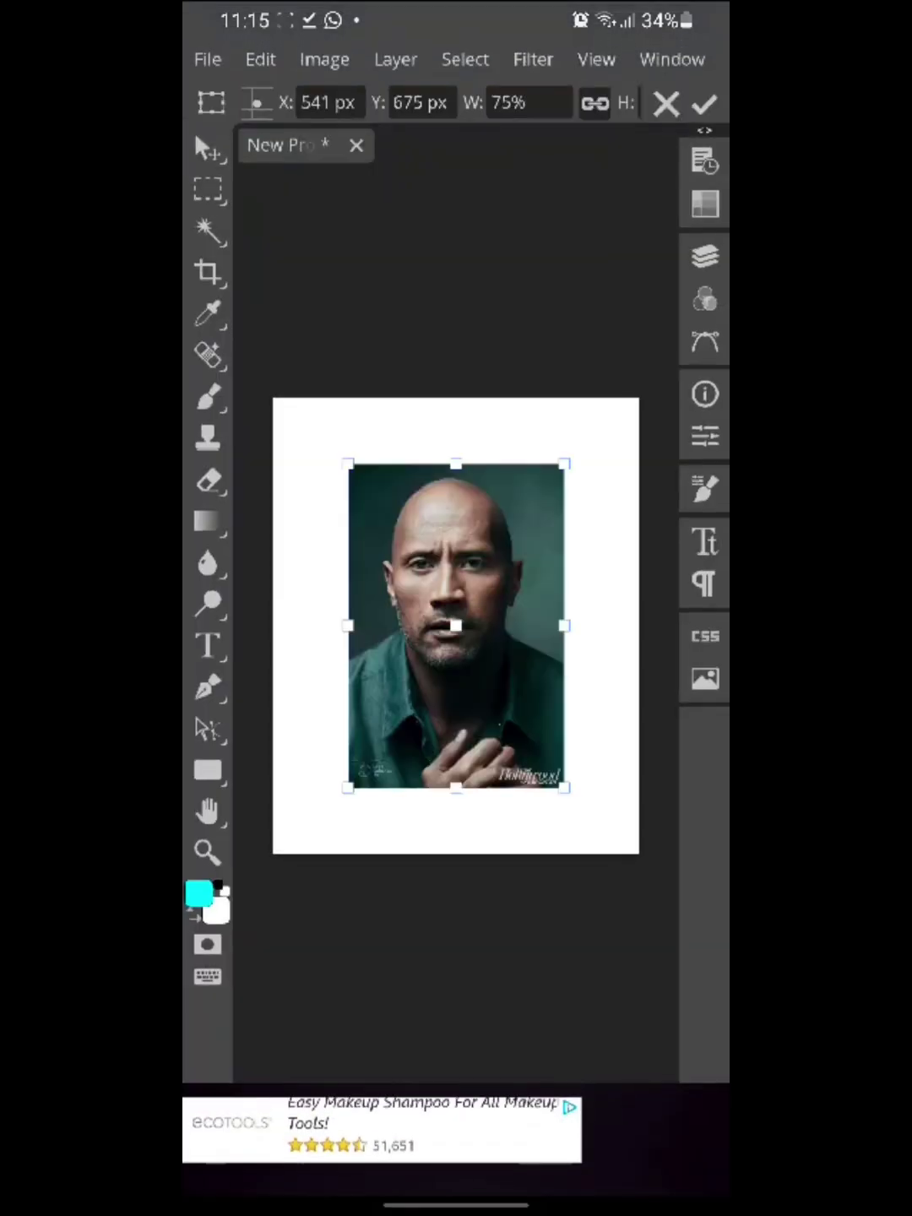
pyautogui.moveTo(564, 787); pyautogui.dragTo(605, 851)
pyautogui.moveTo(478, 657); pyautogui.dragTo(451, 614)
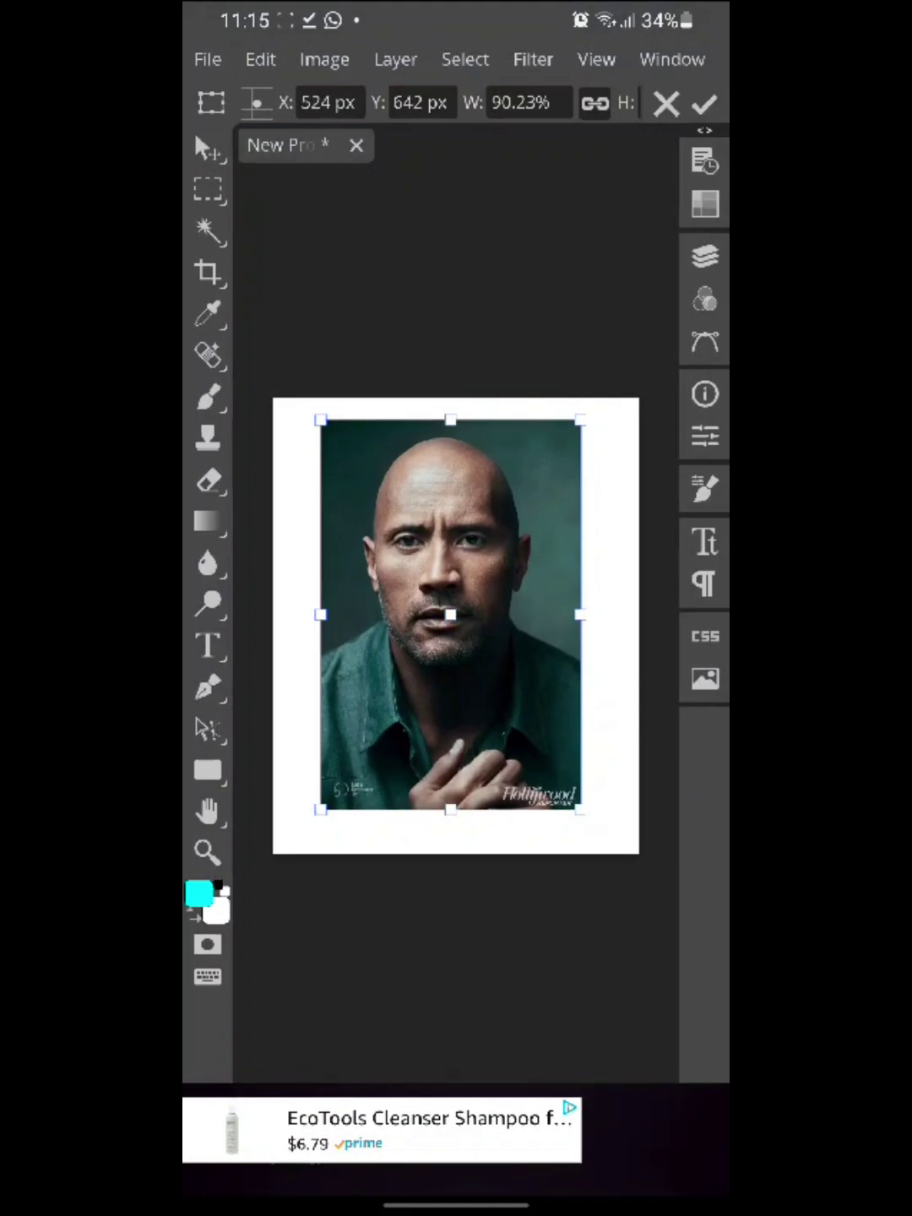
pyautogui.press('Return')
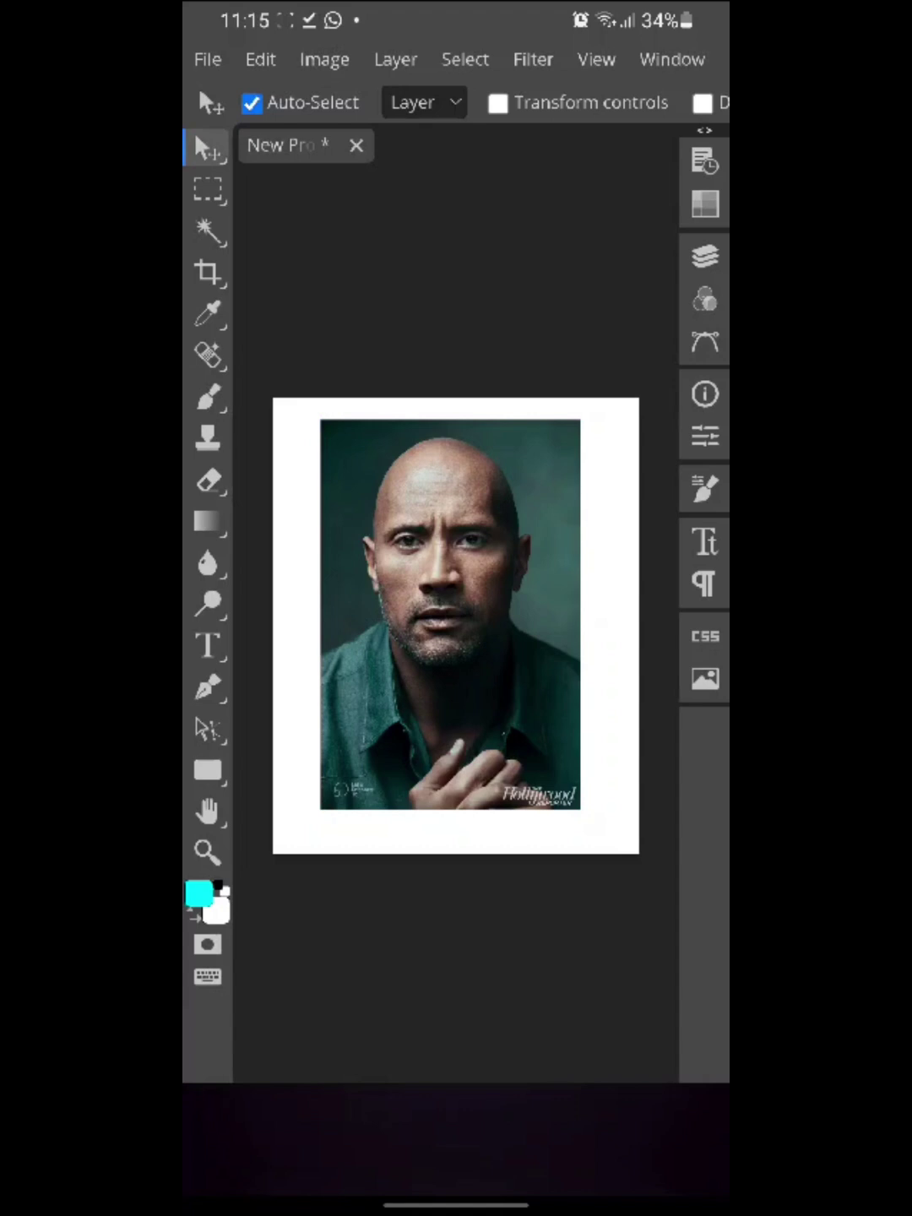
# Step: Apply Select > Remove BG to the portrait, accepting the ad prompt
pyautogui.click(207, 729)
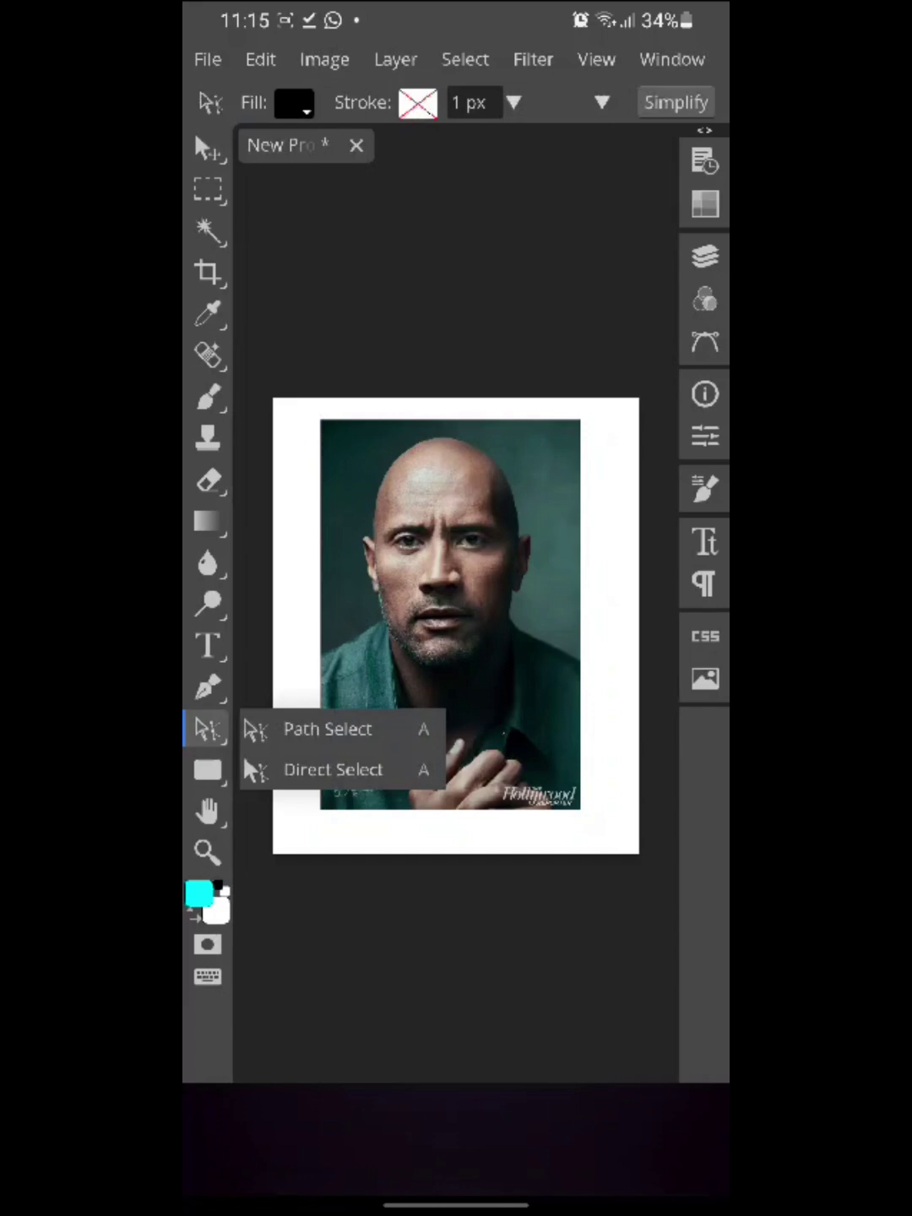
pyautogui.click(465, 58)
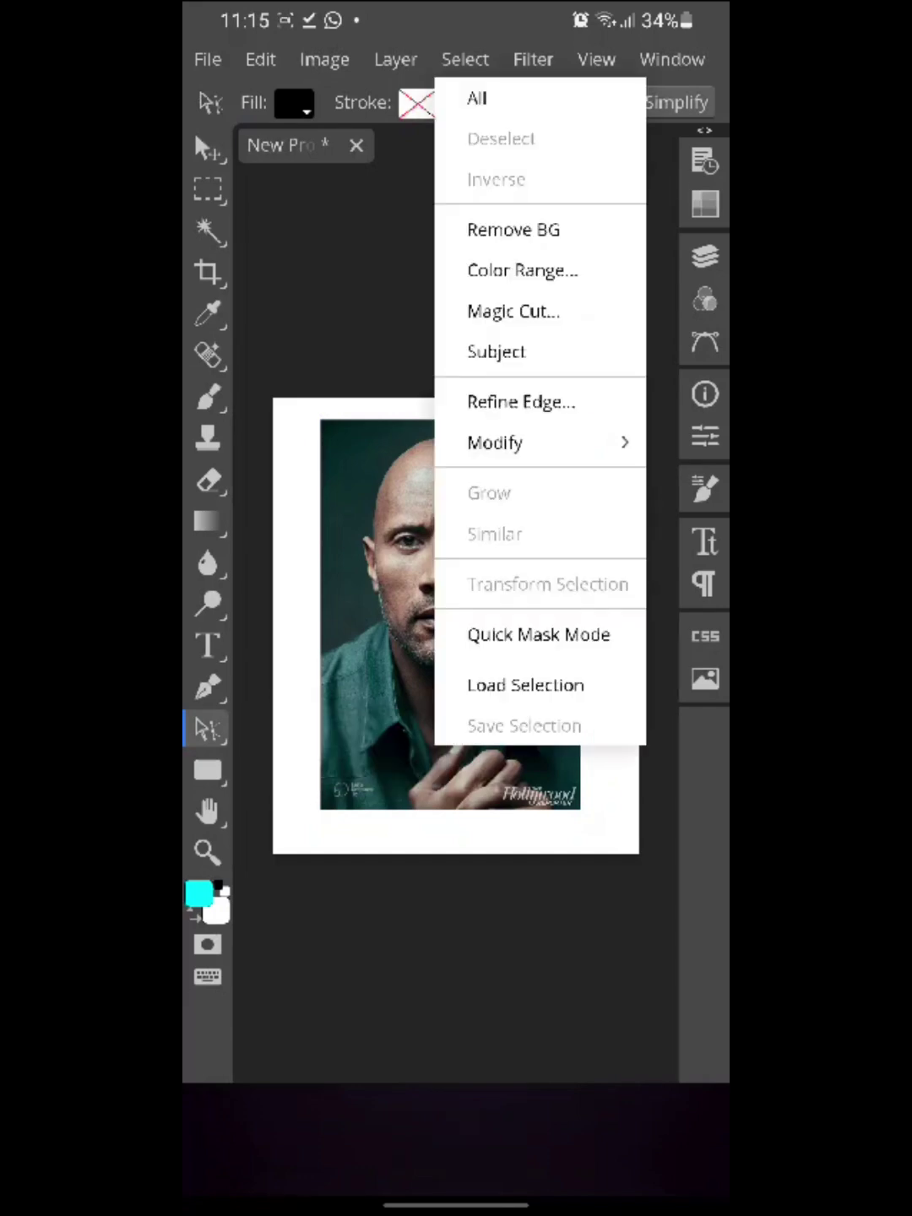
pyautogui.click(514, 229)
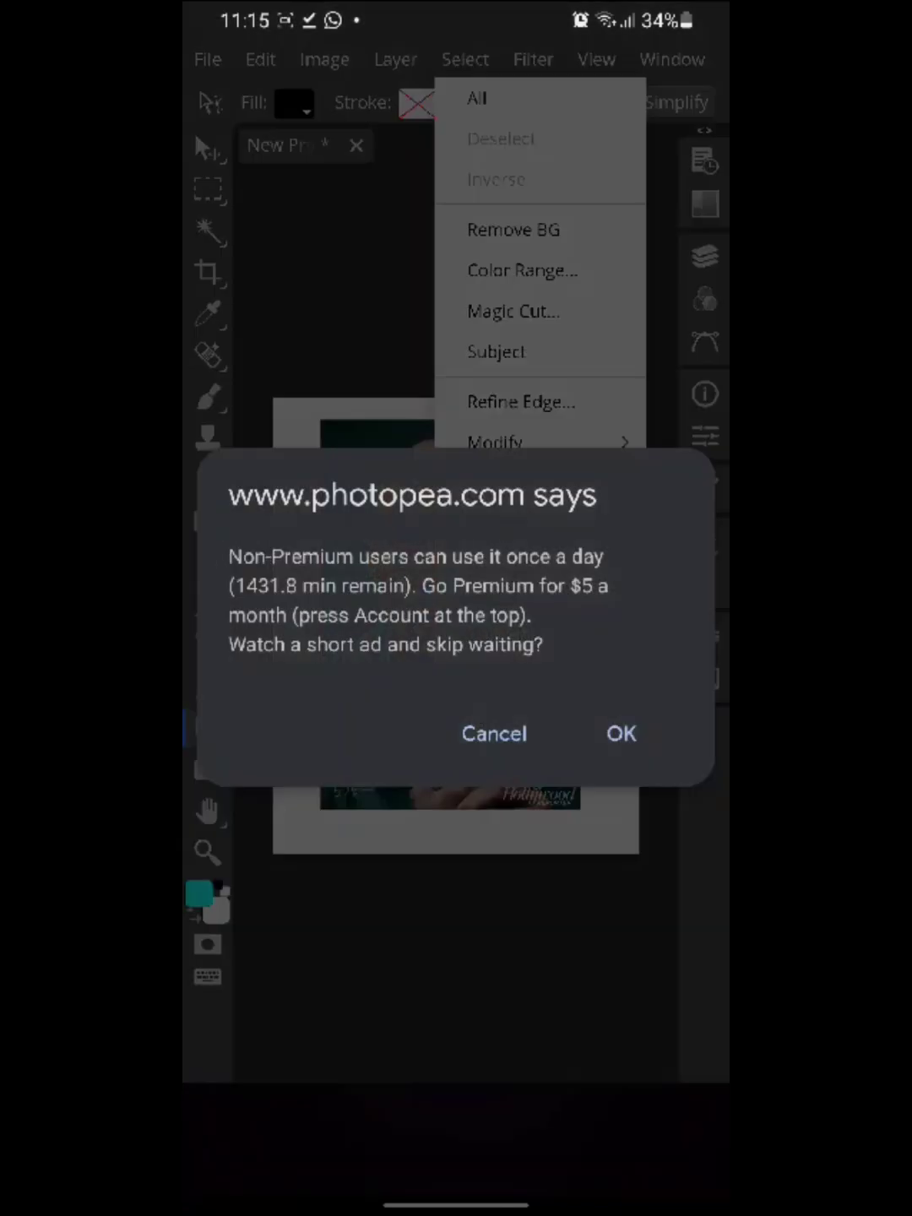
pyautogui.click(494, 733)
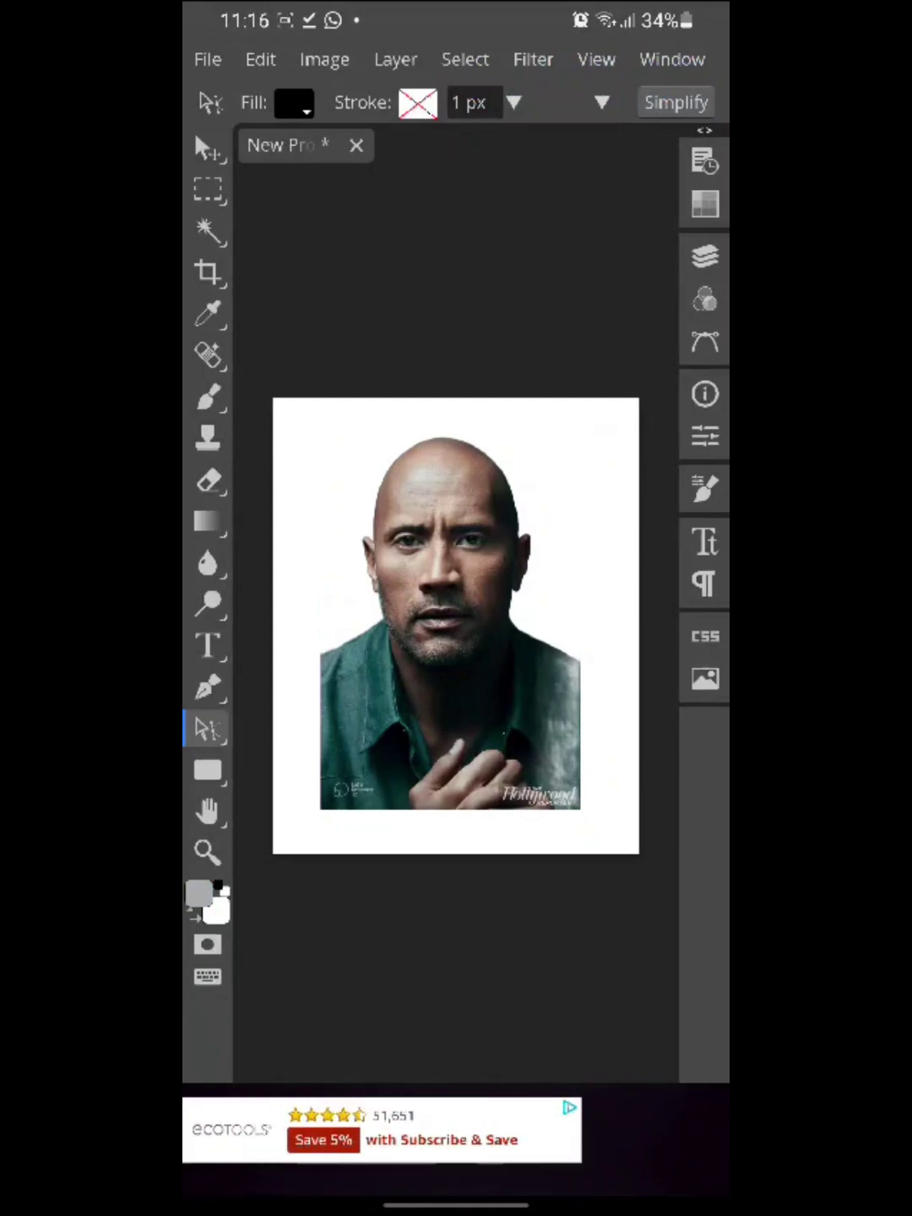
# Step: Centre the cut-out portrait on the canvas and show the Layers panel
pyautogui.click(208, 148)
pyautogui.moveTo(451, 617); pyautogui.dragTo(457, 628)
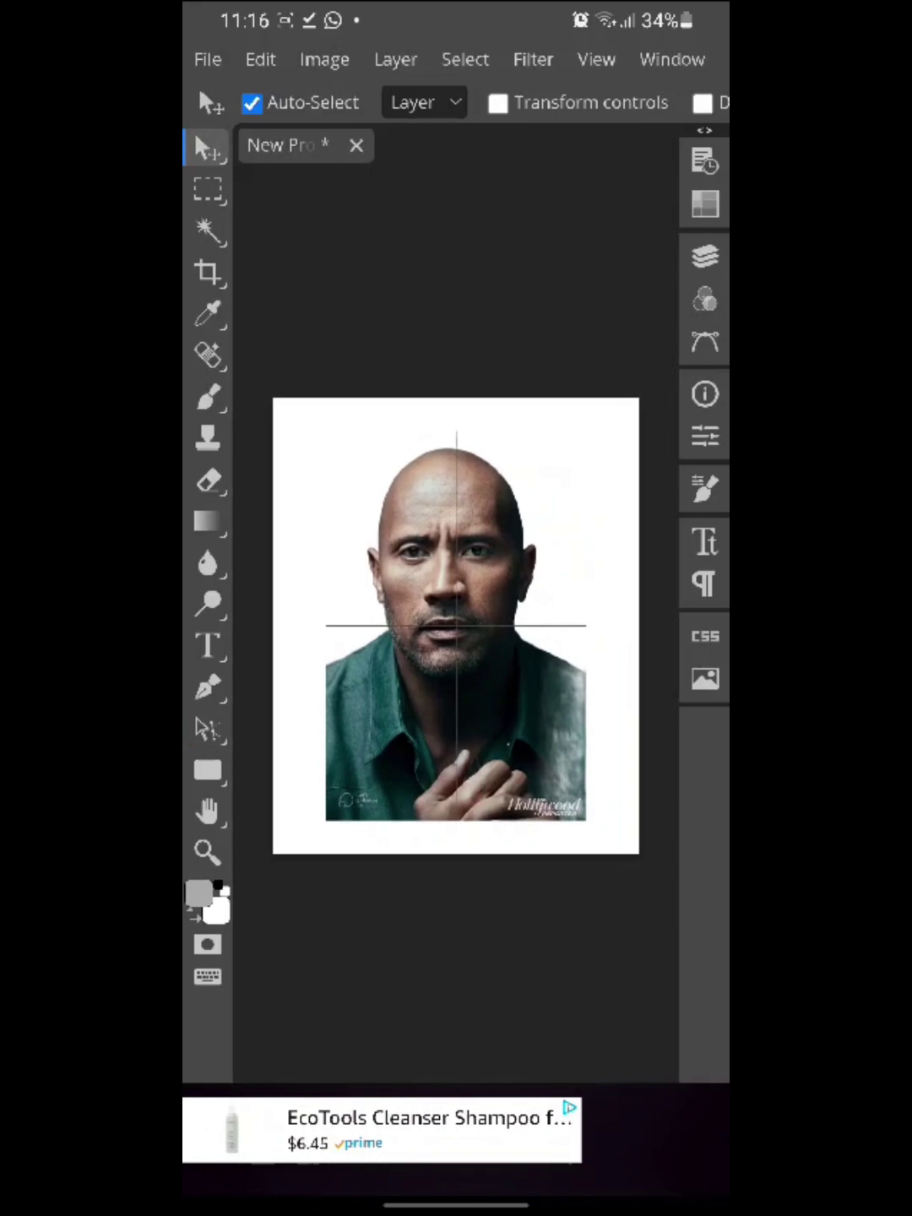
pyautogui.click(705, 256)
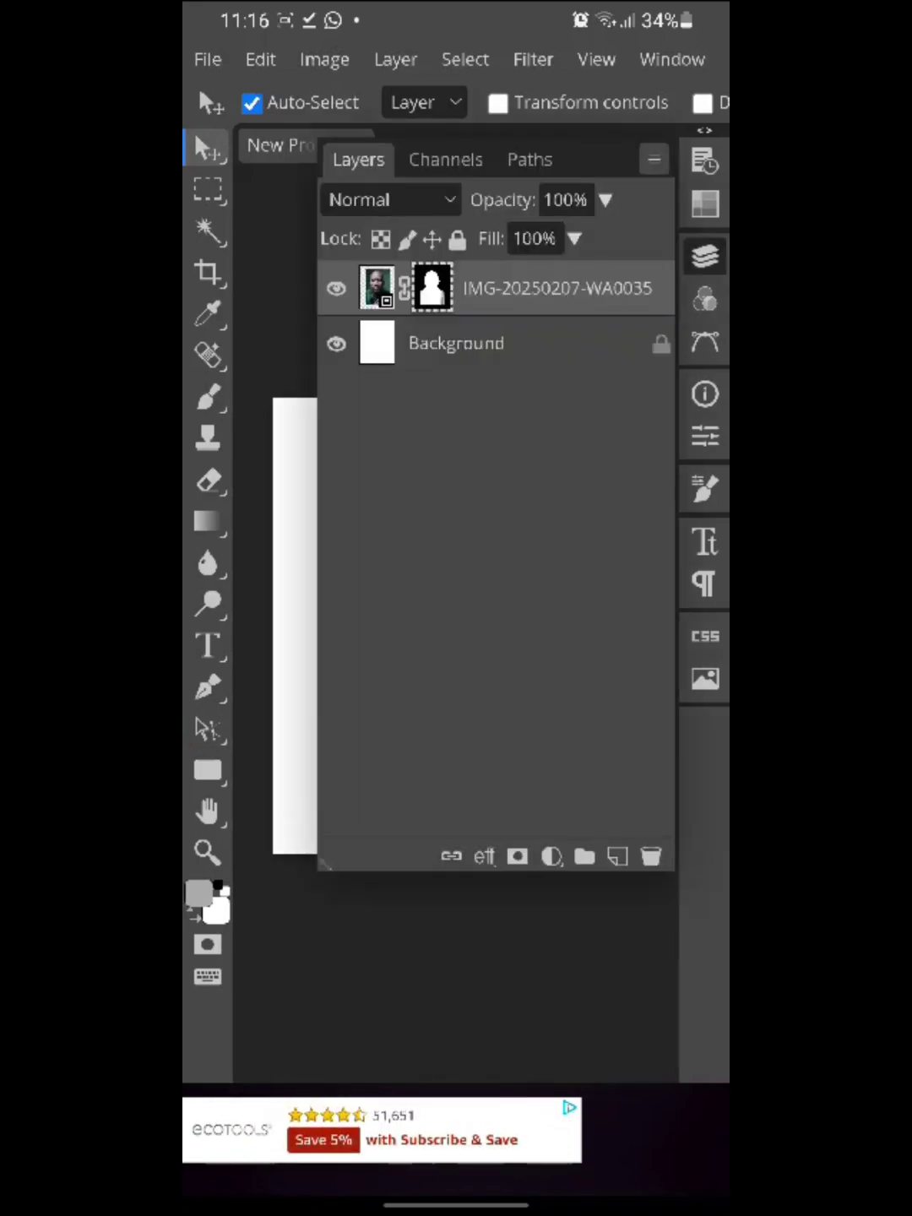
pyautogui.click(705, 256)
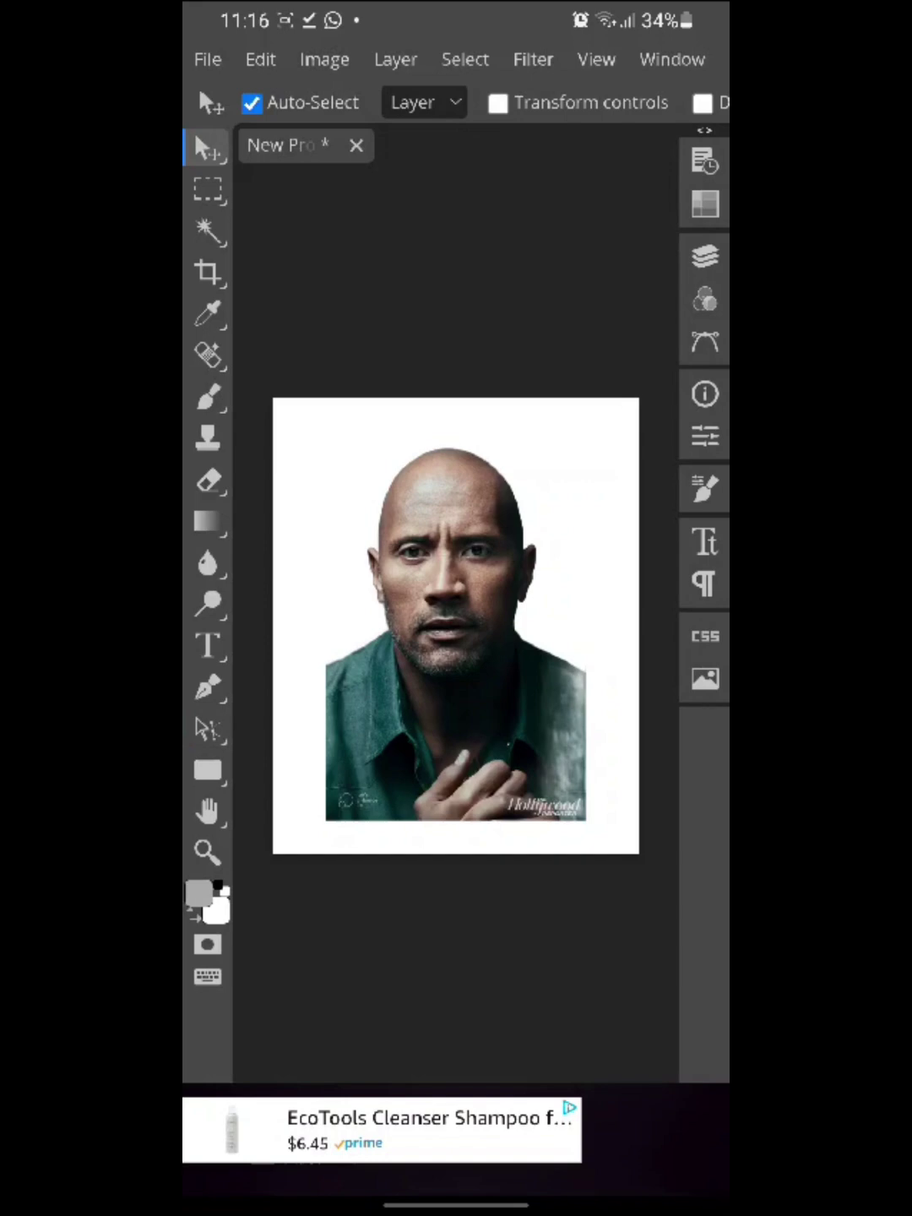
pyautogui.click(705, 255)
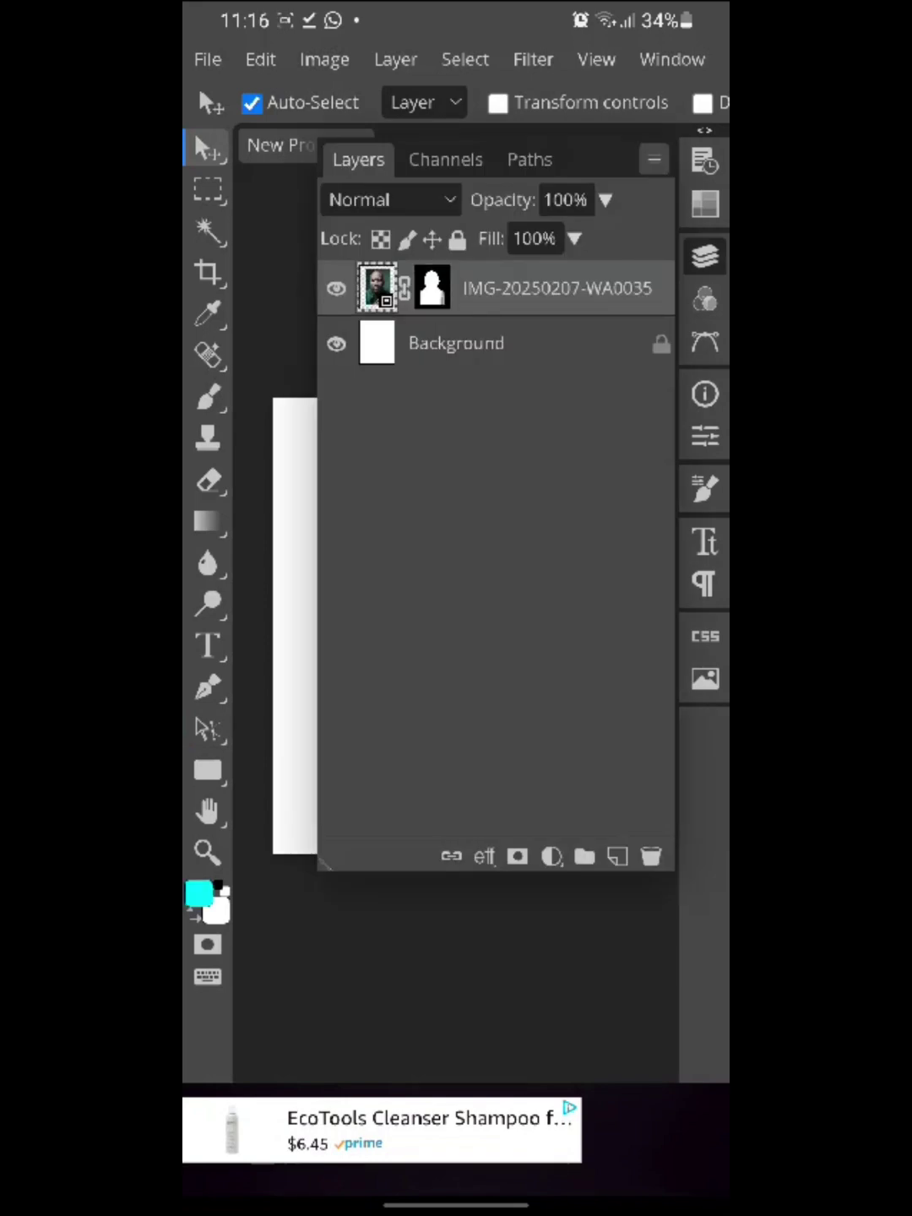
# Step: Convert the portrait layer to a Smart Object
pyautogui.click(395, 59)
pyautogui.click(437, 583)
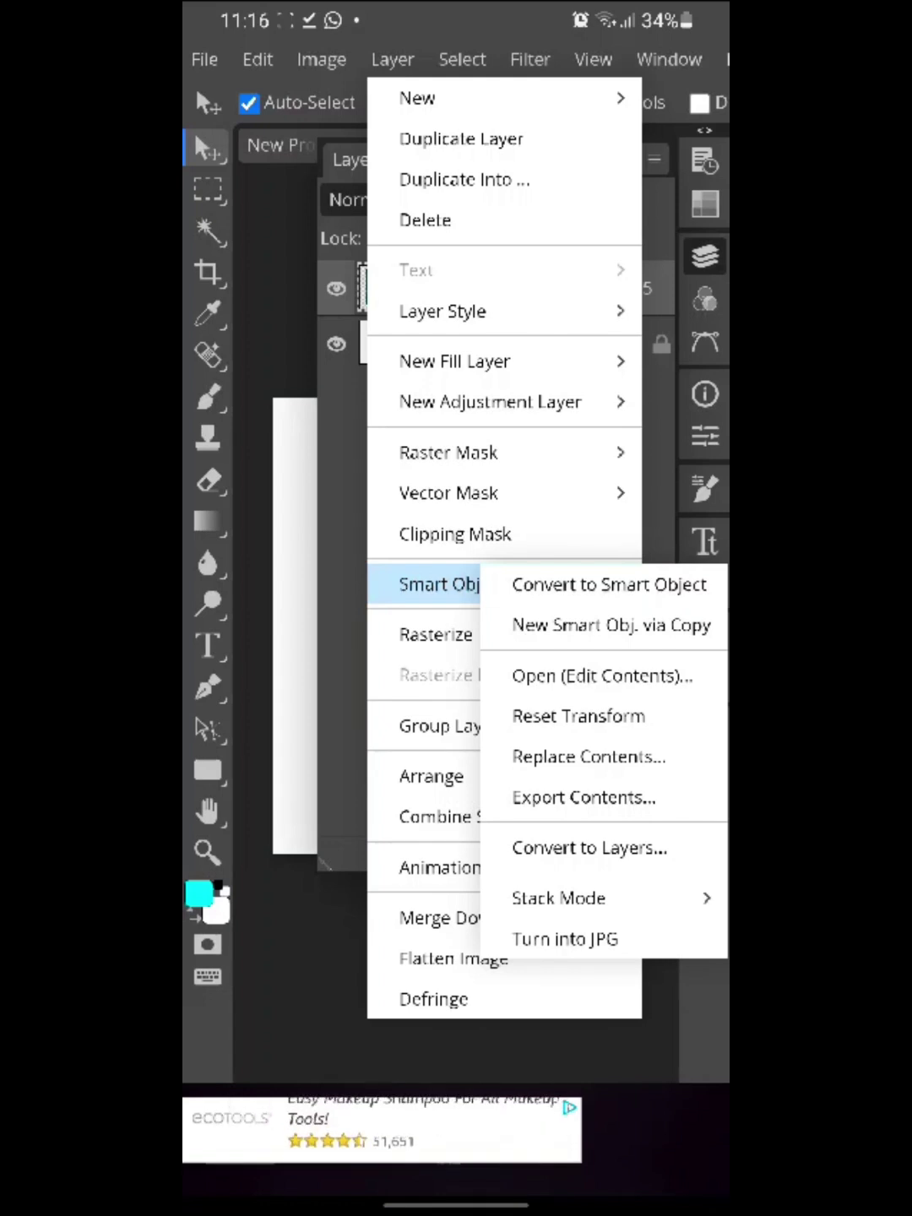
pyautogui.click(608, 583)
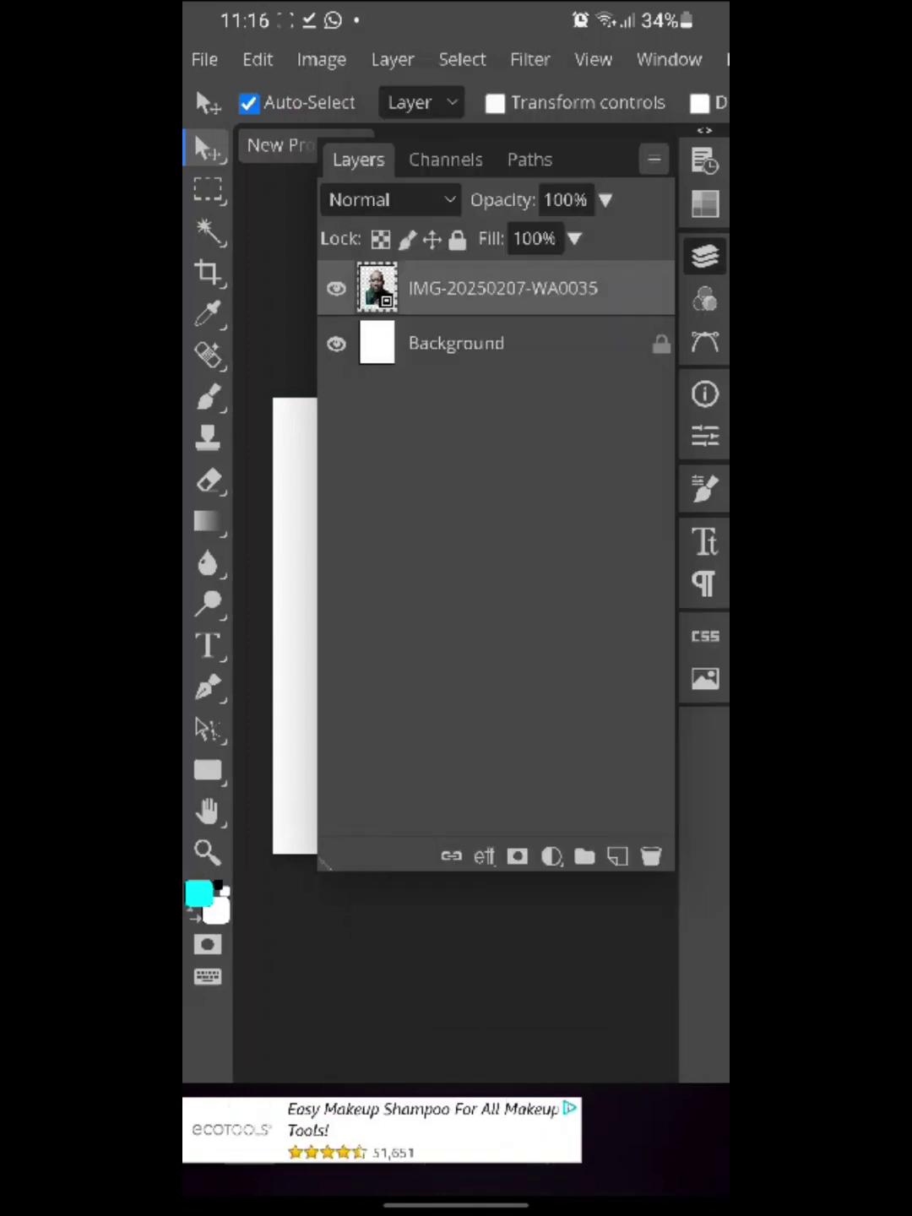
pyautogui.click(705, 255)
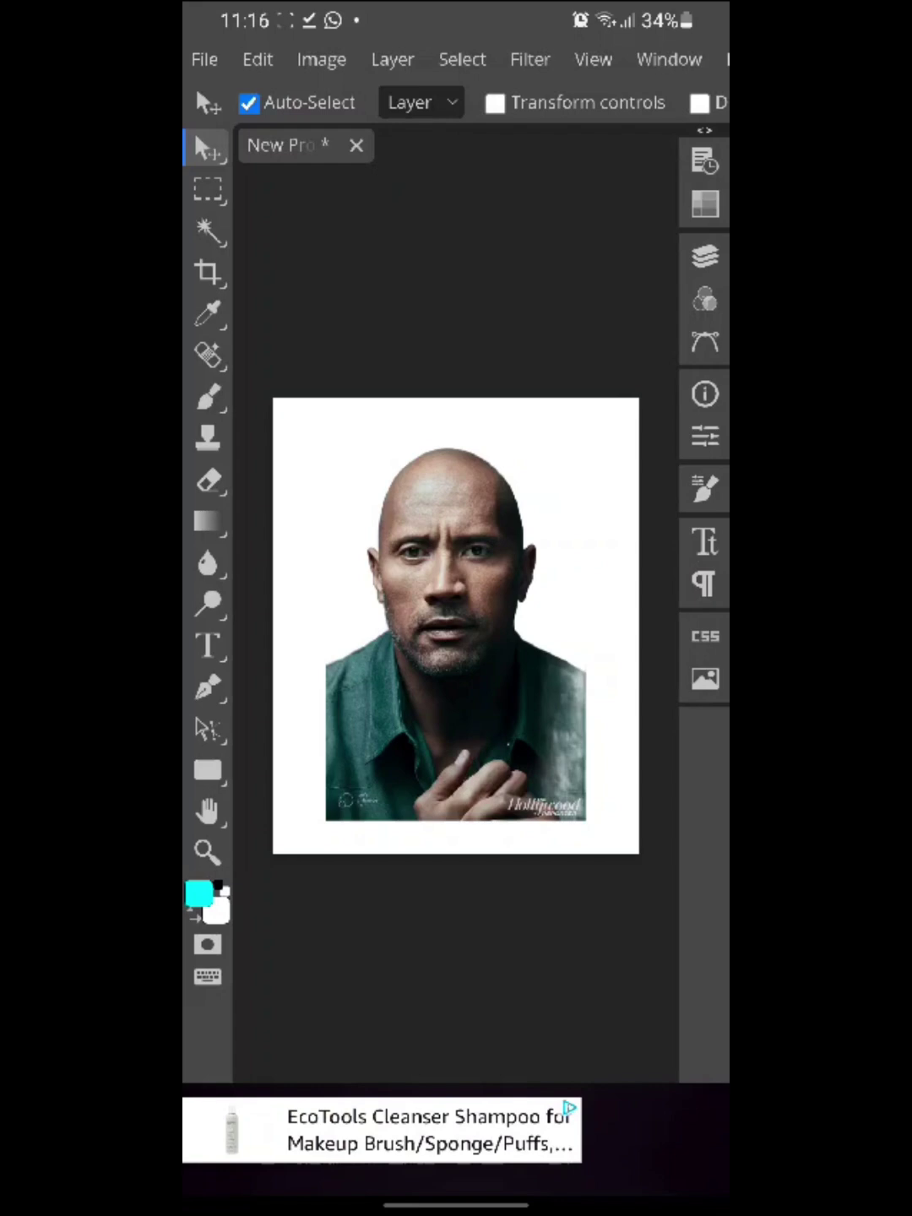
pyautogui.click(705, 256)
pyautogui.click(705, 256)
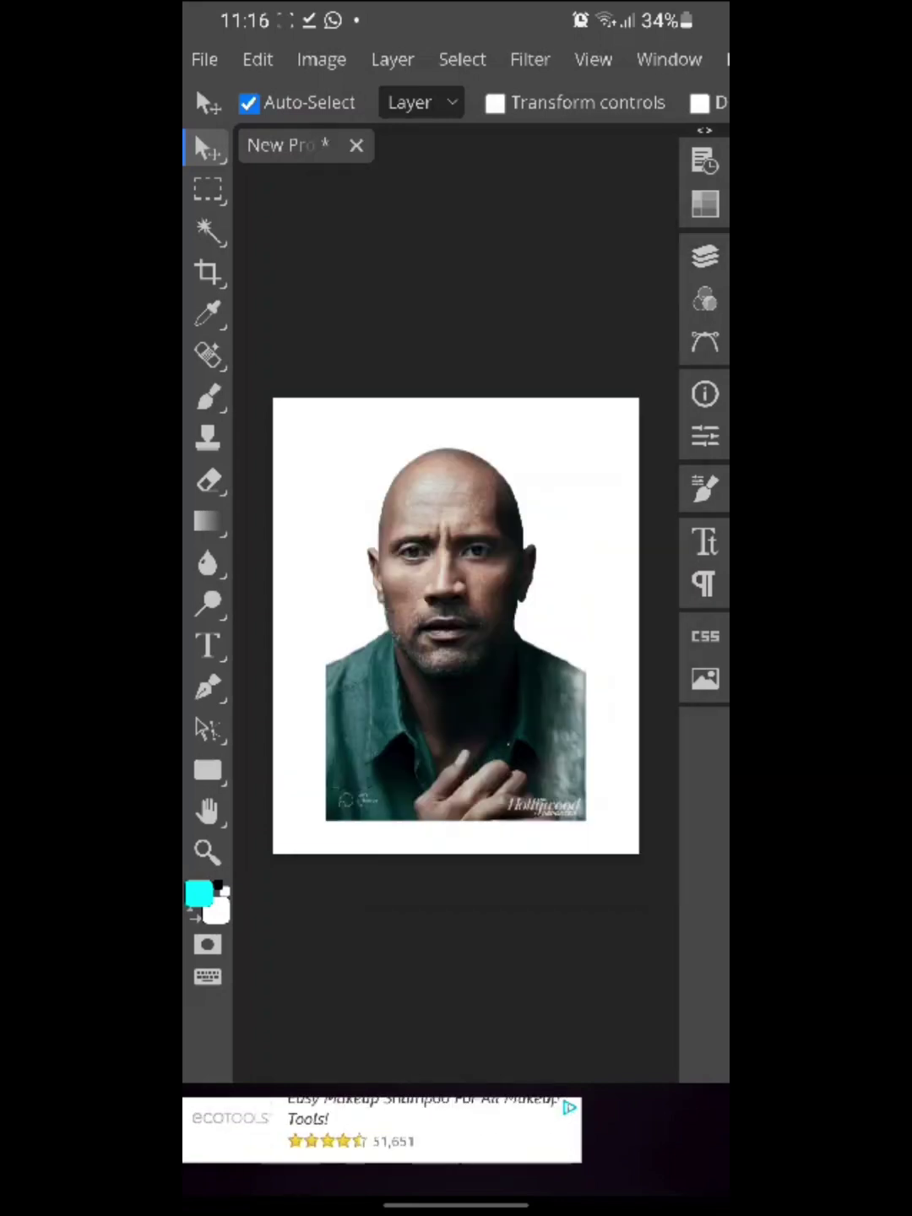
pyautogui.click(705, 256)
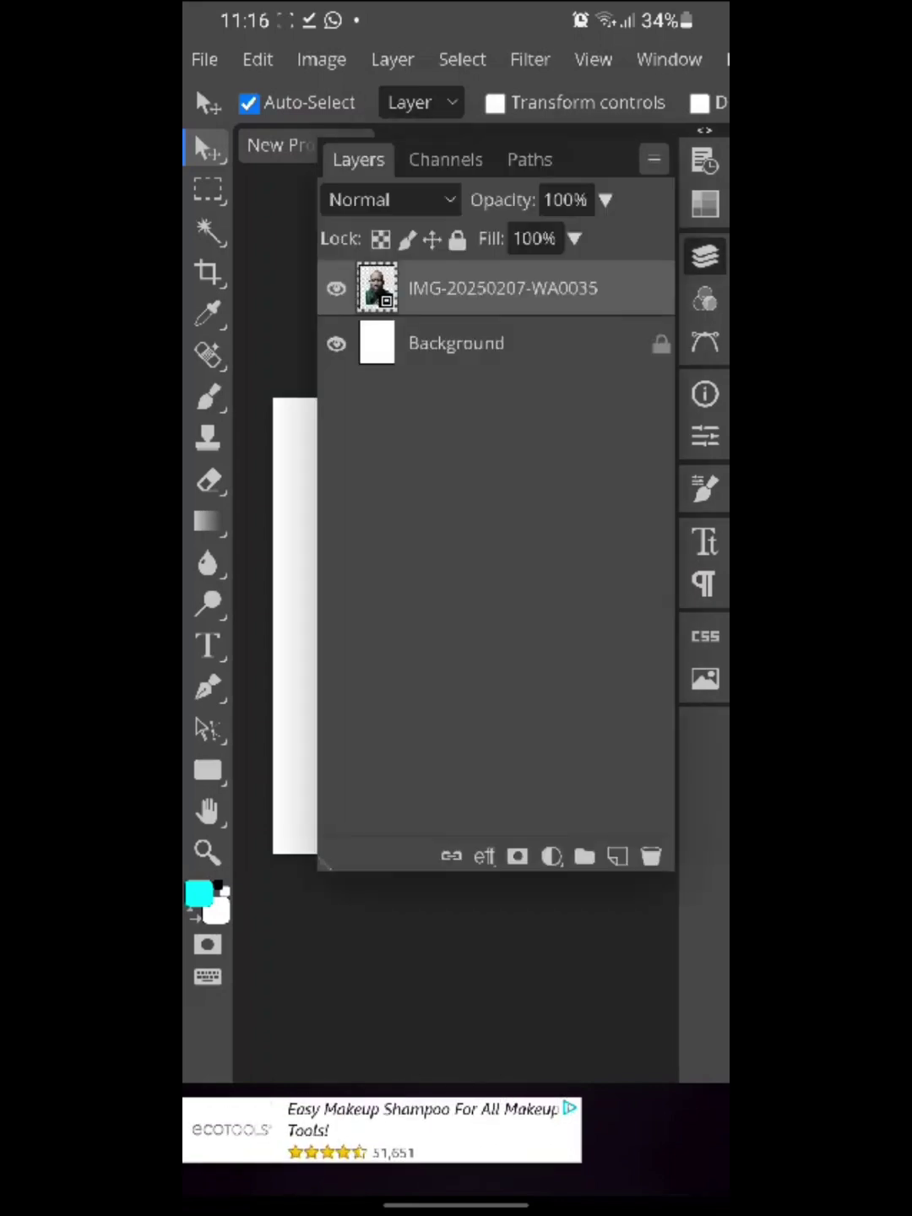
# Step: Rasterize the portrait layer and set up a large, soft eraser brush
pyautogui.click(392, 59)
pyautogui.click(435, 633)
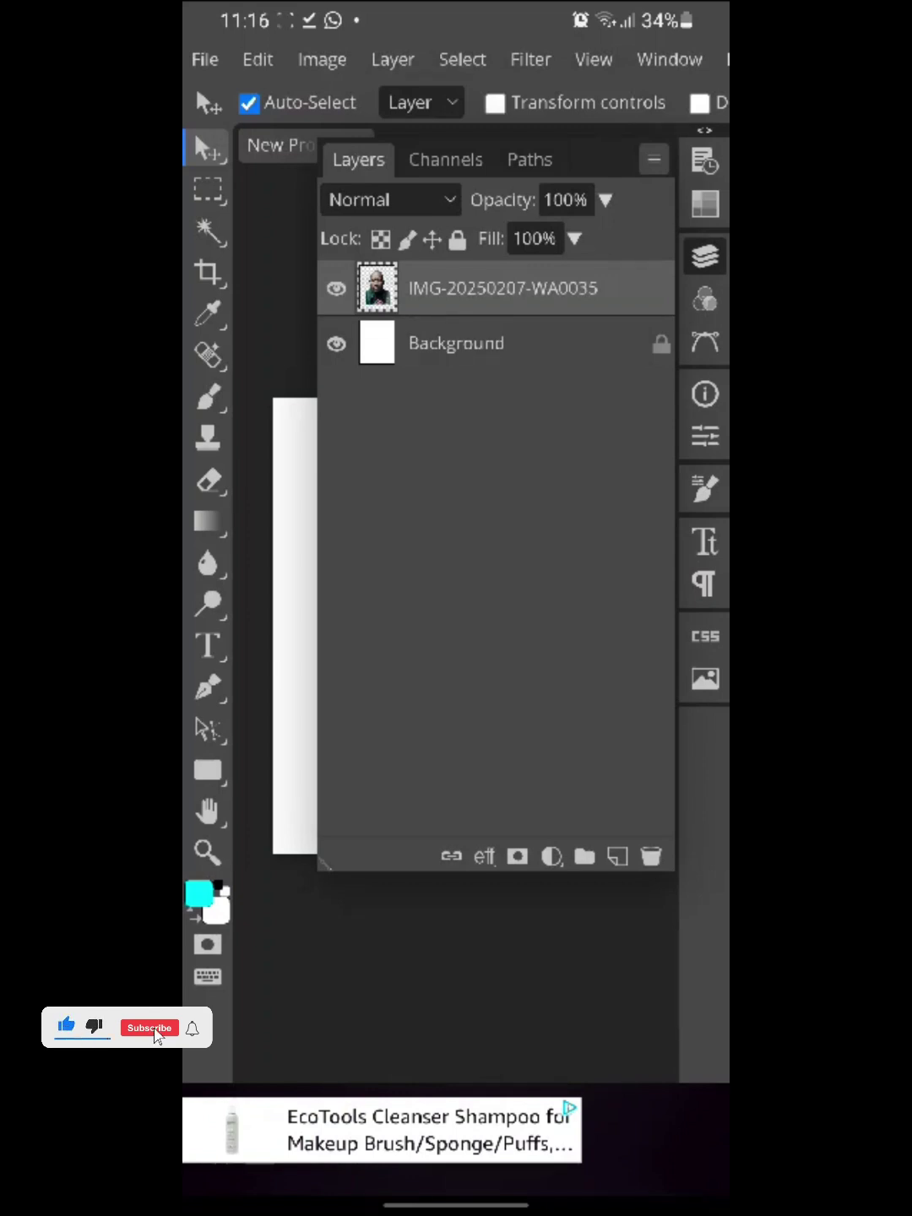
pyautogui.click(705, 255)
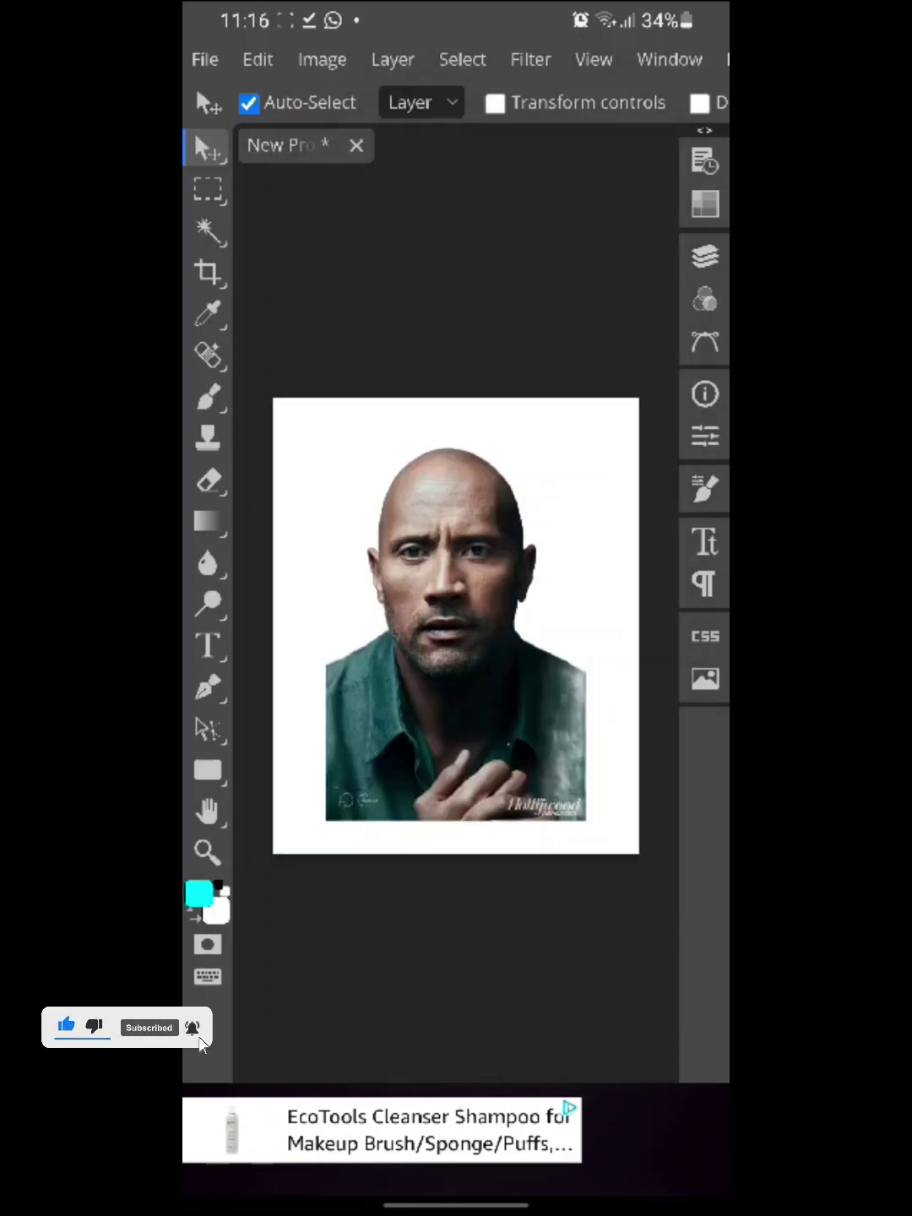
pyautogui.click(208, 479)
pyautogui.click(259, 103)
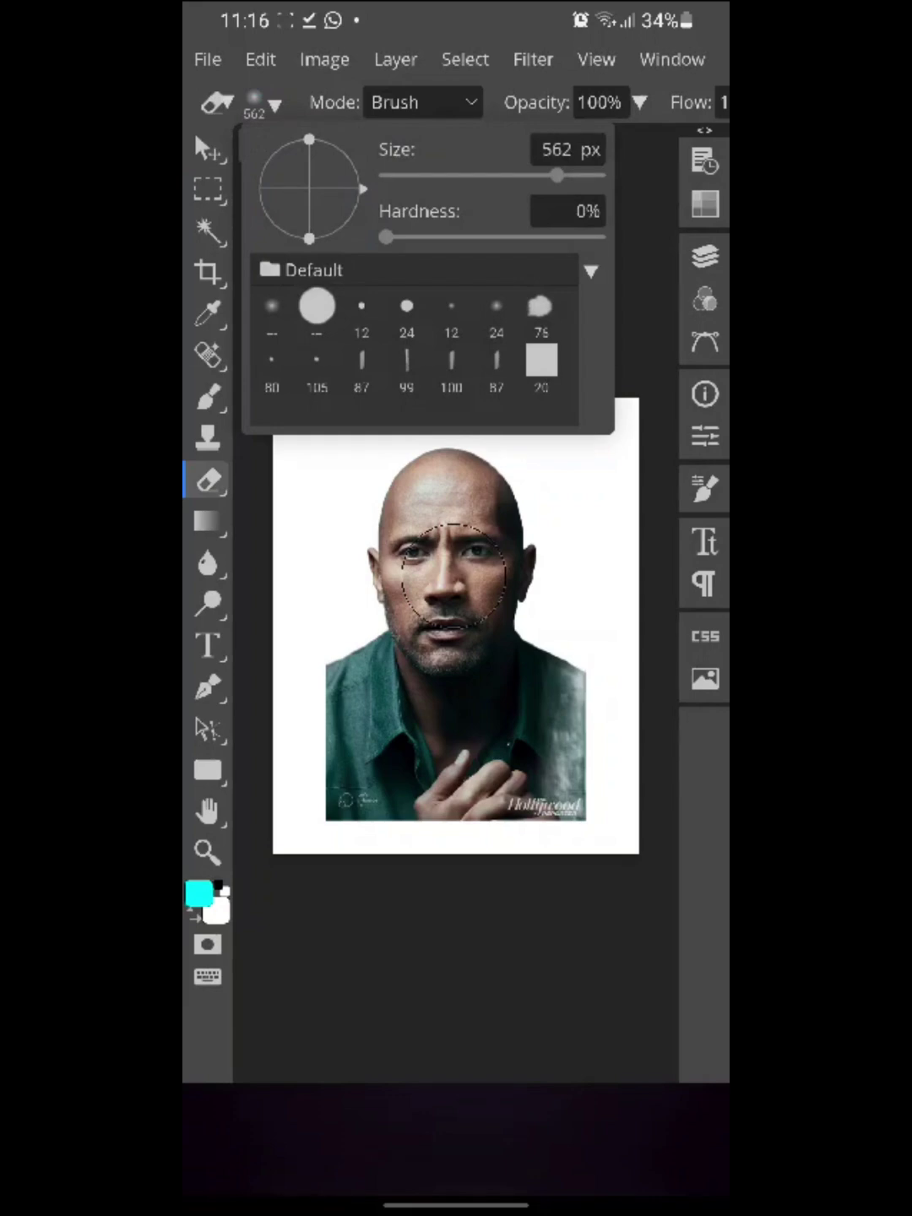
# Step: Erase the lower shirt into white, then nudge the face portrait slightly right
pyautogui.click(454, 570)
pyautogui.moveTo(579, 693)
pyautogui.mouseDown()
pyautogui.moveTo(596, 789)
pyautogui.moveTo(618, 729)
pyautogui.moveTo(576, 830)
pyautogui.moveTo(484, 858)
pyautogui.moveTo(505, 846)
pyautogui.moveTo(307, 863)
pyautogui.moveTo(310, 710)
pyautogui.moveTo(299, 768)
pyautogui.moveTo(279, 719)
pyautogui.moveTo(300, 731)
pyautogui.moveTo(294, 813)
pyautogui.moveTo(484, 869)
pyautogui.mouseUp()
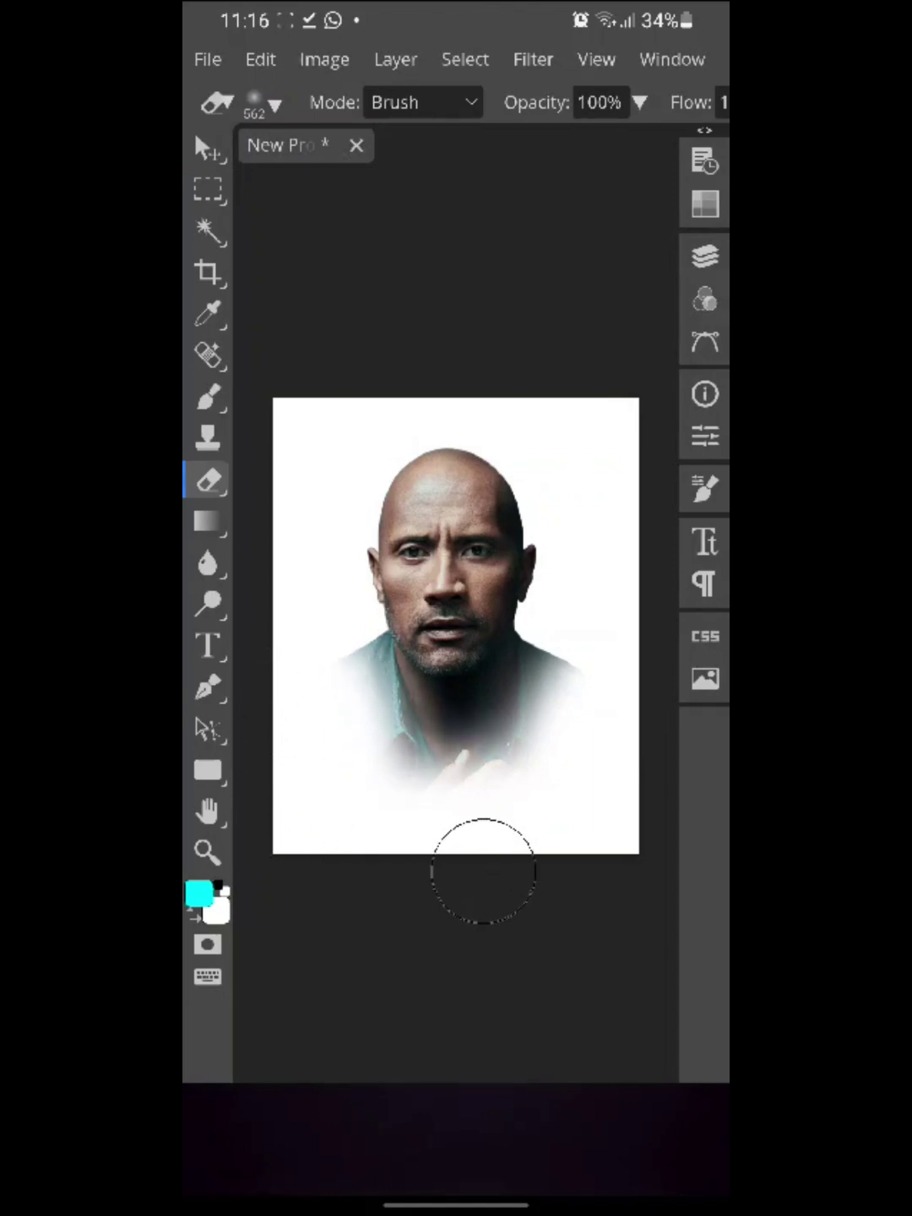
pyautogui.click(208, 147)
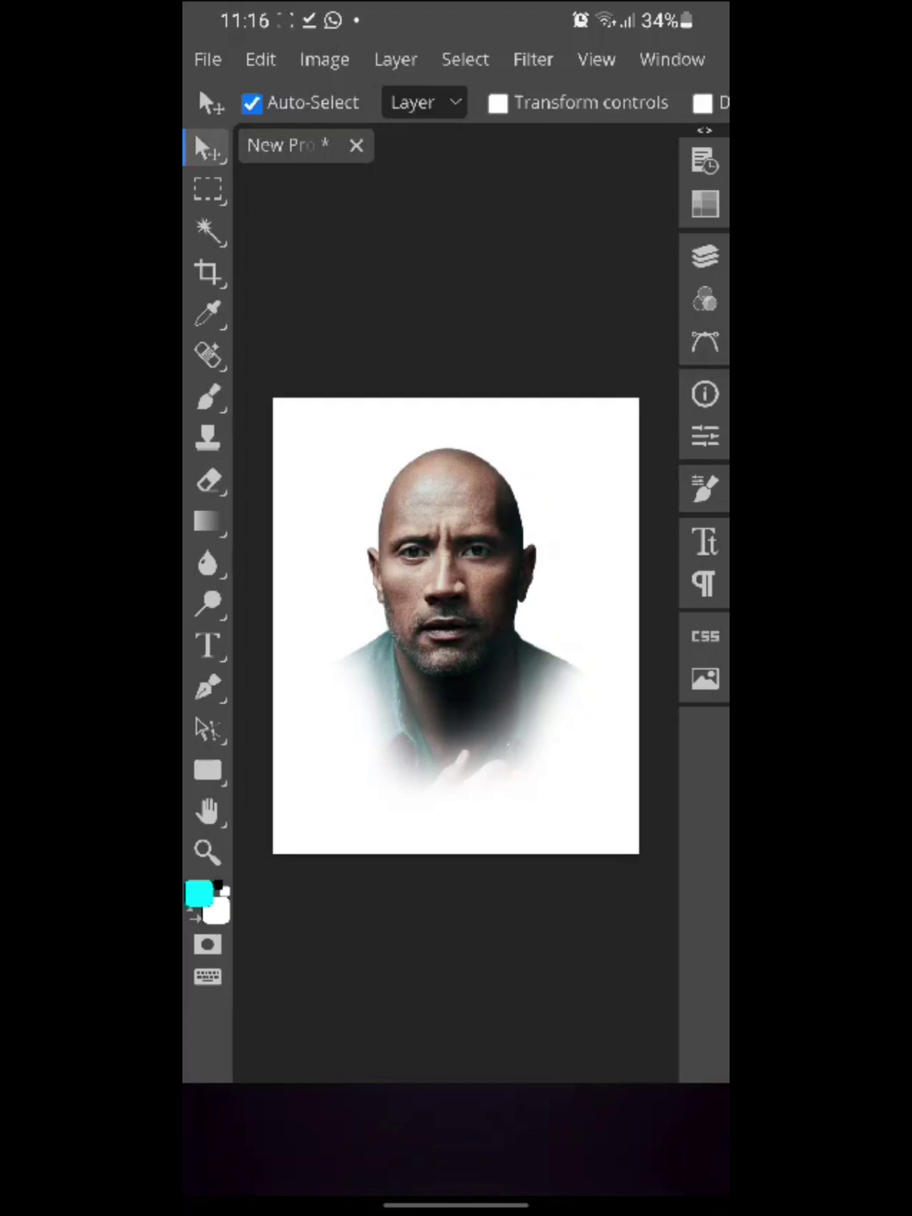
pyautogui.moveTo(451, 617); pyautogui.dragTo(468, 619)
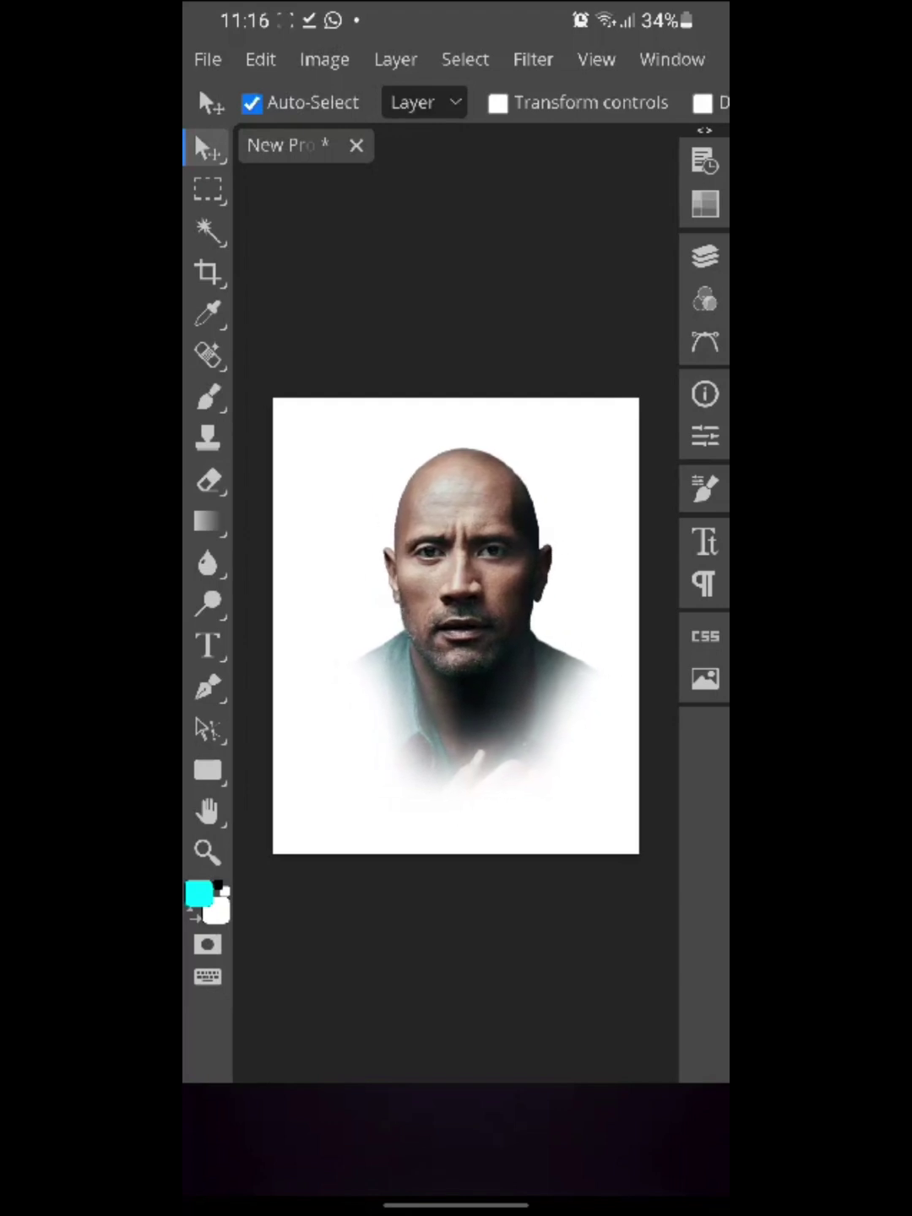
# Step: Unlock and hide the white Background layer, then move the face up slightly
pyautogui.click(705, 256)
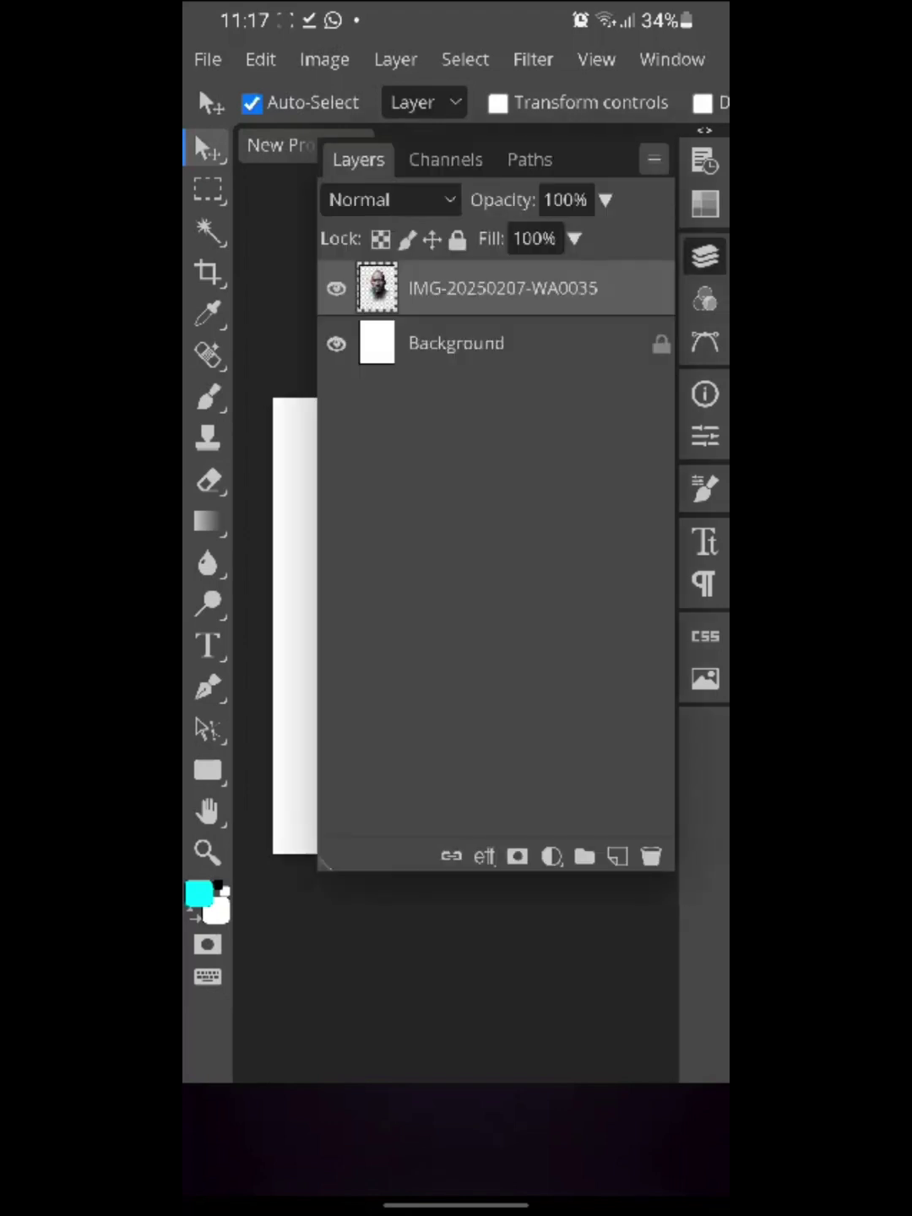
pyautogui.click(661, 343)
pyautogui.click(336, 343)
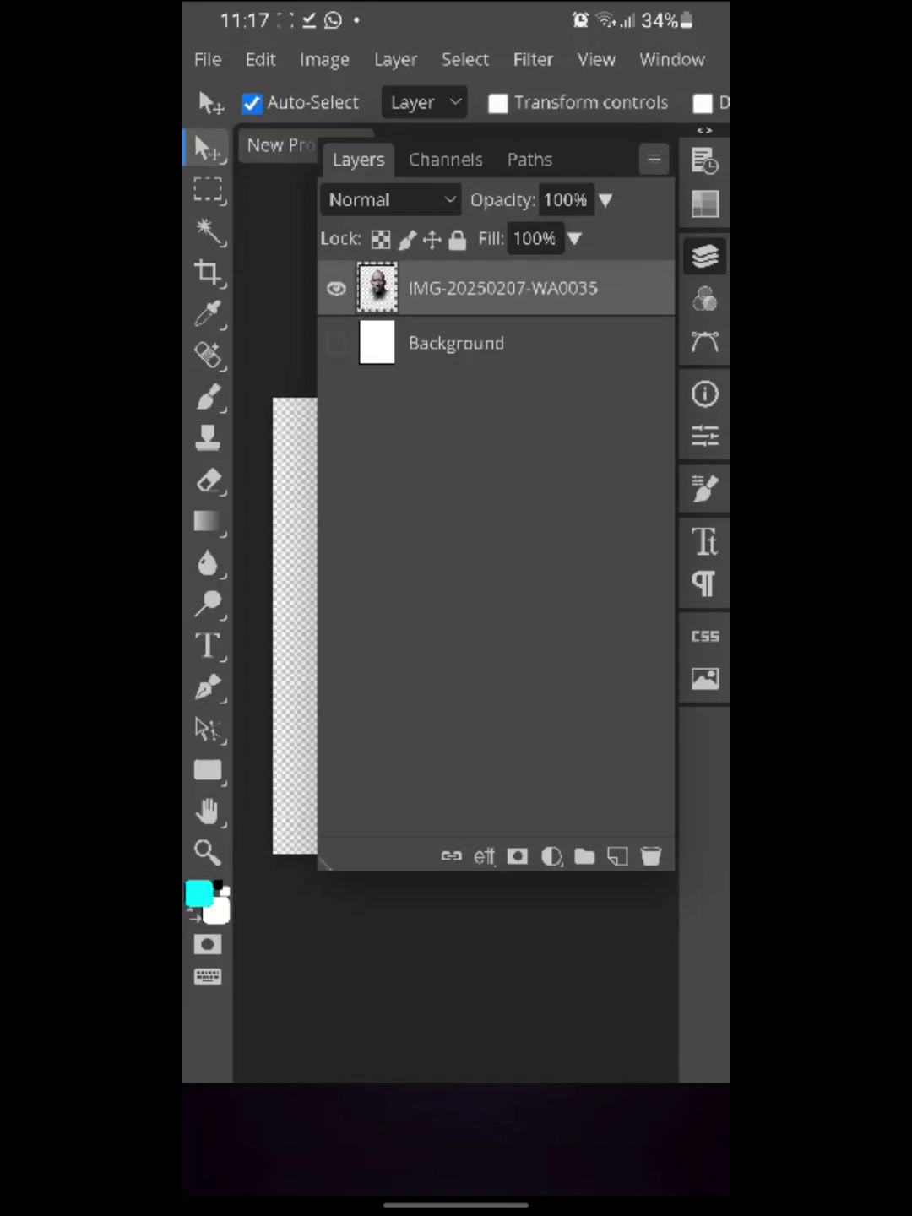
pyautogui.click(705, 256)
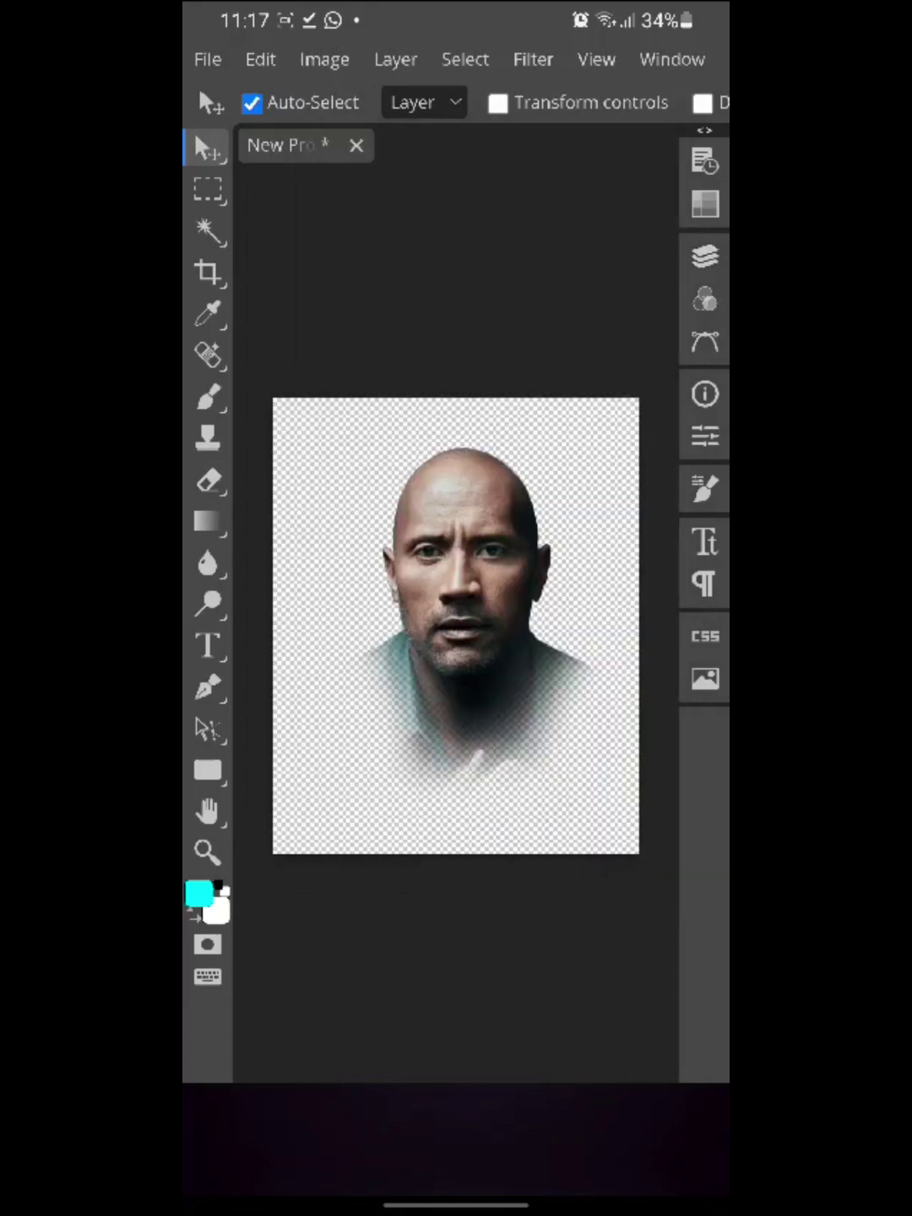
pyautogui.moveTo(466, 608)
pyautogui.mouseDown()
pyautogui.moveTo(454, 588)
pyautogui.moveTo(454, 614)
pyautogui.mouseUp()
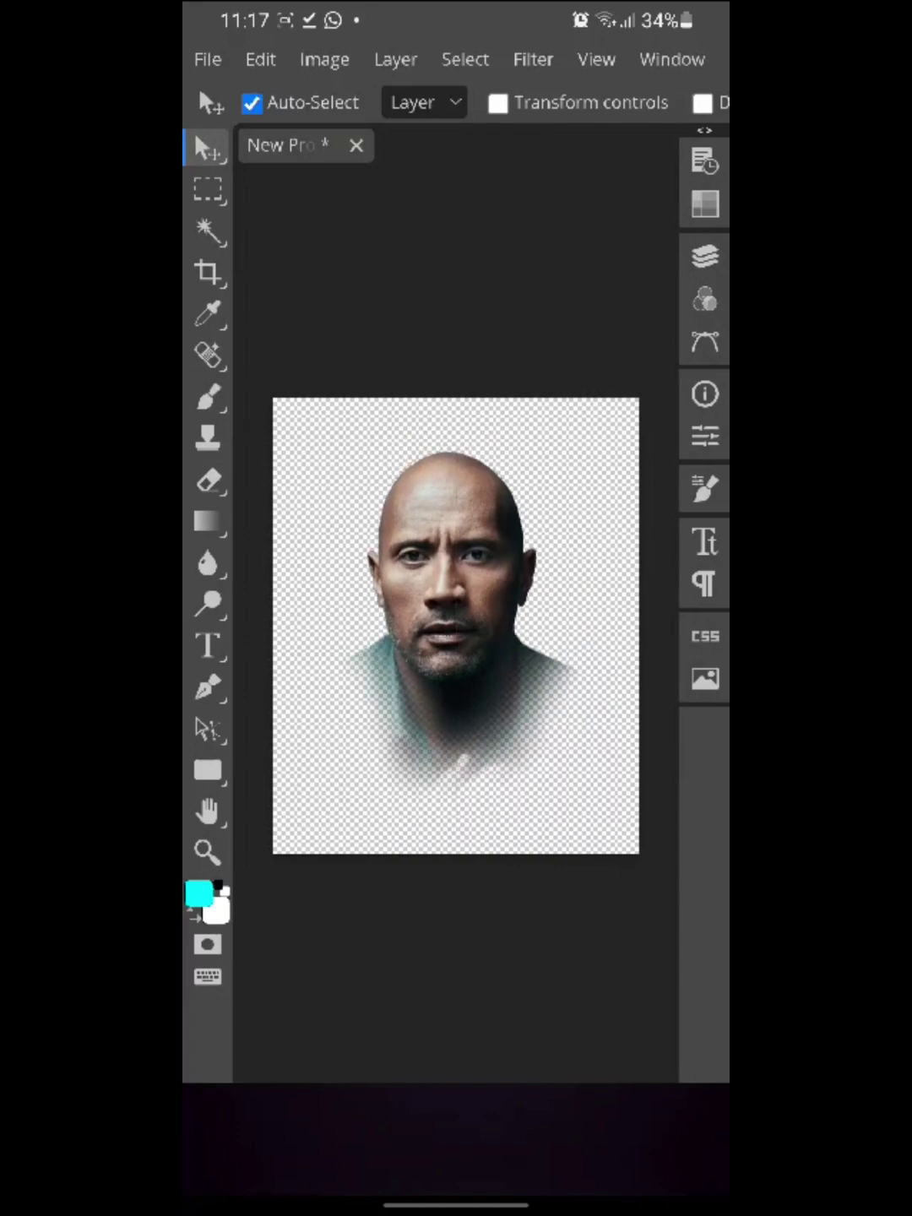
# Step: Export the image as PNG and download it as New Project.png
pyautogui.click(208, 59)
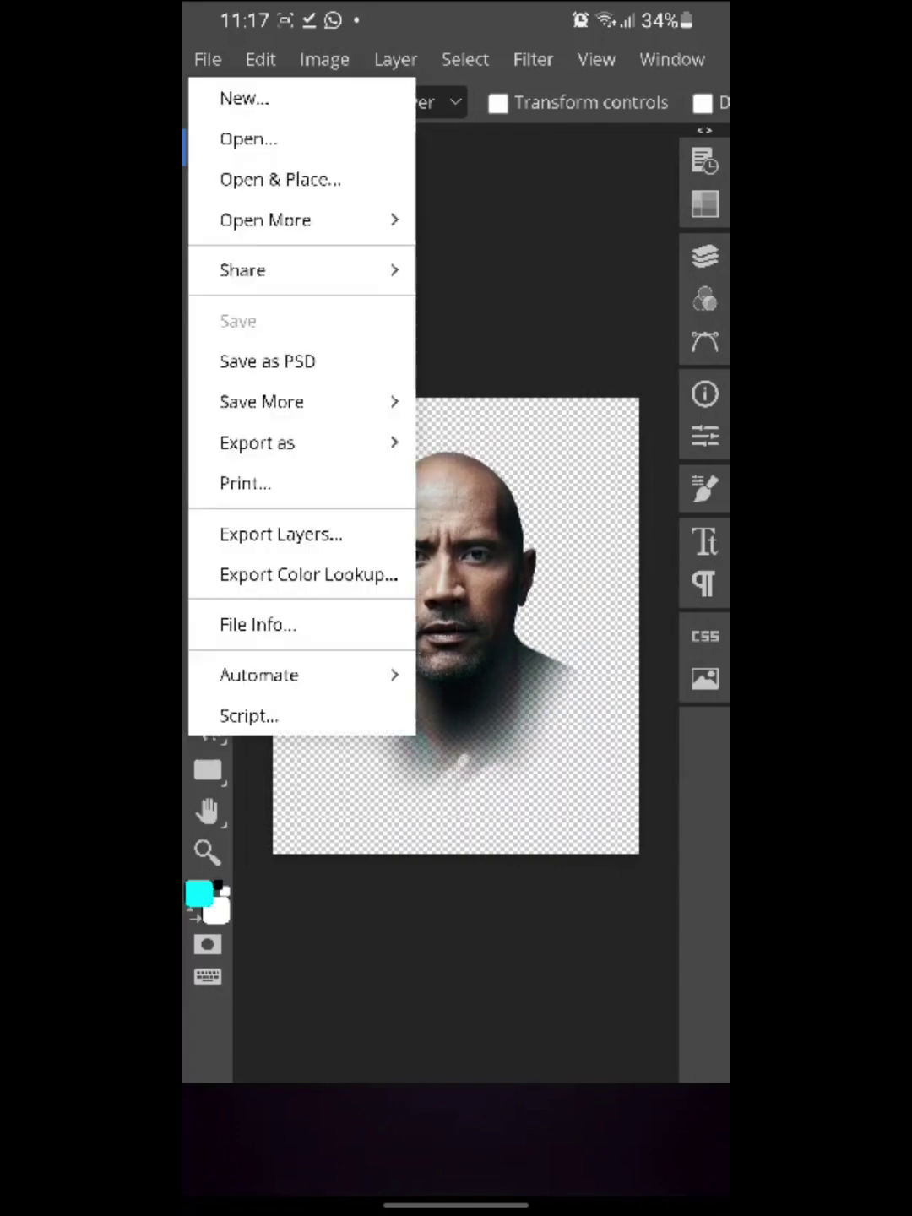
pyautogui.click(258, 442)
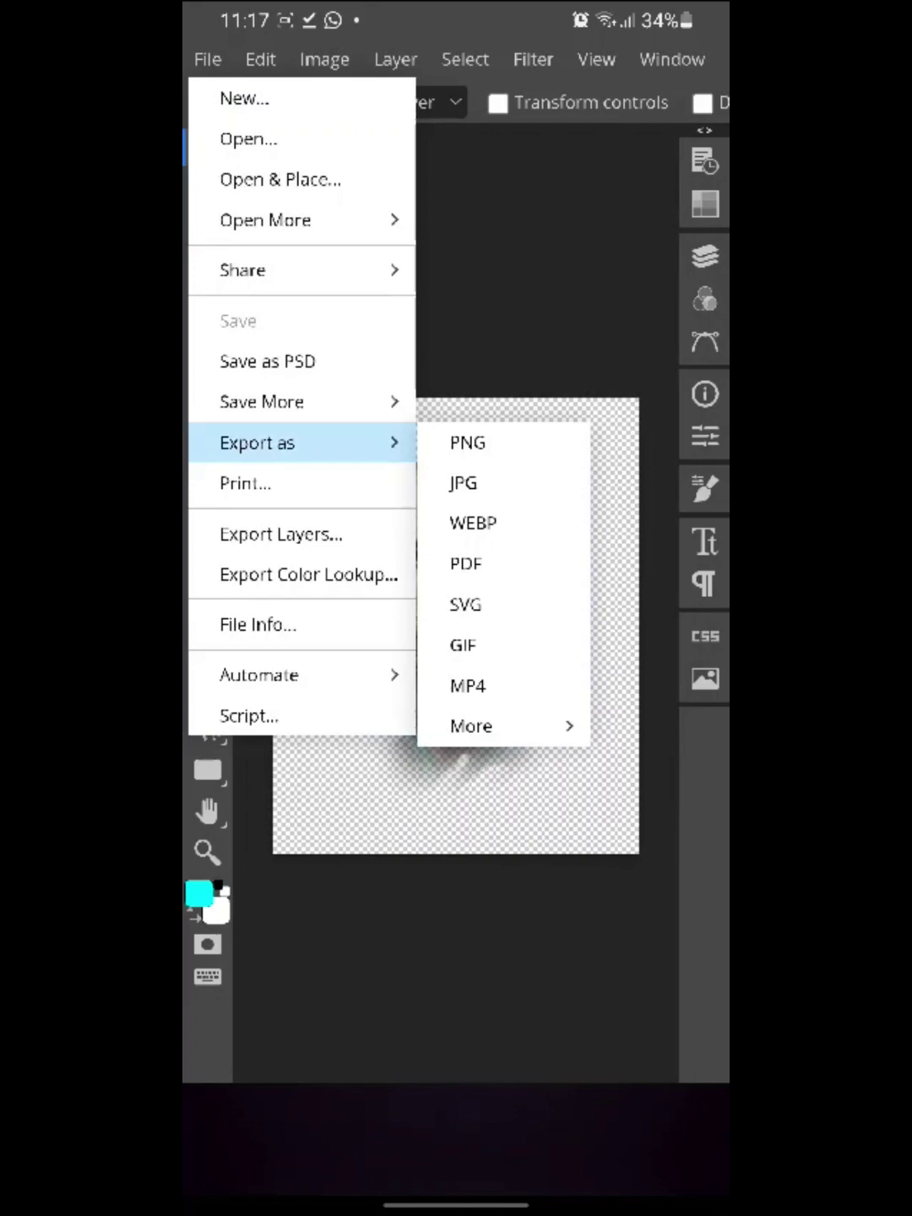
pyautogui.click(467, 443)
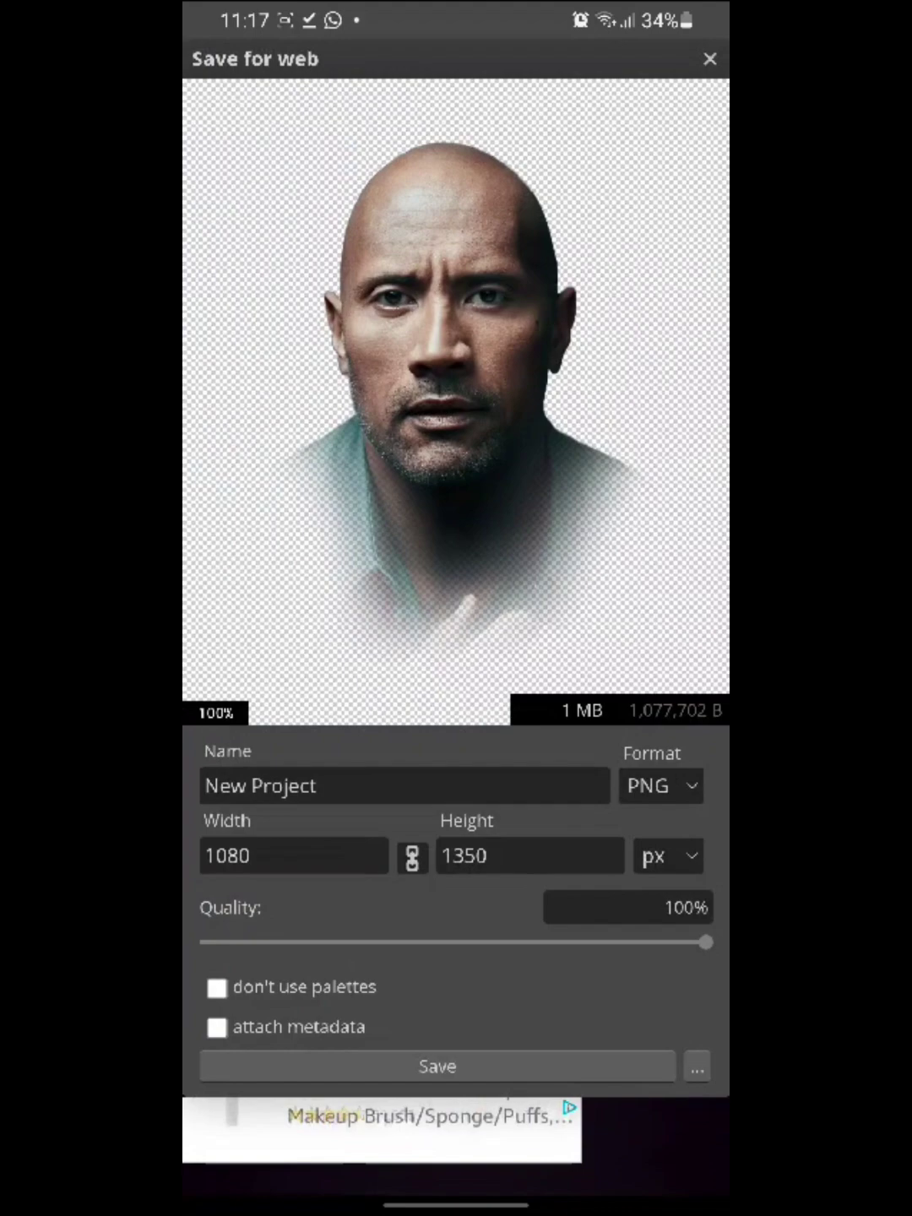
pyautogui.click(437, 1065)
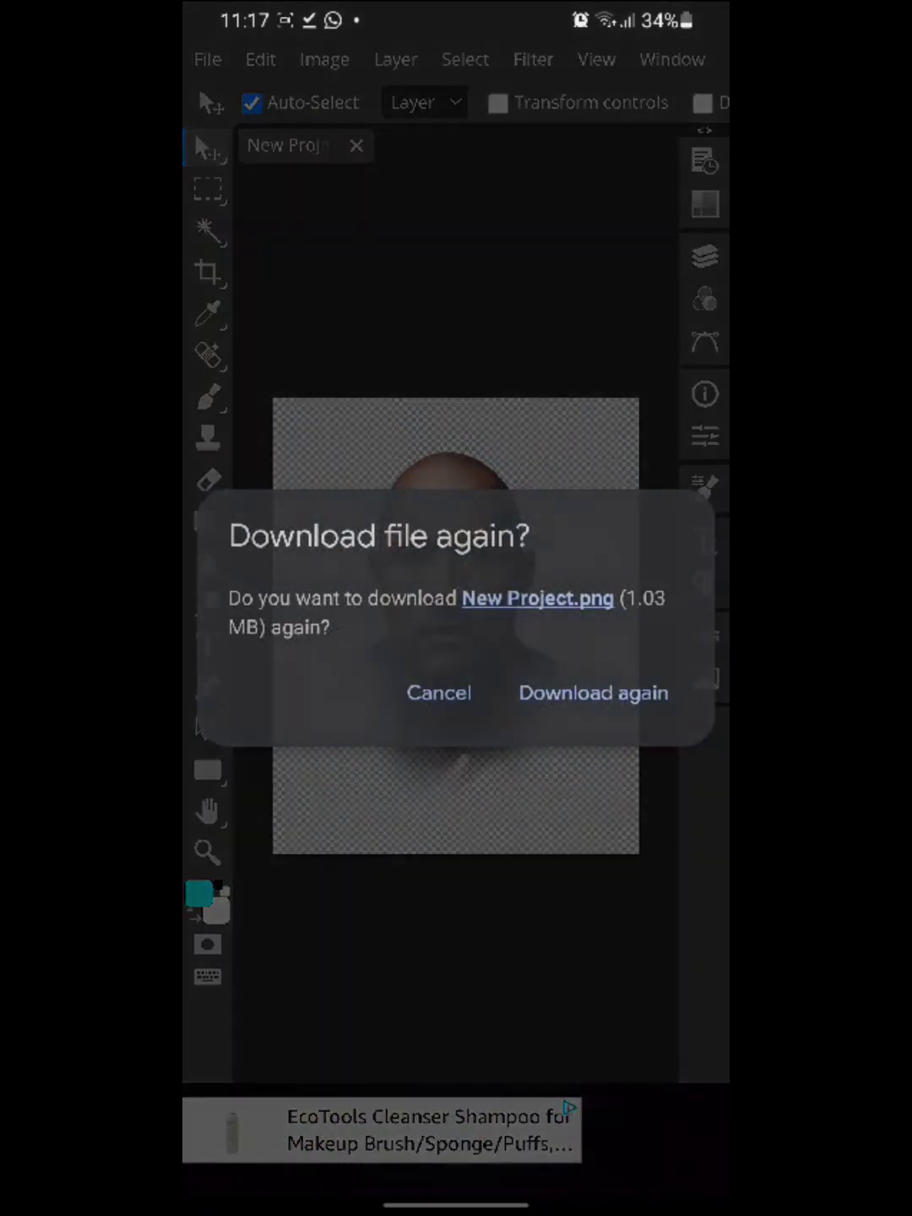
pyautogui.click(592, 692)
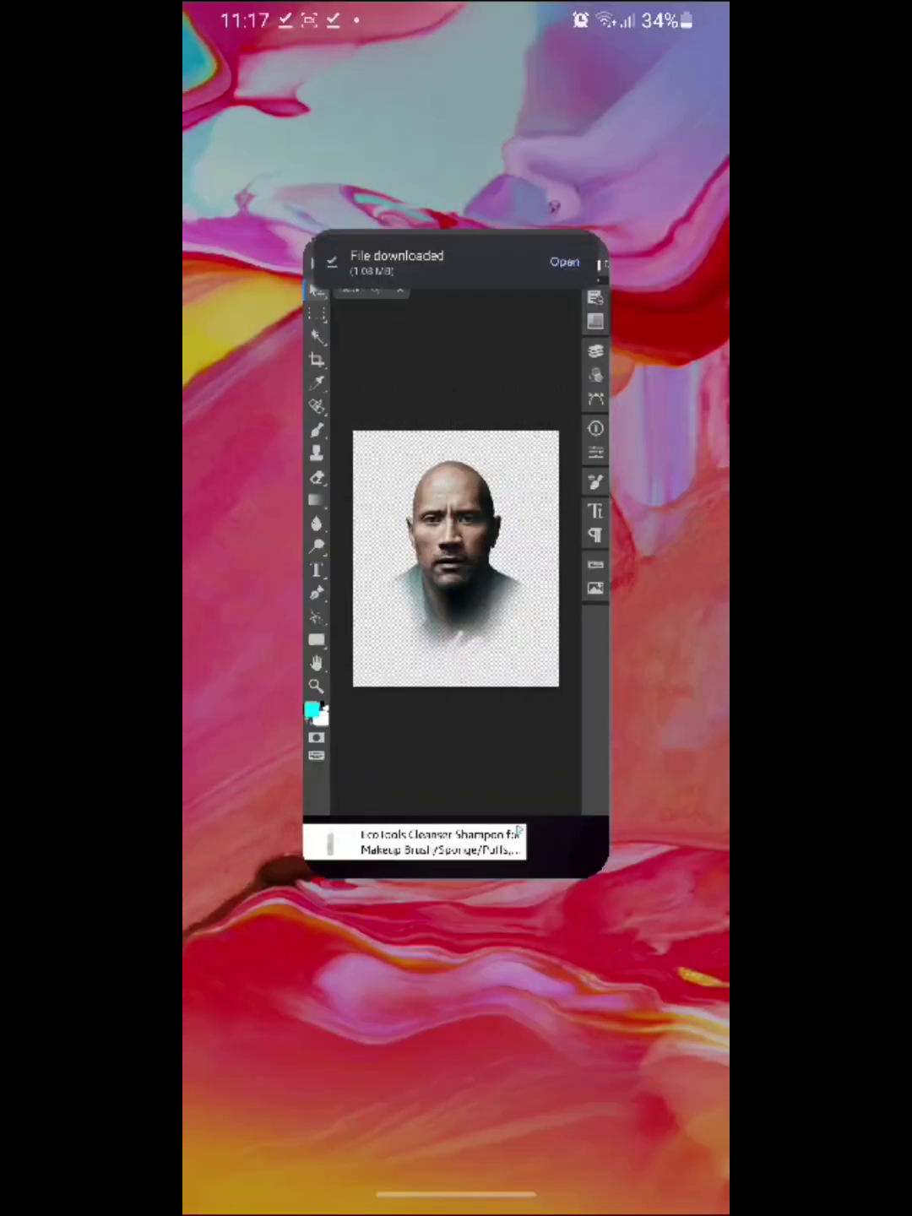
# Step: Leave Photopea and launch PixelLab from the app drawer
pyautogui.moveTo(456, 949); pyautogui.dragTo(456, 474)
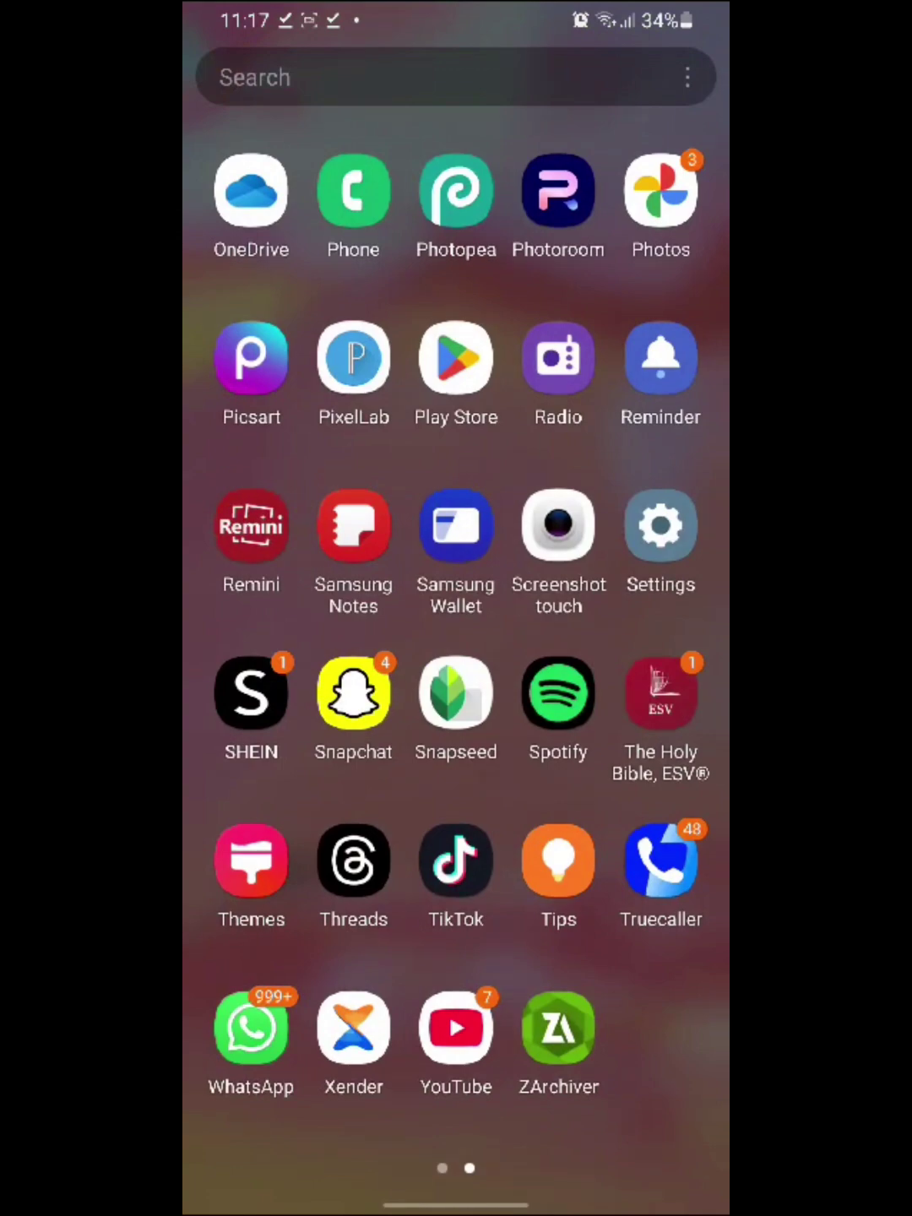
pyautogui.click(456, 190)
pyautogui.moveTo(455, 1201); pyautogui.dragTo(456, 760)
pyautogui.moveTo(456, 950); pyautogui.dragTo(456, 474)
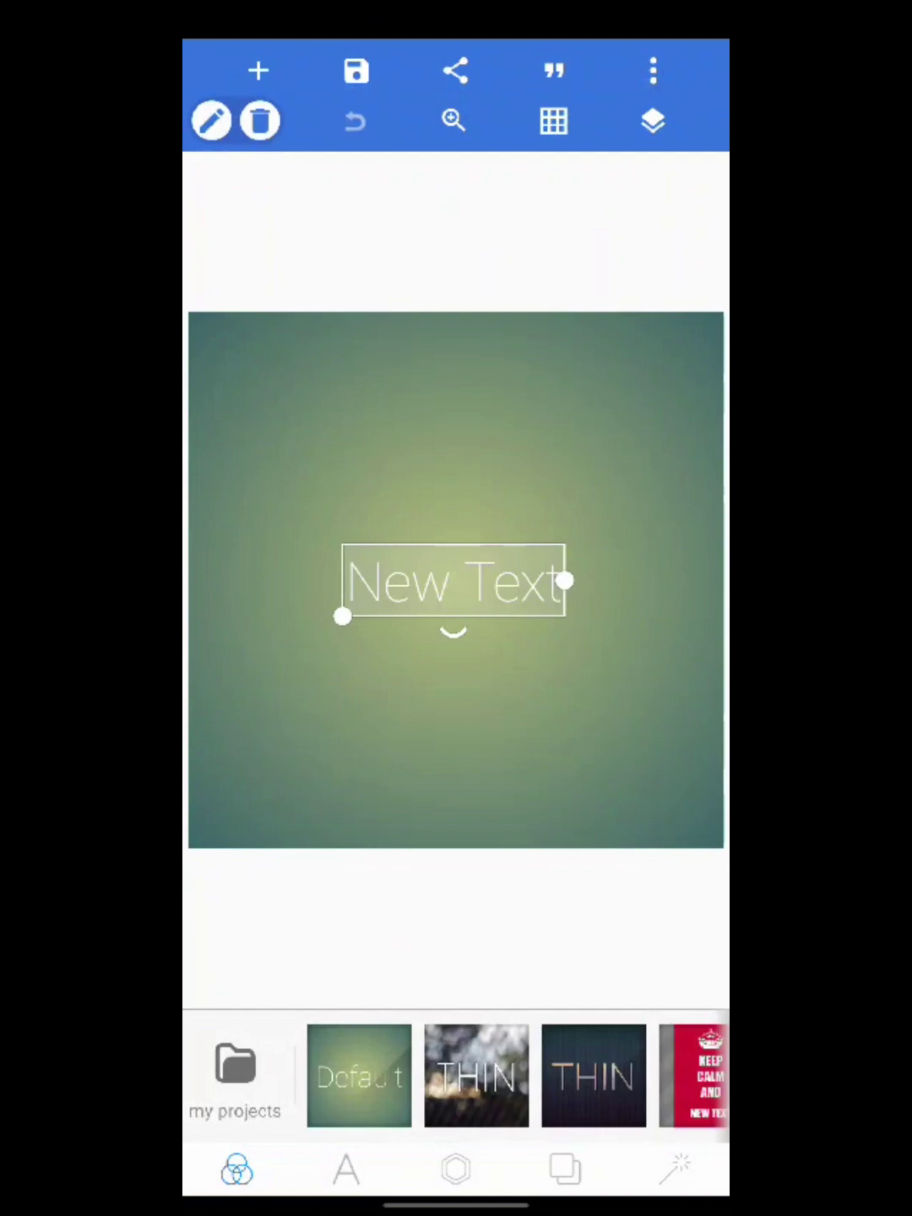
# Step: Resize the PixelLab canvas to 1080 × 1350 and delete the placeholder New Text
pyautogui.click(652, 71)
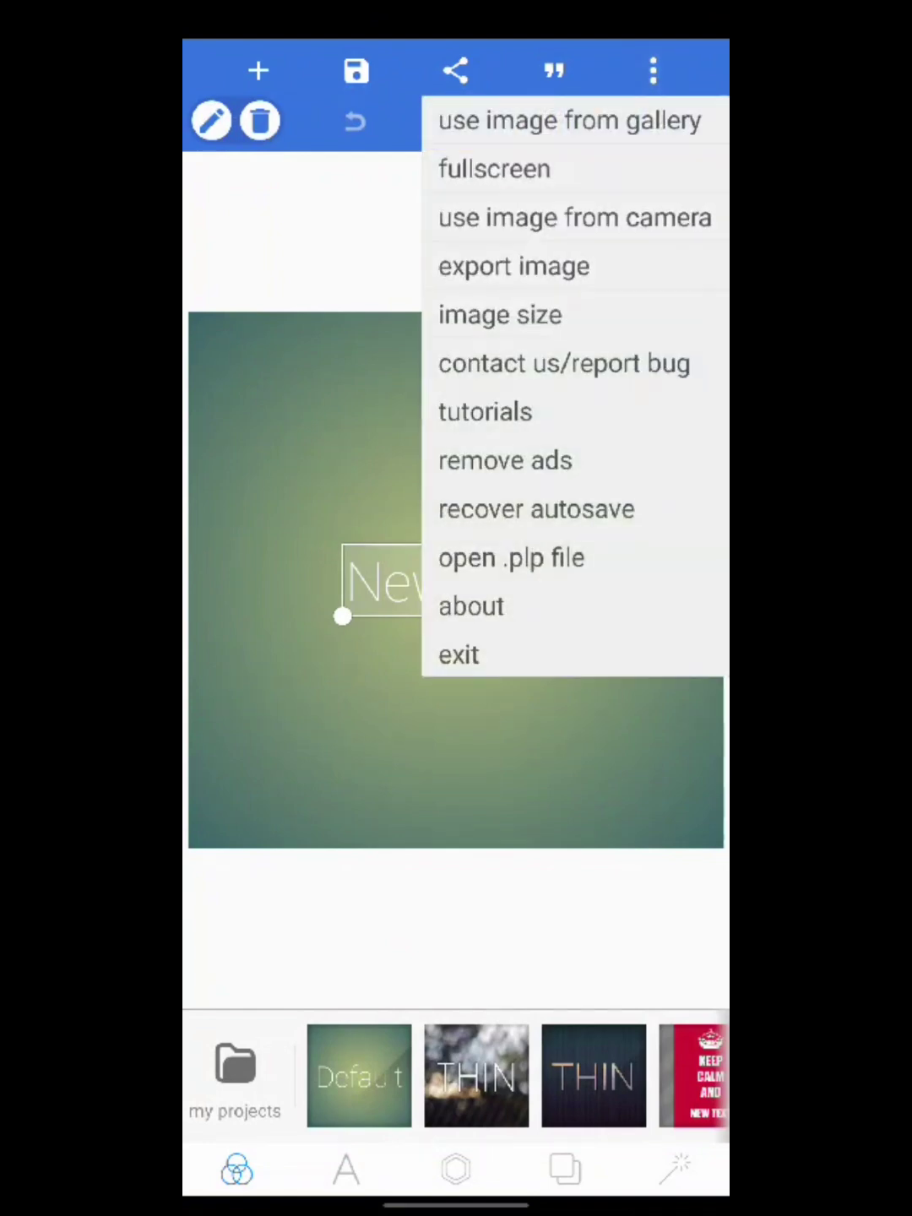
pyautogui.click(499, 315)
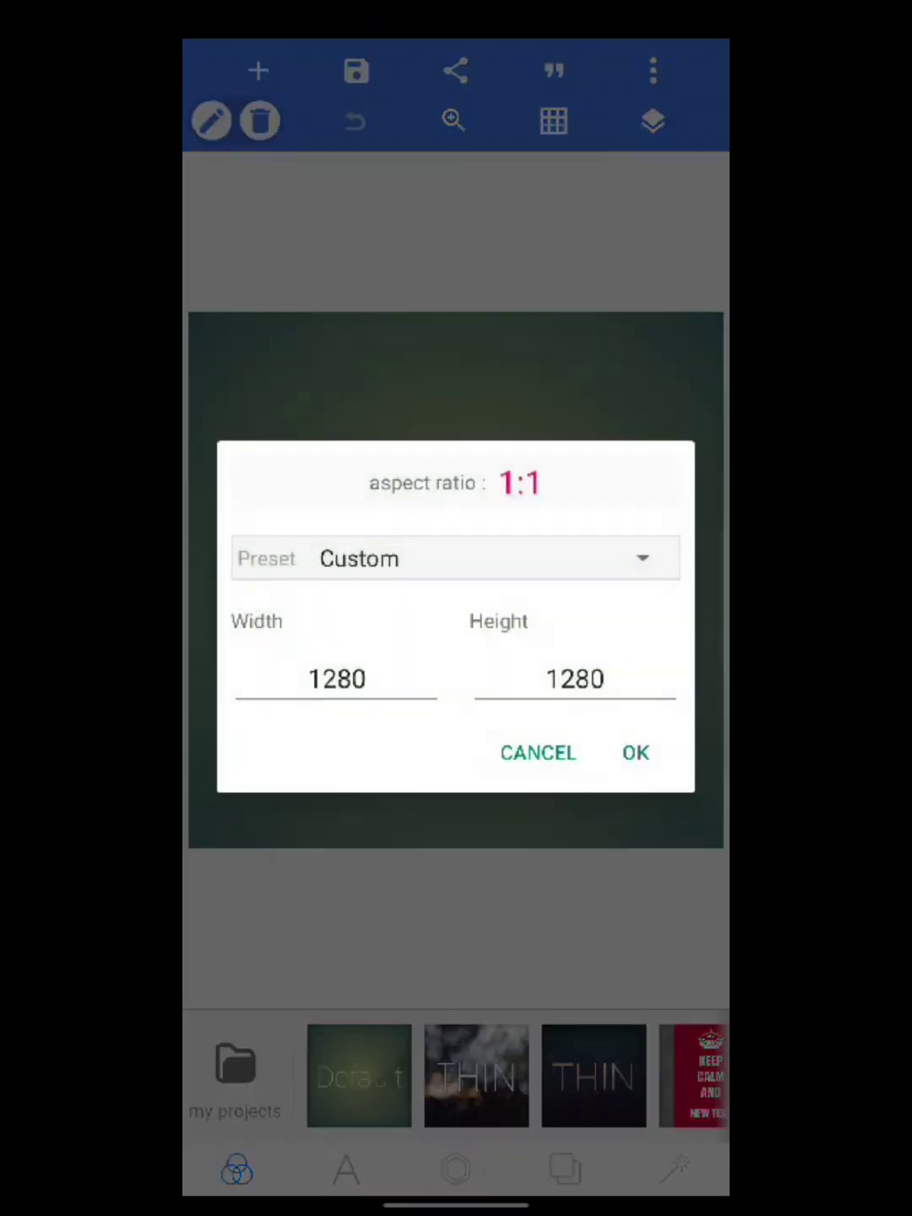
pyautogui.click(367, 678)
pyautogui.press('BackSpace')
pyautogui.press('BackSpace')
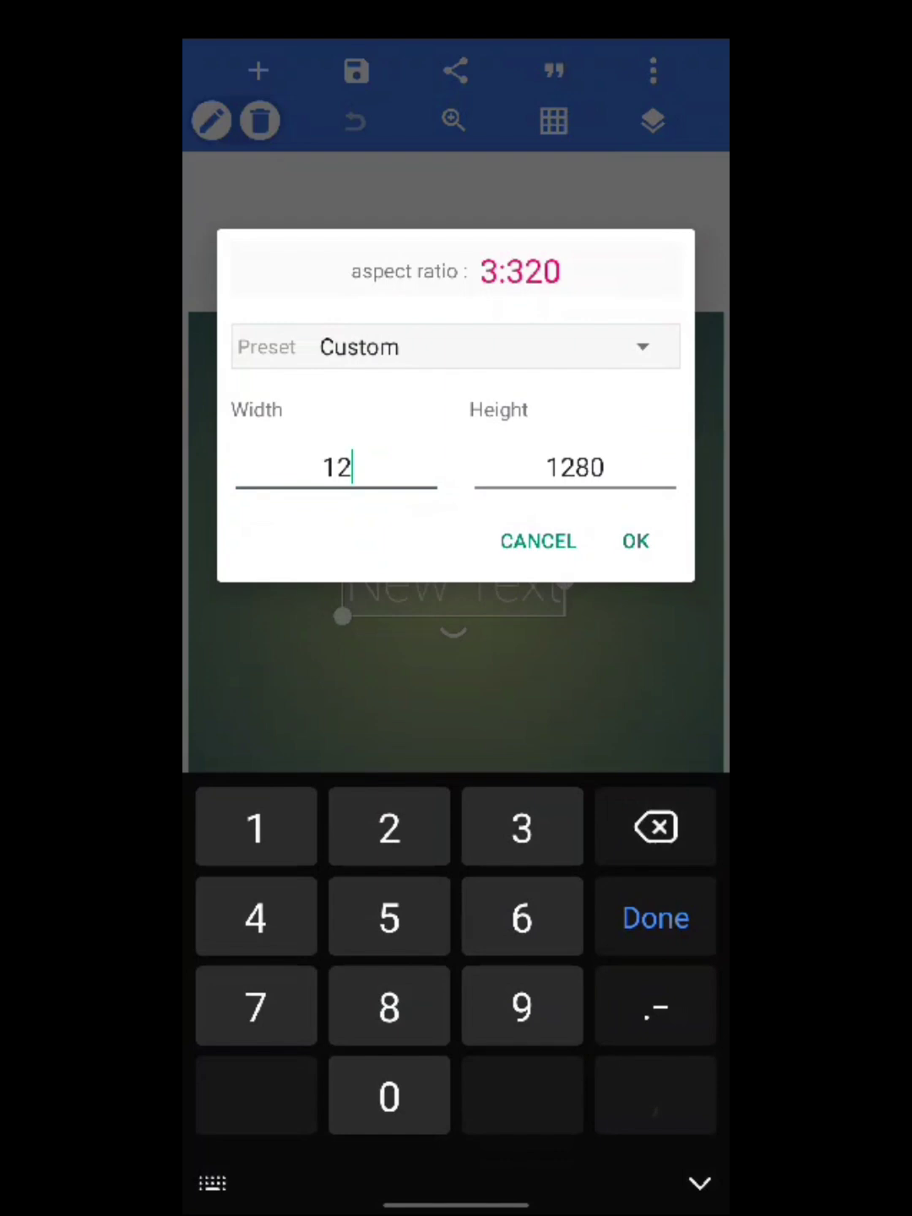
pyautogui.press('BackSpace')
pyautogui.write('080')
pyautogui.click(575, 467)
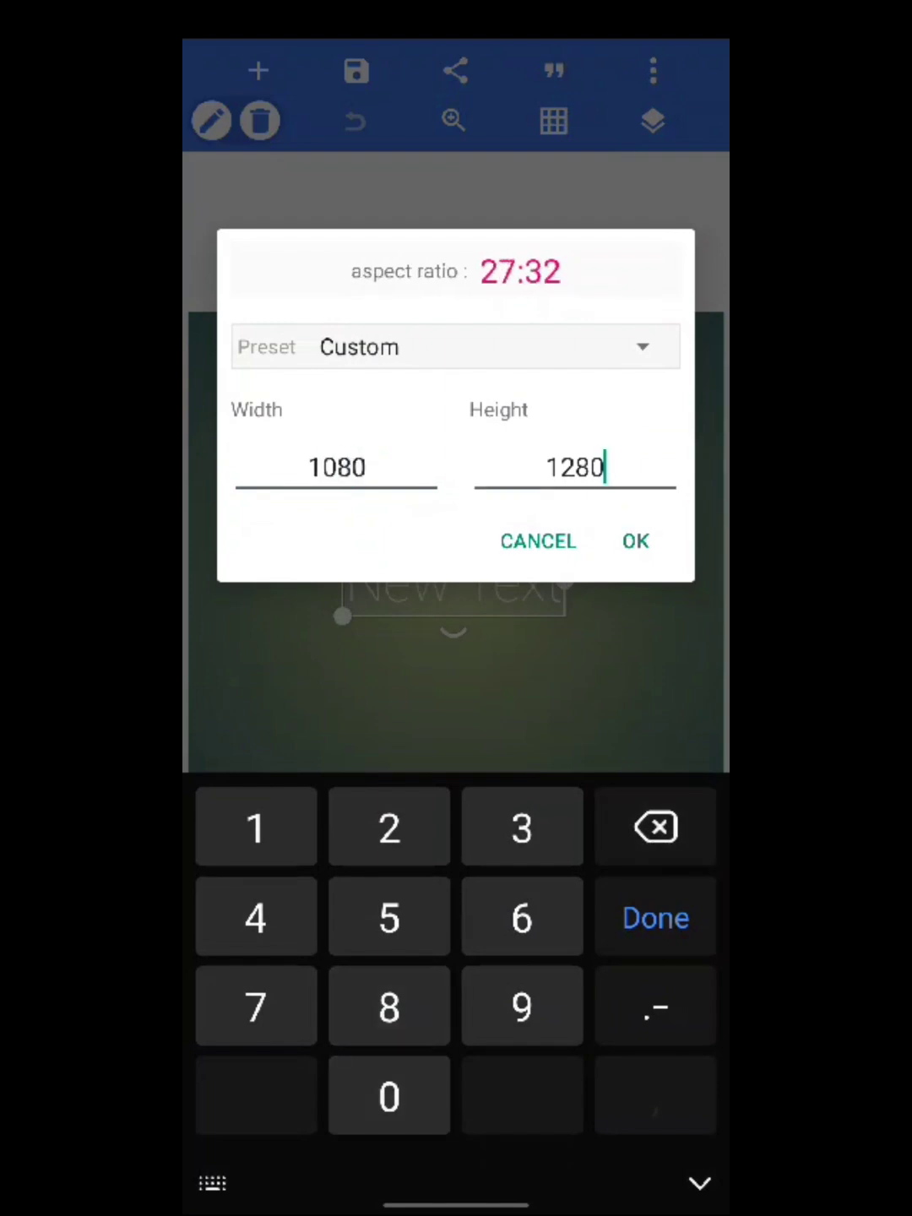
pyautogui.press('BackSpace')
pyautogui.press('BackSpace')
pyautogui.press('BackSpace')
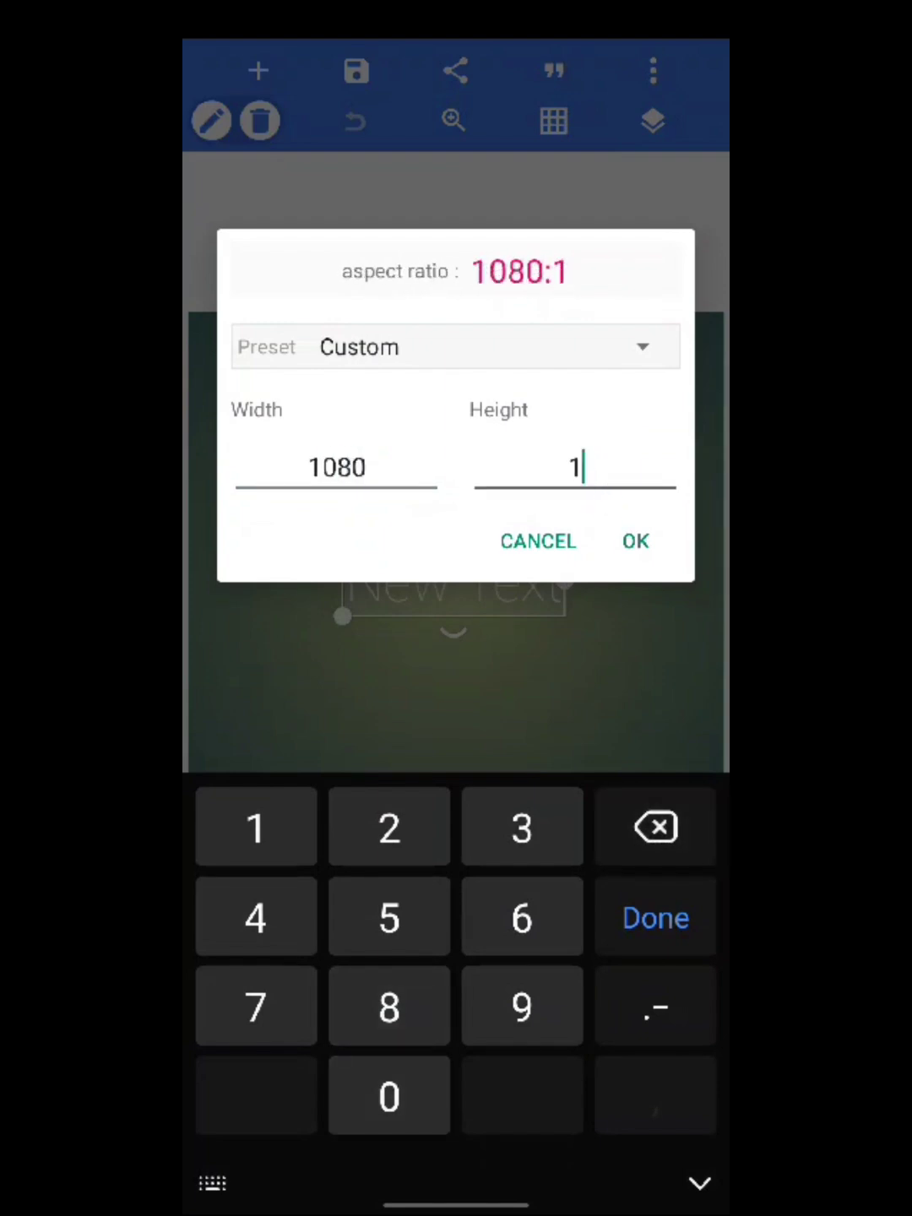
pyautogui.write('350')
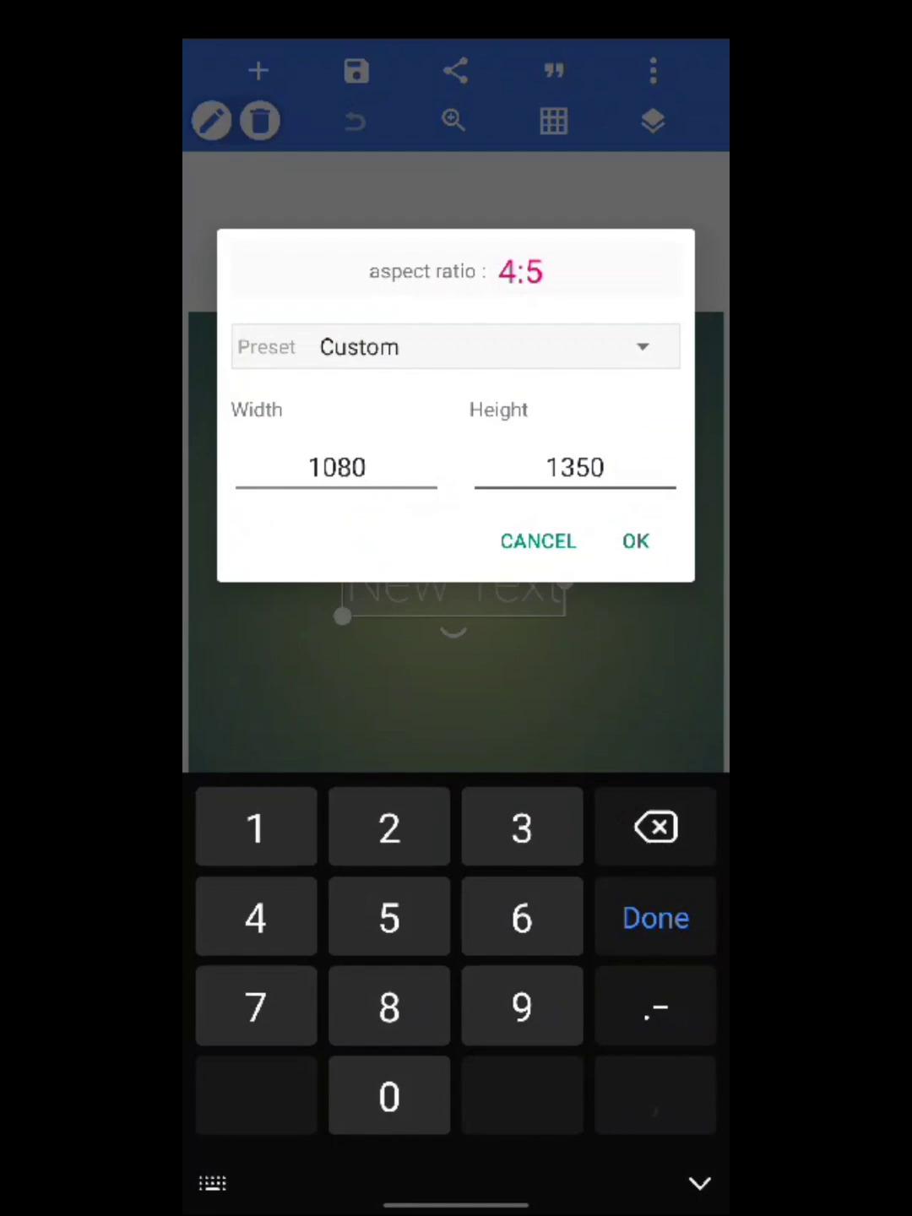
pyautogui.click(635, 540)
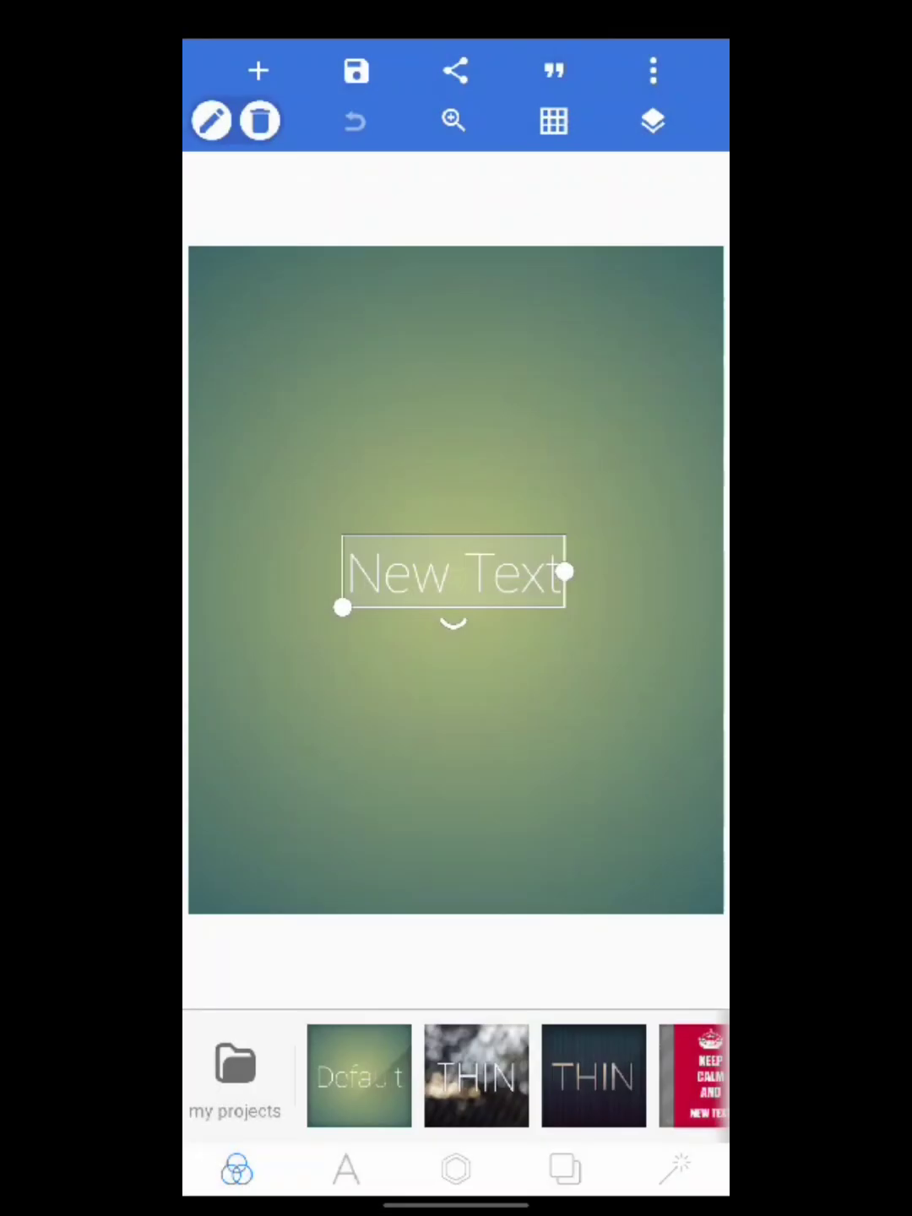
pyautogui.click(260, 121)
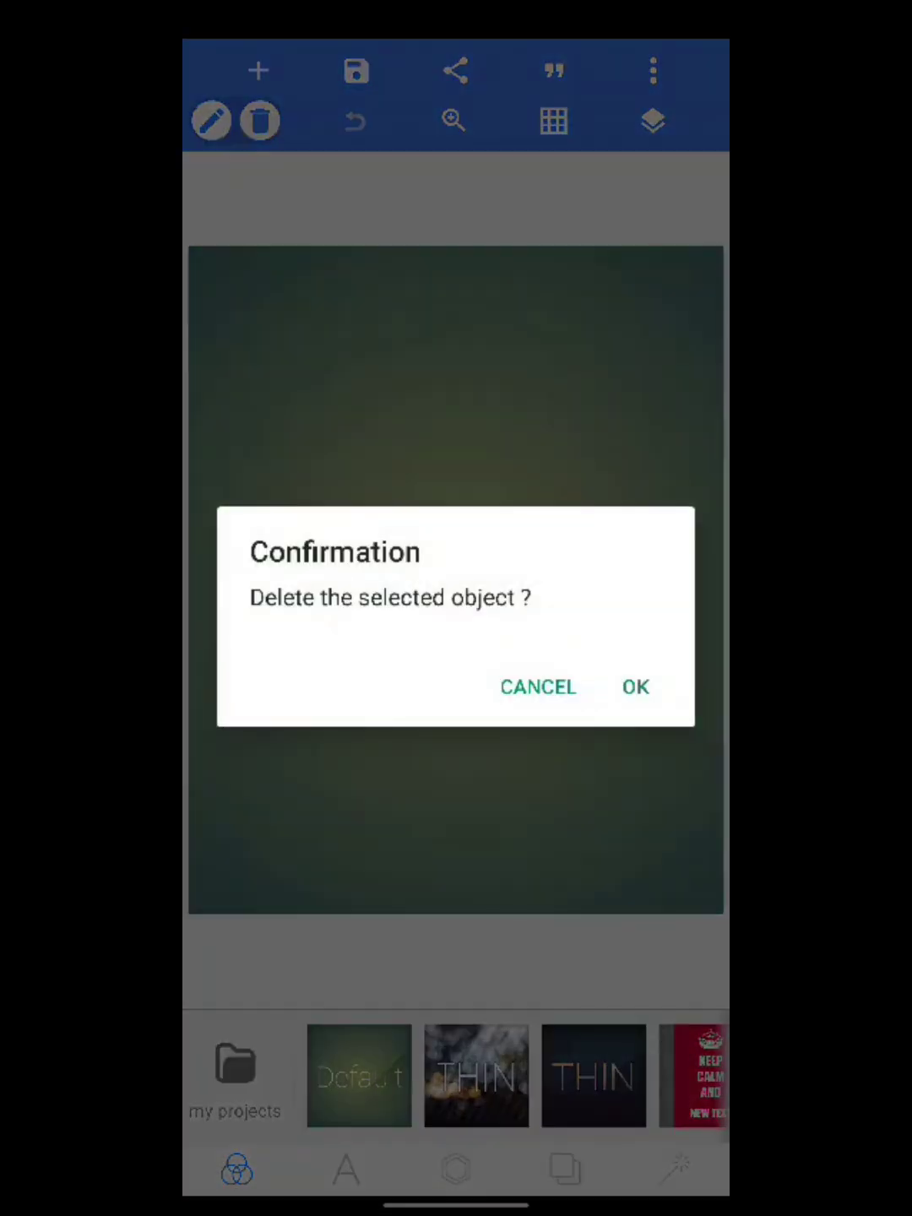
pyautogui.click(636, 686)
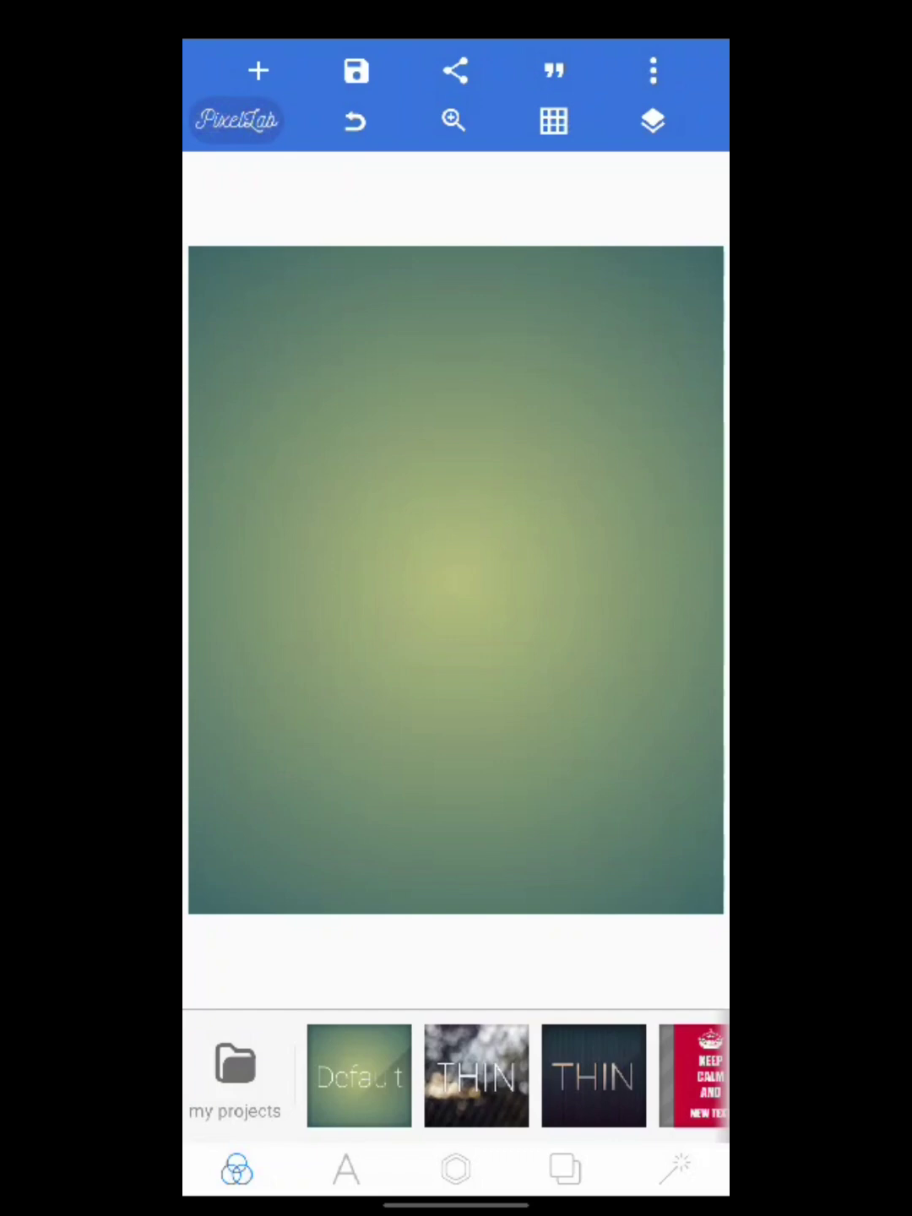
# Step: Add the transparent face PNG from the gallery, enlarging and recentring it over the gradient
pyautogui.click(258, 70)
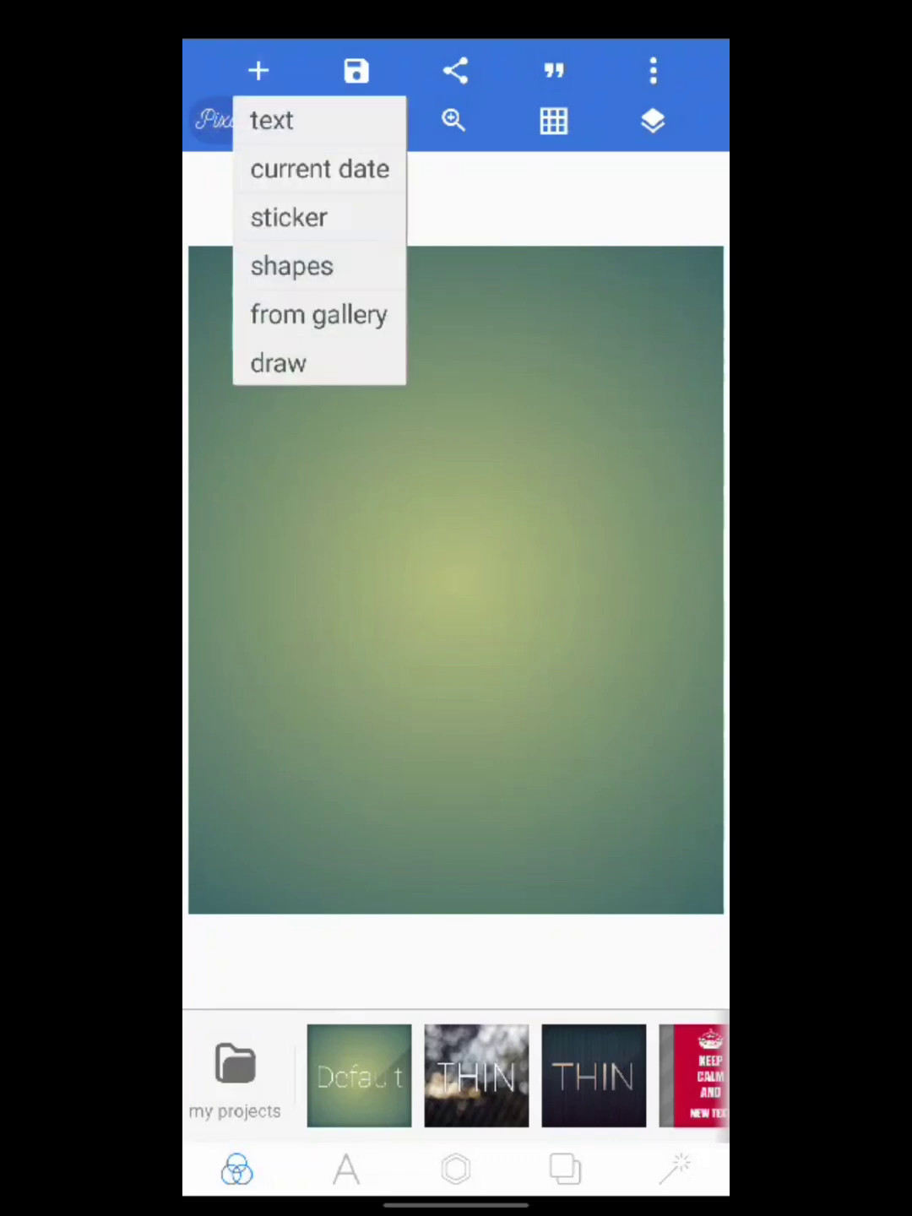
pyautogui.press('Escape')
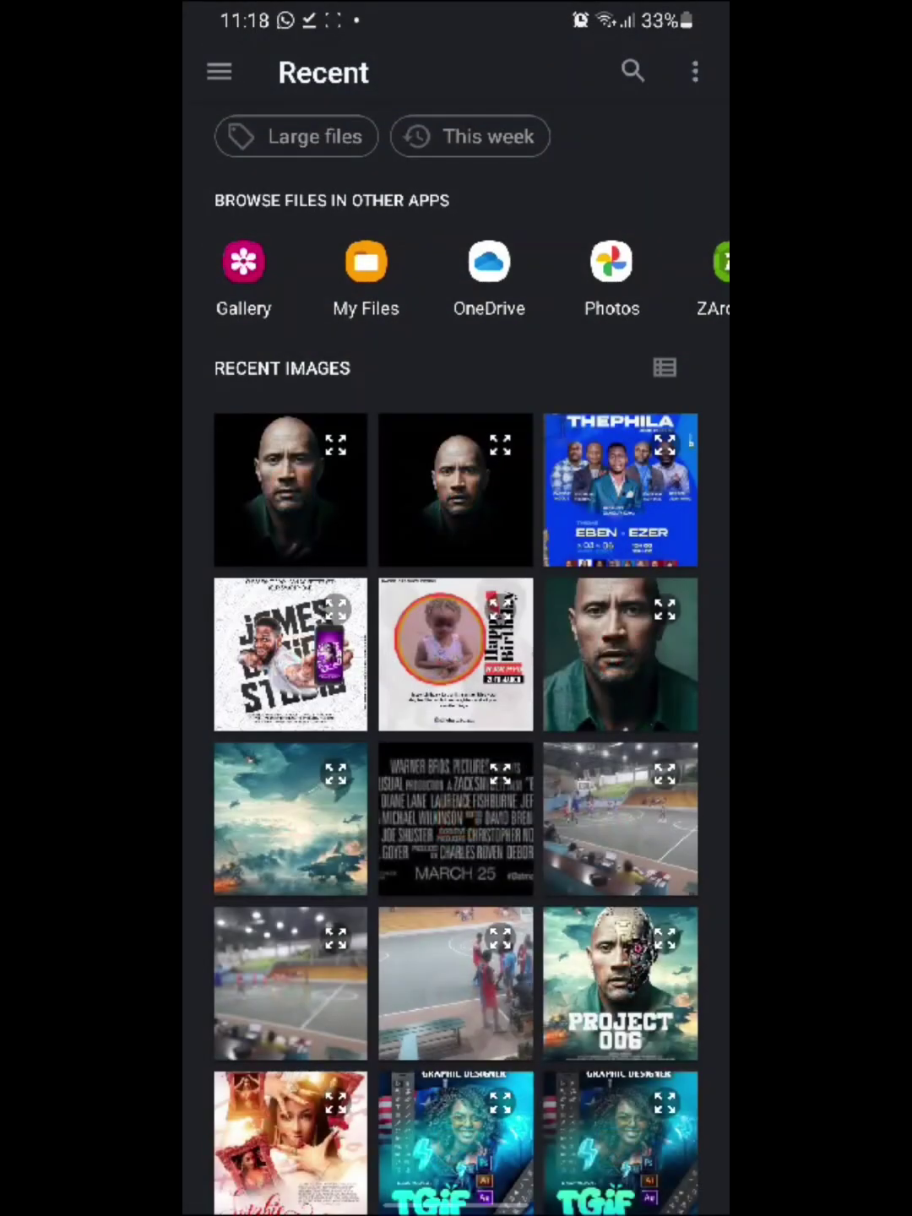
pyautogui.click(291, 490)
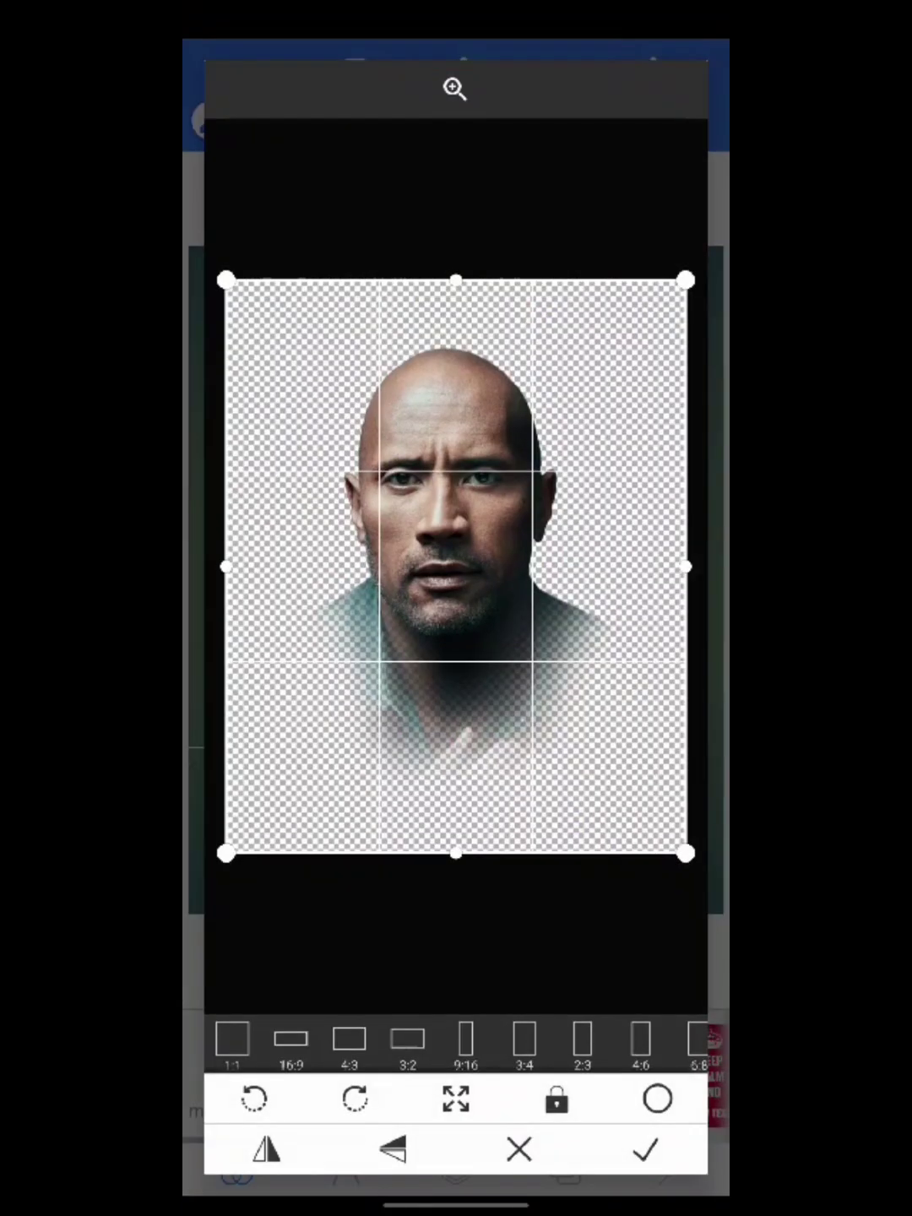
pyautogui.click(645, 1148)
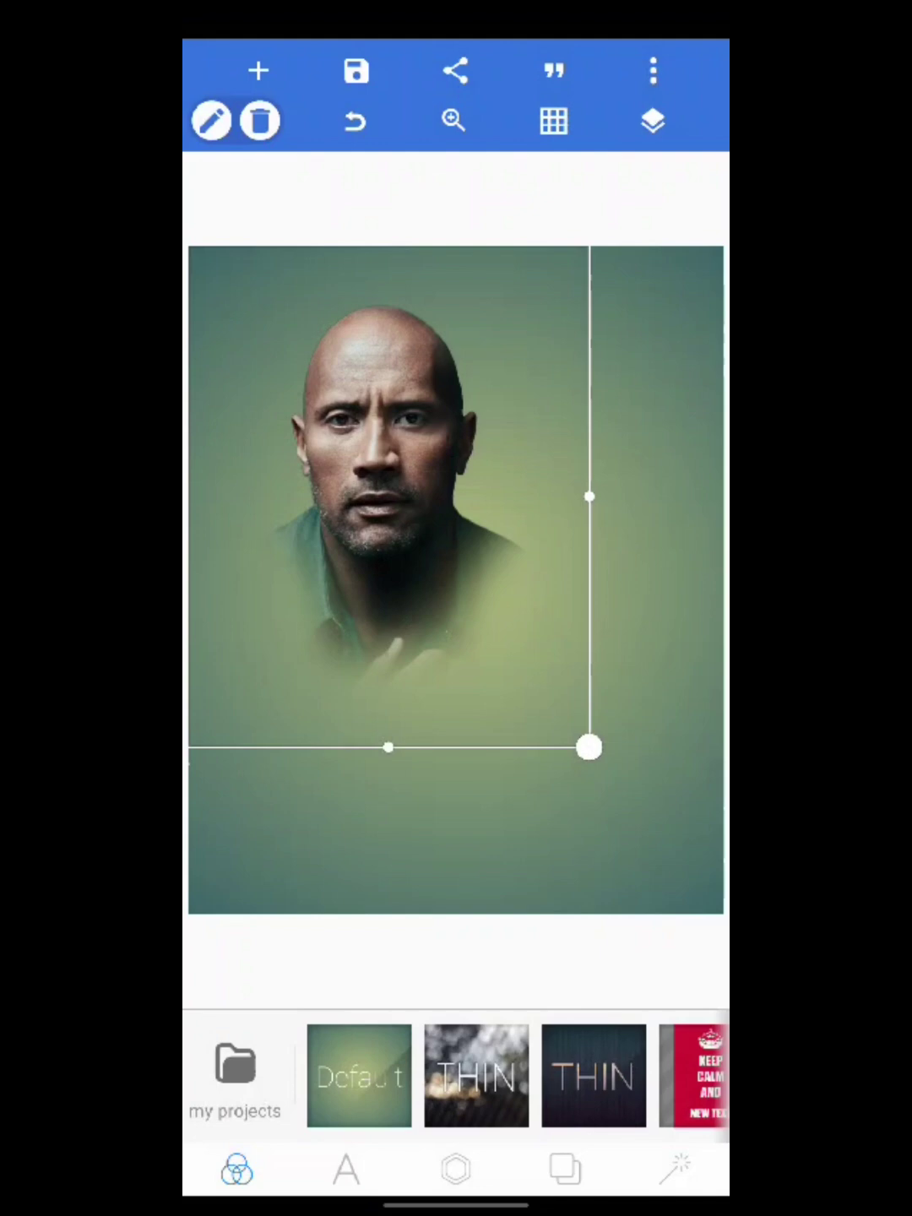
pyautogui.moveTo(590, 747)
pyautogui.mouseDown()
pyautogui.moveTo(714, 886)
pyautogui.moveTo(703, 895)
pyautogui.moveTo(724, 913)
pyautogui.mouseUp()
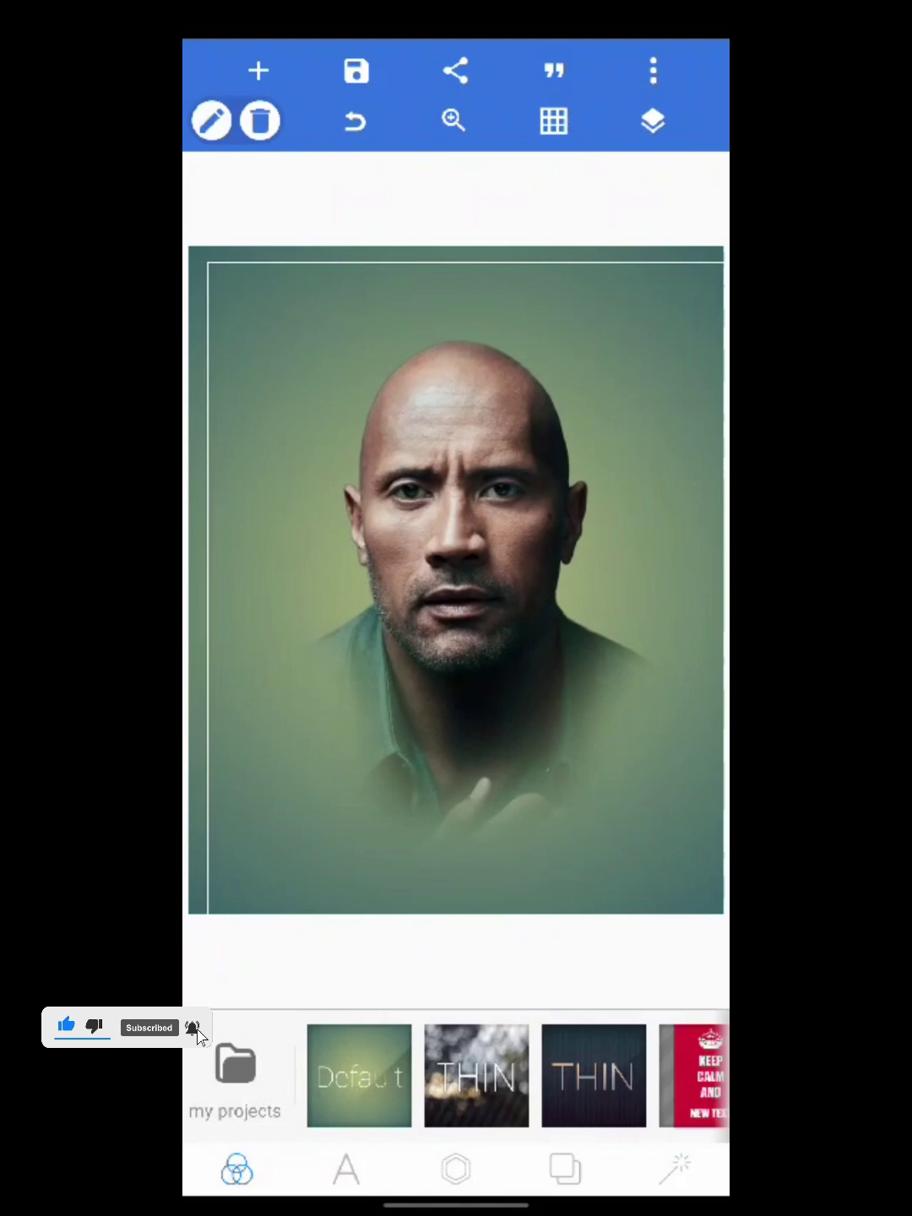
pyautogui.moveTo(466, 570)
pyautogui.mouseDown()
pyautogui.moveTo(375, 581)
pyautogui.moveTo(448, 610)
pyautogui.moveTo(443, 600)
pyautogui.mouseUp()
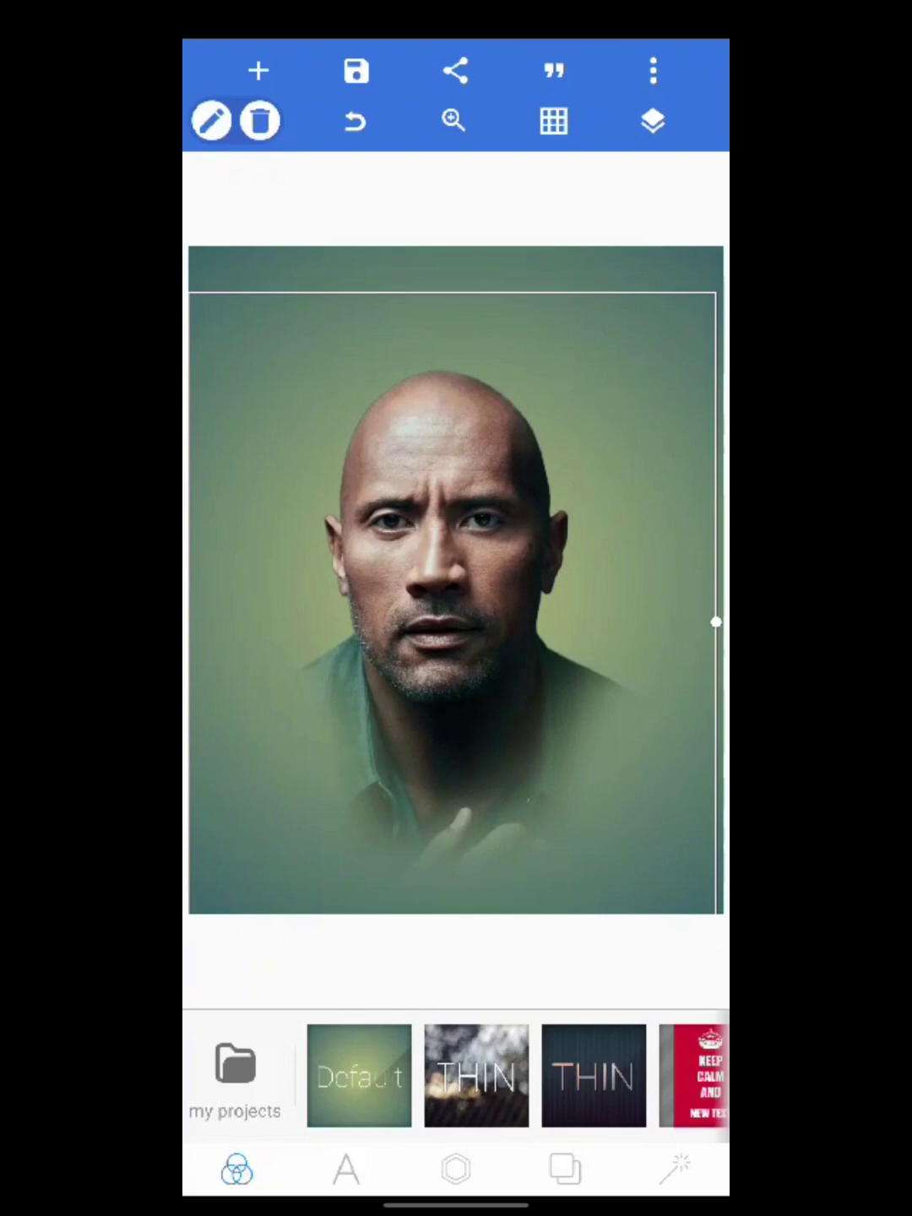
# Step: Add a gallery image by browsing device storage in ZArchiver for the robot head PNG
pyautogui.click(258, 71)
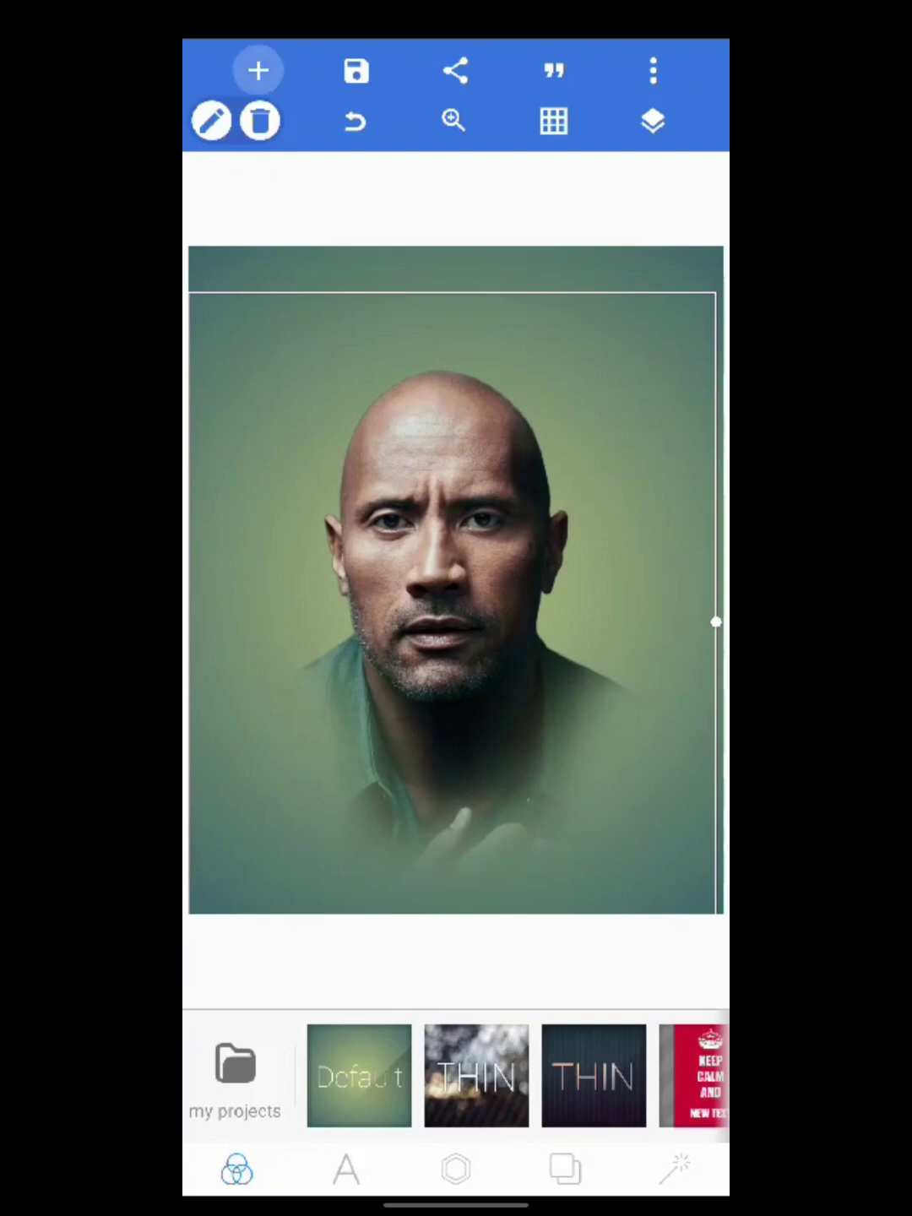
pyautogui.click(318, 314)
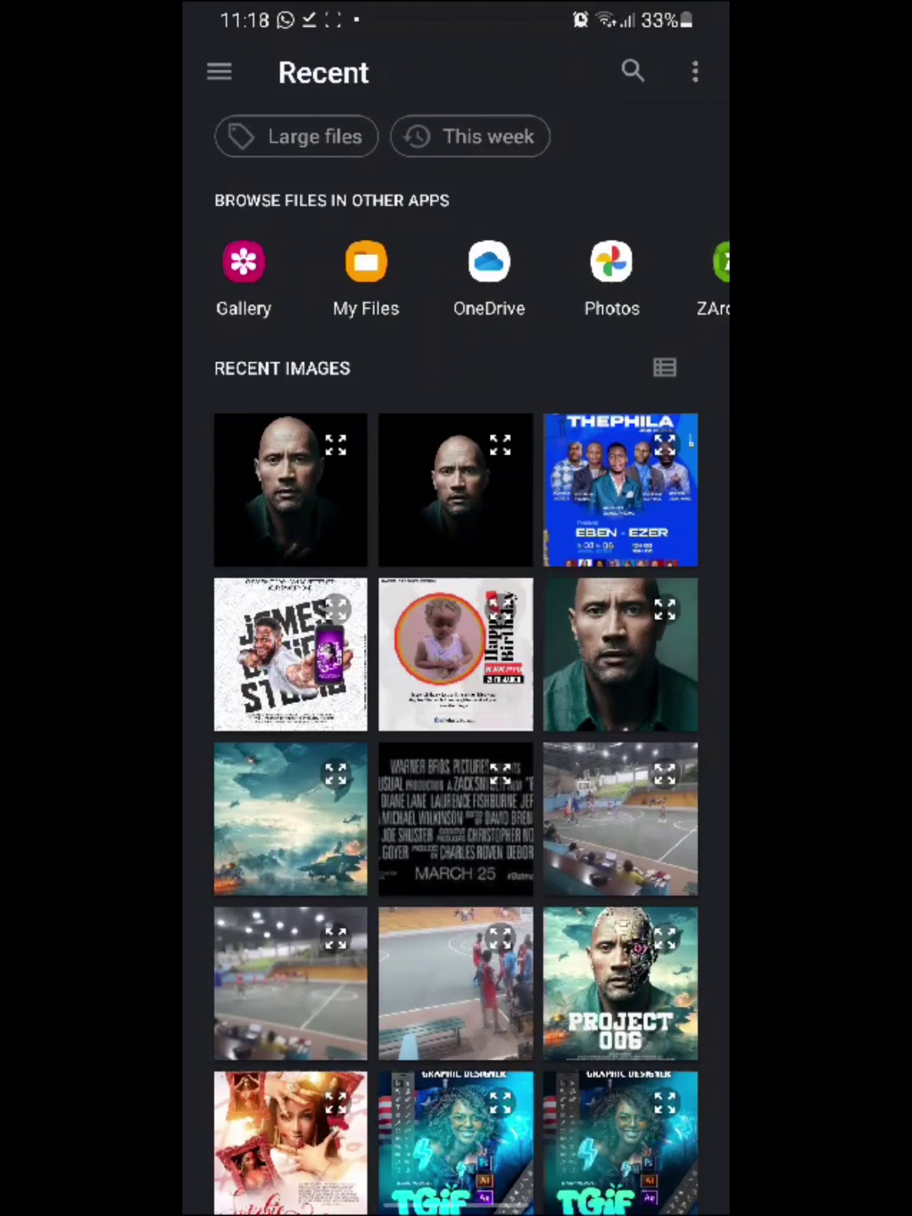
pyautogui.scroll(-2, 456, 665)
pyautogui.scroll(2, 456, 665)
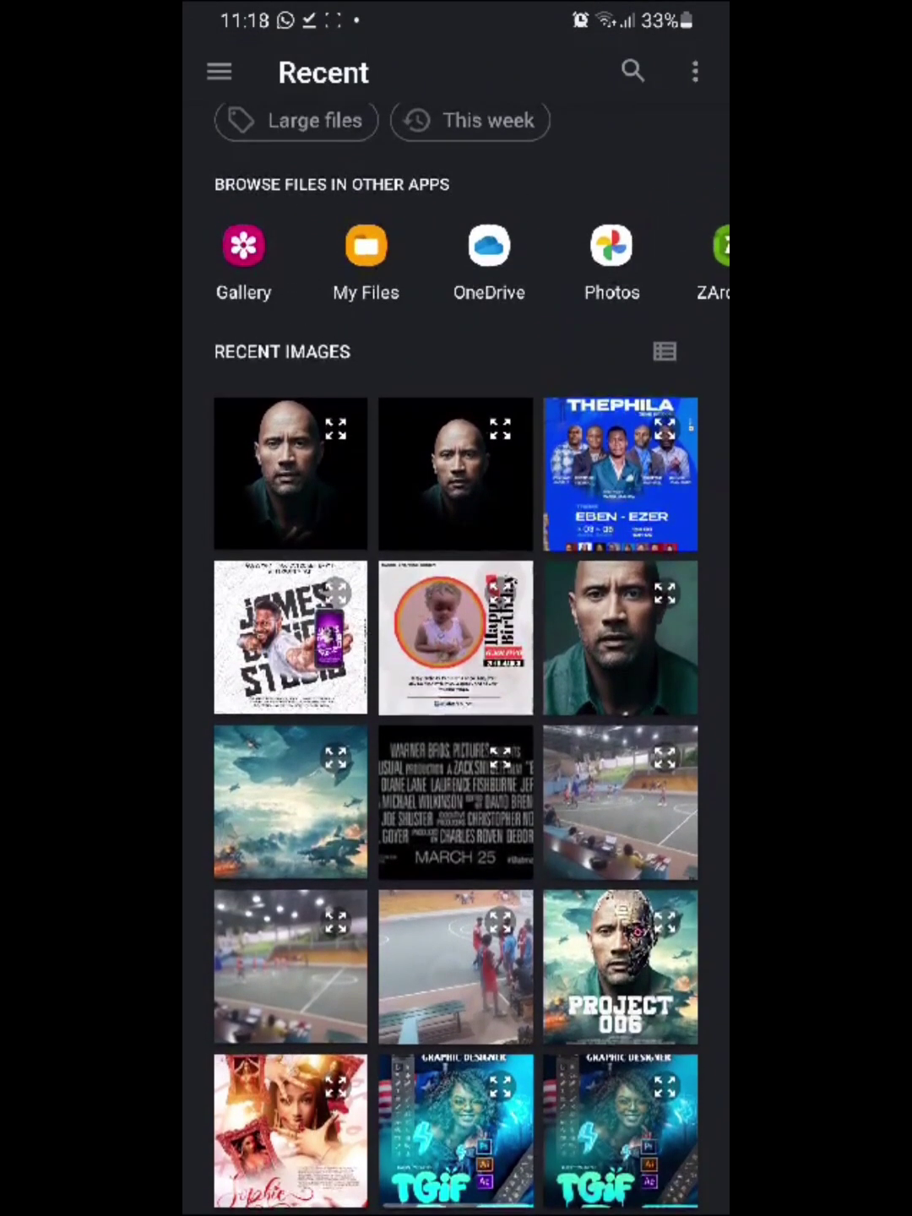
pyautogui.scroll(-1, 456, 665)
pyautogui.scroll(1, 455, 665)
pyautogui.click(219, 71)
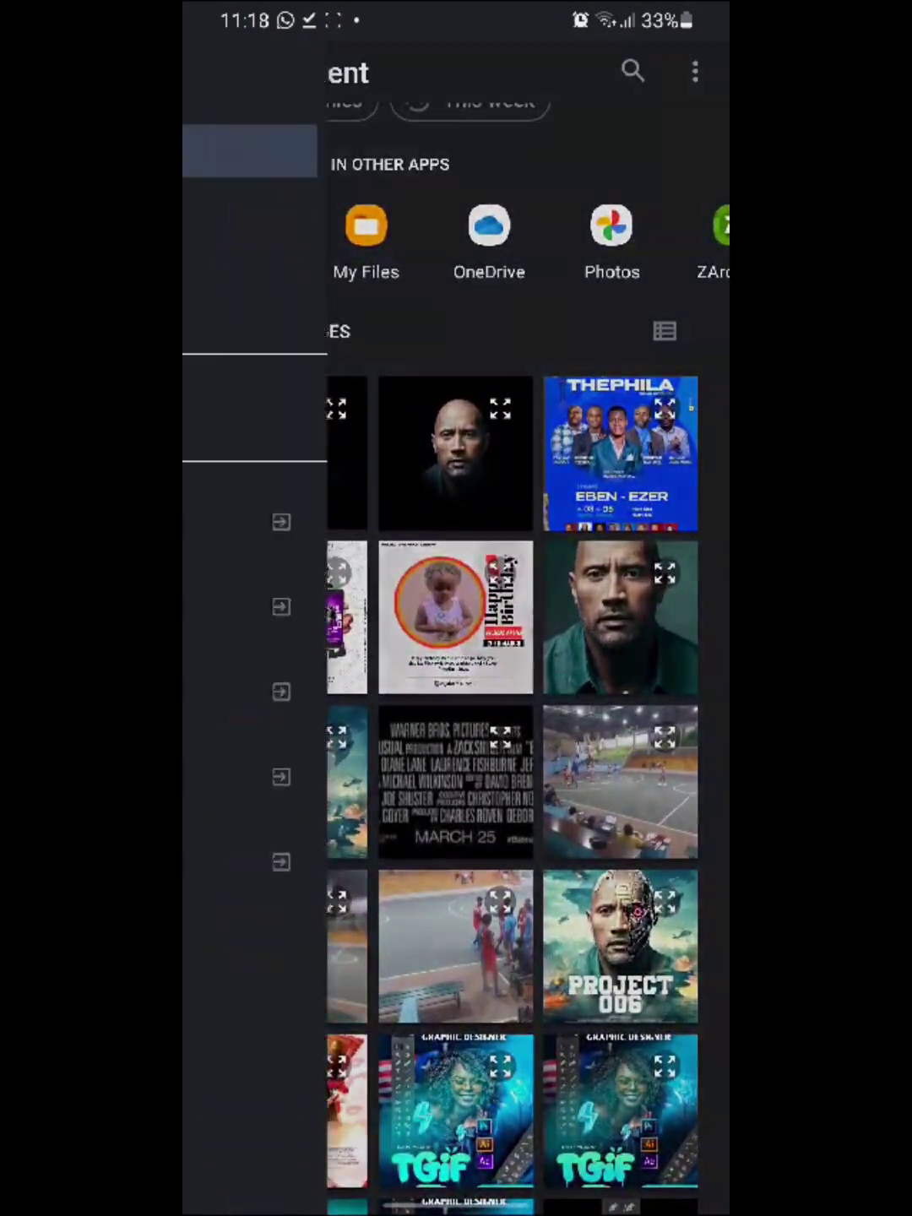
pyautogui.click(266, 861)
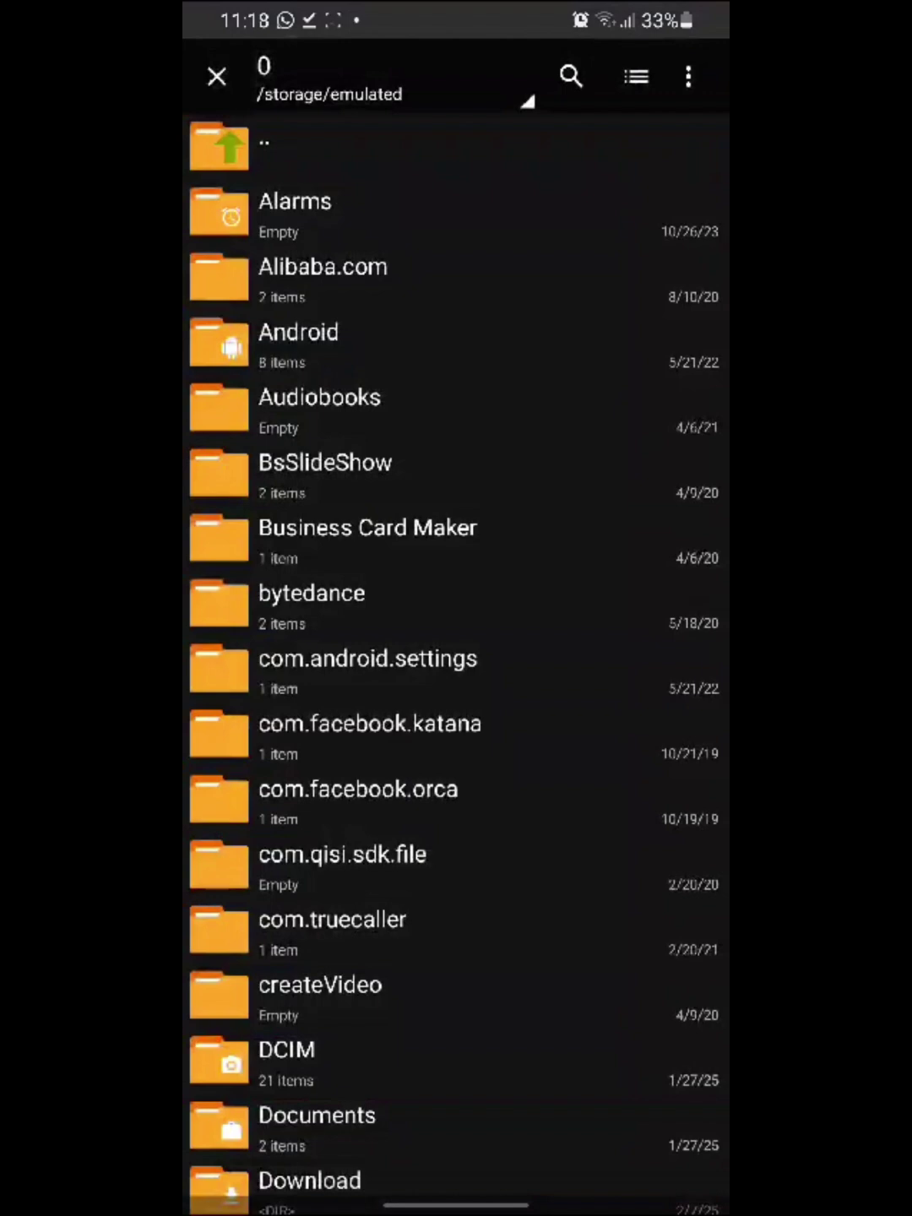
pyautogui.click(299, 342)
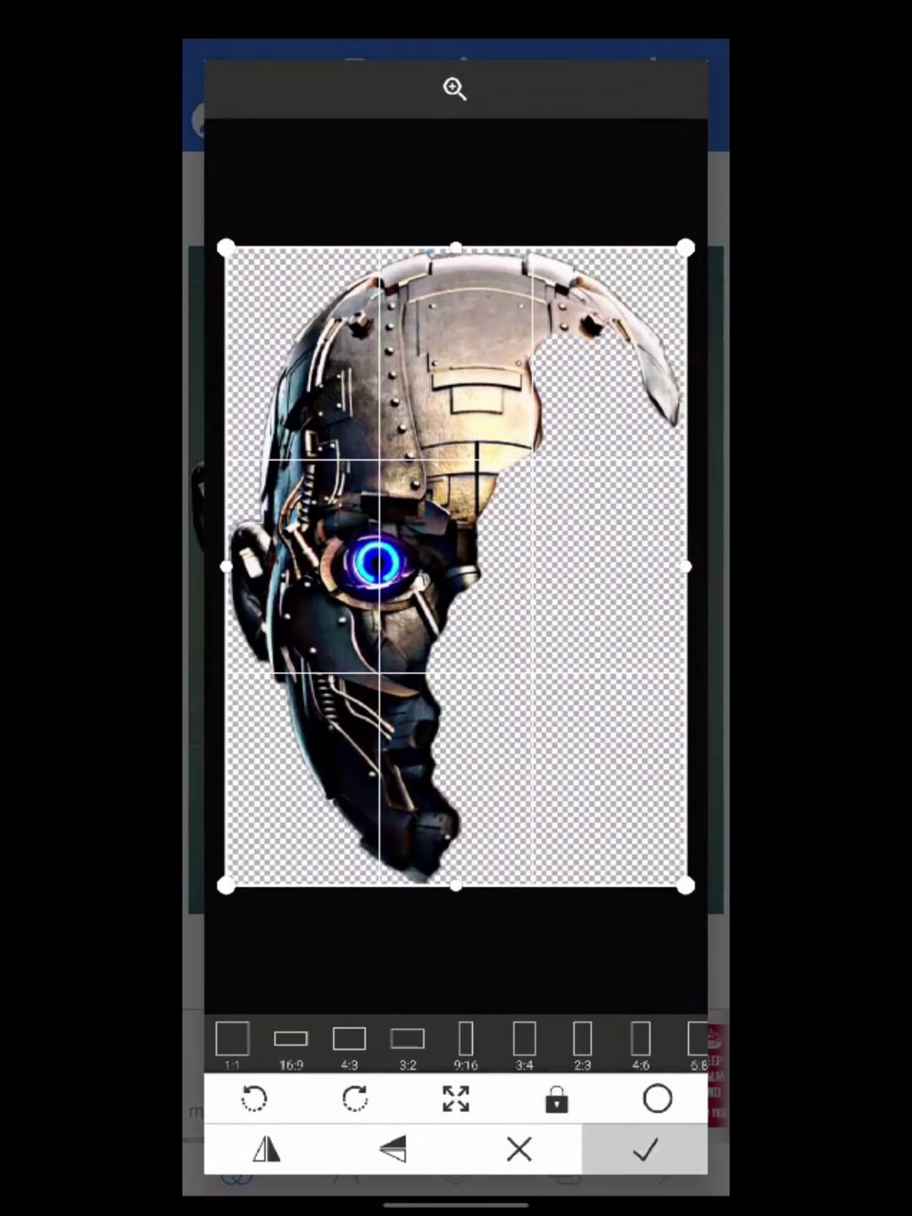
# Step: Shrink the robot head and move it over the left half of the man's face
pyautogui.moveTo(548, 746); pyautogui.dragTo(456, 616)
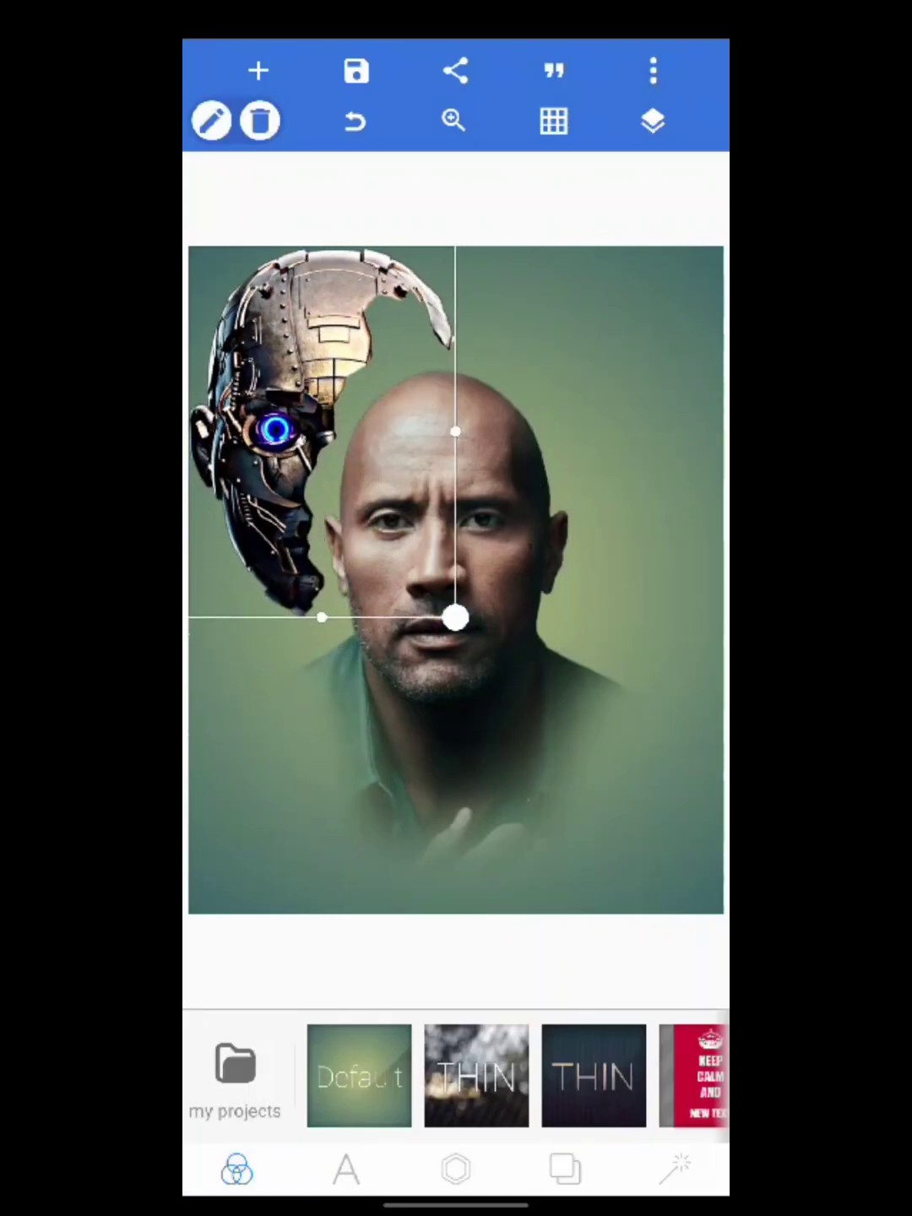
pyautogui.moveTo(324, 432); pyautogui.dragTo(450, 546)
pyautogui.moveTo(584, 731)
pyautogui.mouseDown()
pyautogui.moveTo(522, 642)
pyautogui.moveTo(560, 698)
pyautogui.mouseUp()
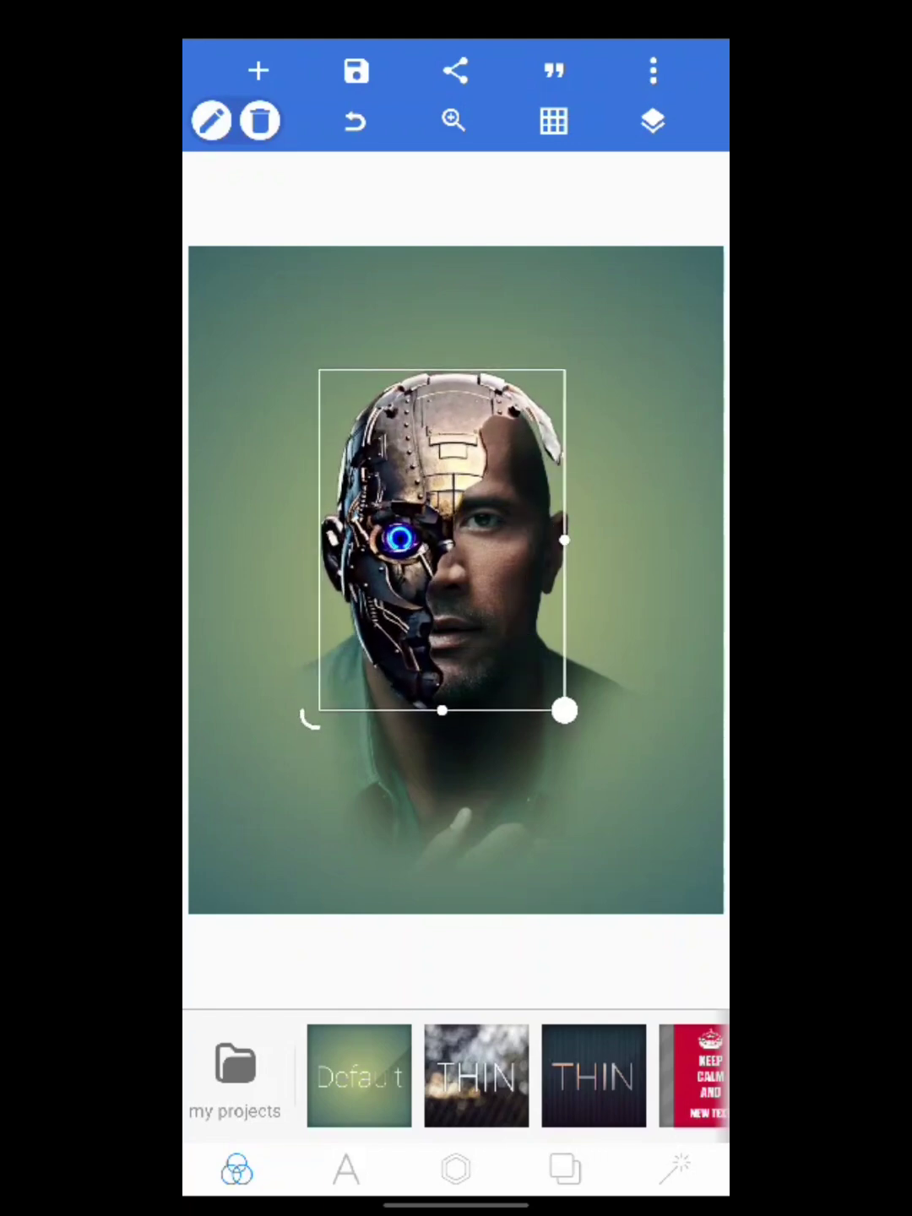
# Step: Switch from the text tools back to object tools and select the portrait layer
pyautogui.click(345, 1169)
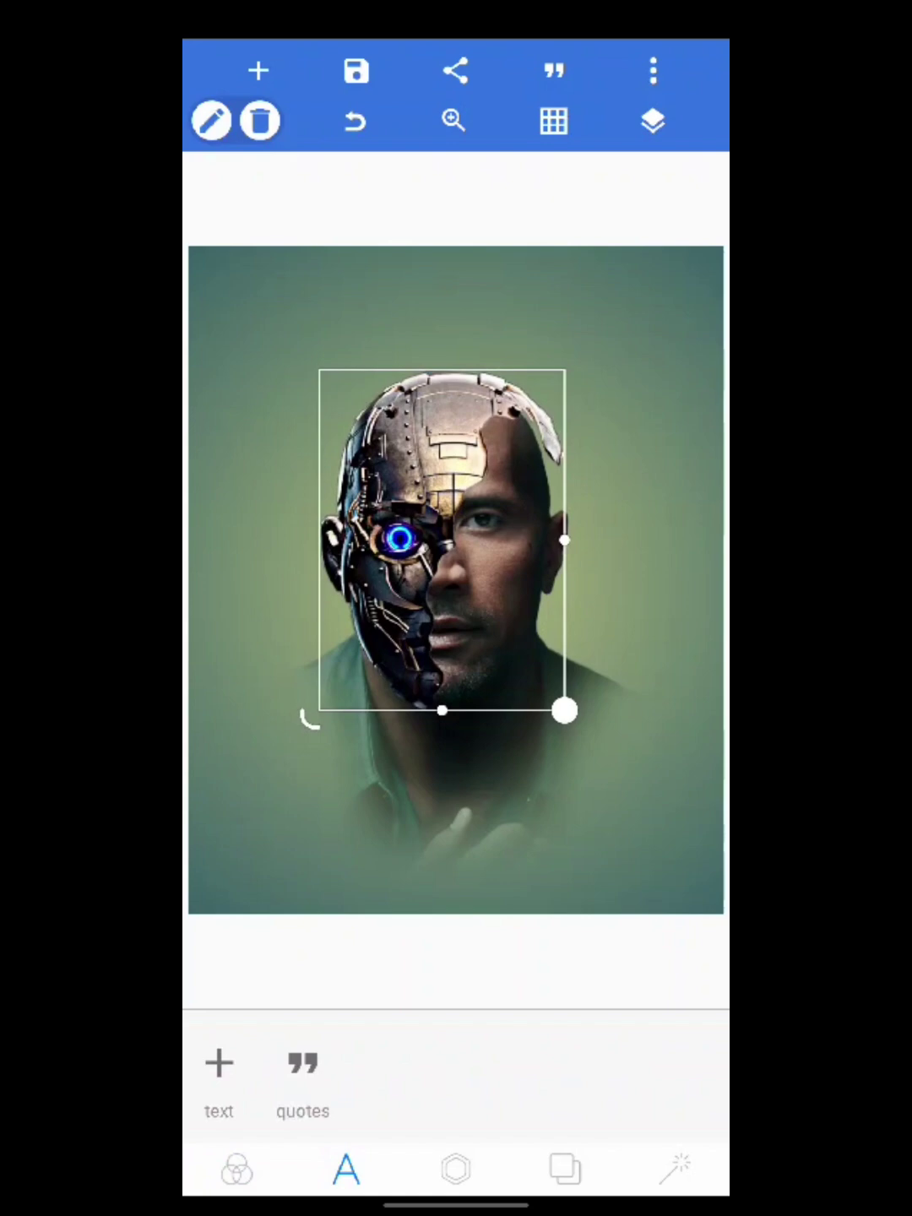
pyautogui.click(455, 1167)
pyautogui.moveTo(617, 1064); pyautogui.dragTo(379, 1064)
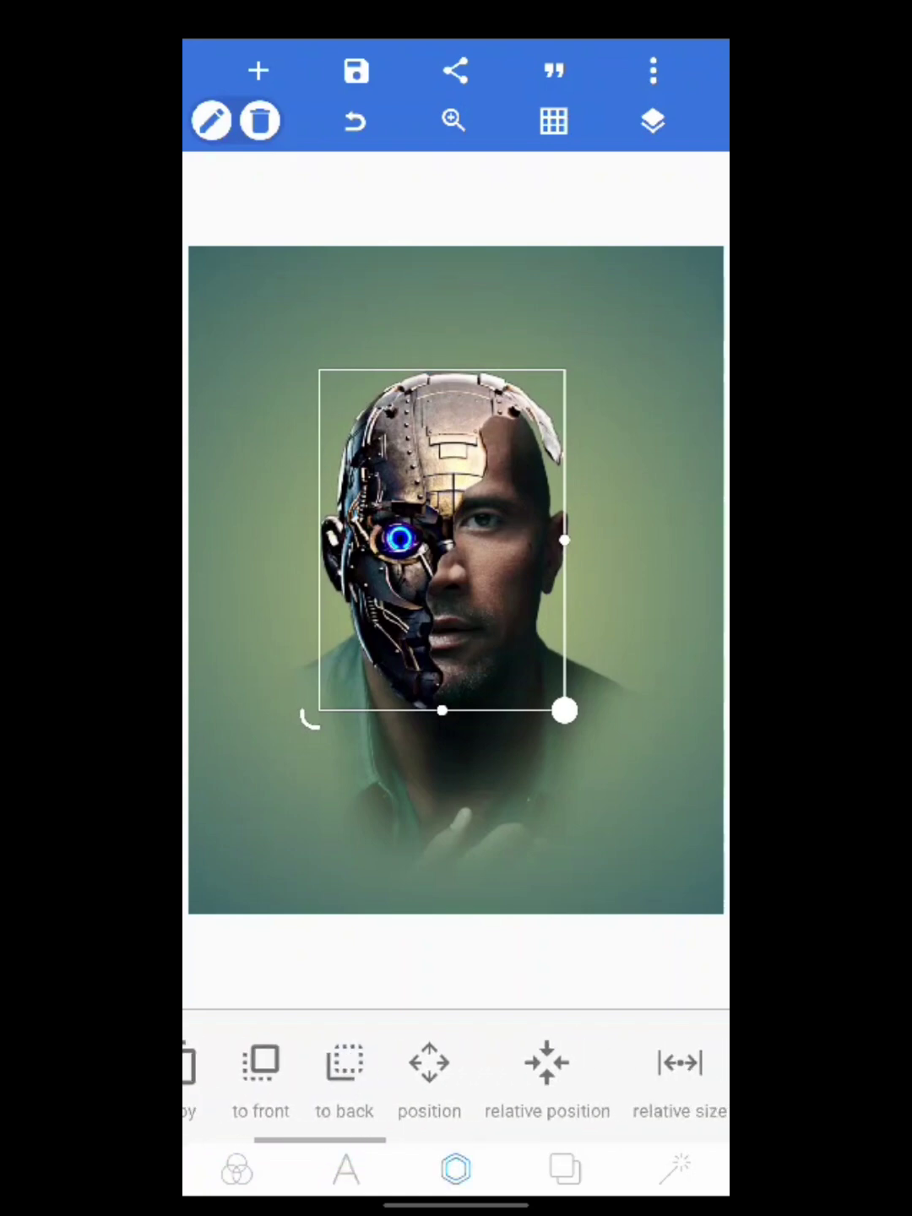
pyautogui.click(285, 808)
pyautogui.moveTo(569, 1064); pyautogui.dragTo(285, 1063)
pyautogui.moveTo(570, 1063); pyautogui.dragTo(304, 1065)
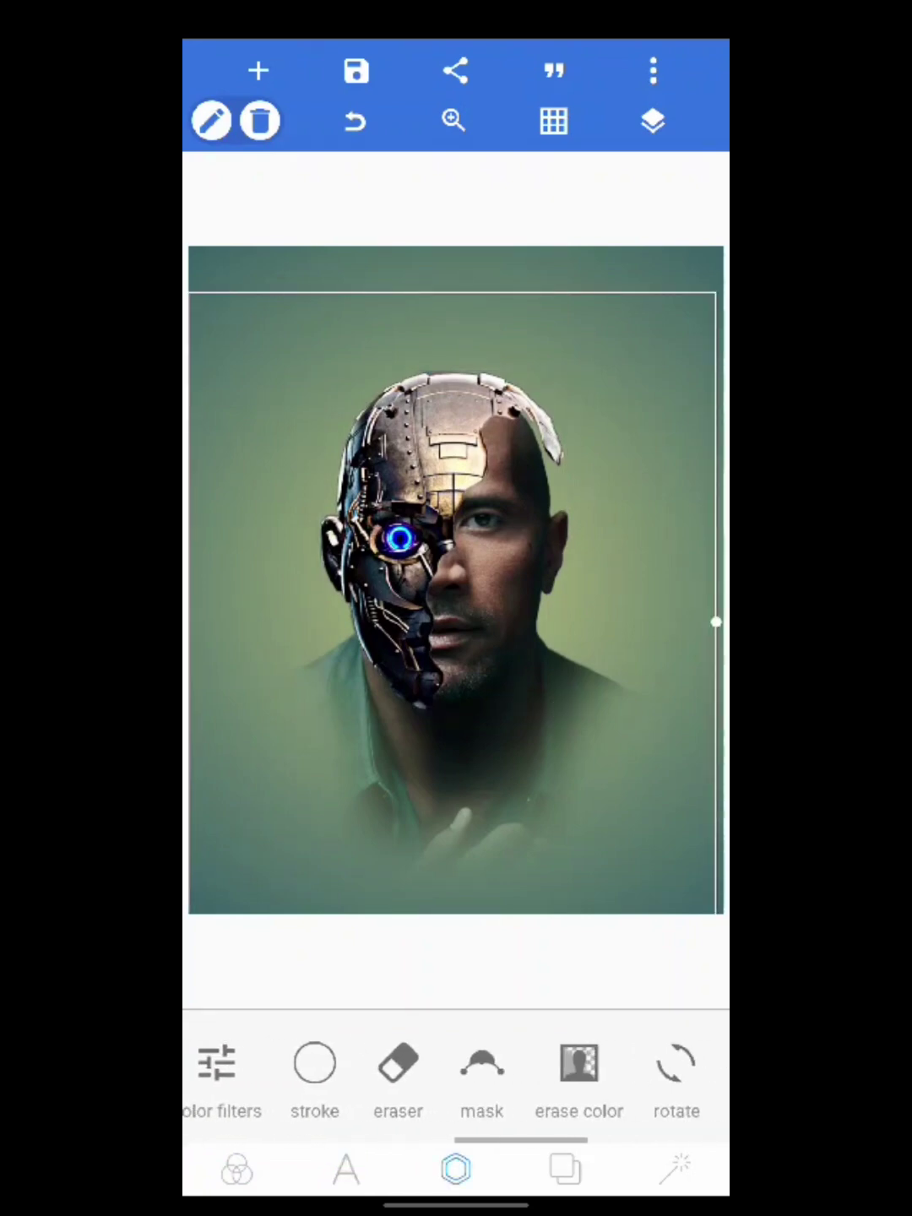
pyautogui.moveTo(617, 1064); pyautogui.dragTo(403, 1064)
# Step: Mirror the robot head with a y-axis 3D rotation near 163°, undoing a stray portrait rotation
pyautogui.click(551, 1064)
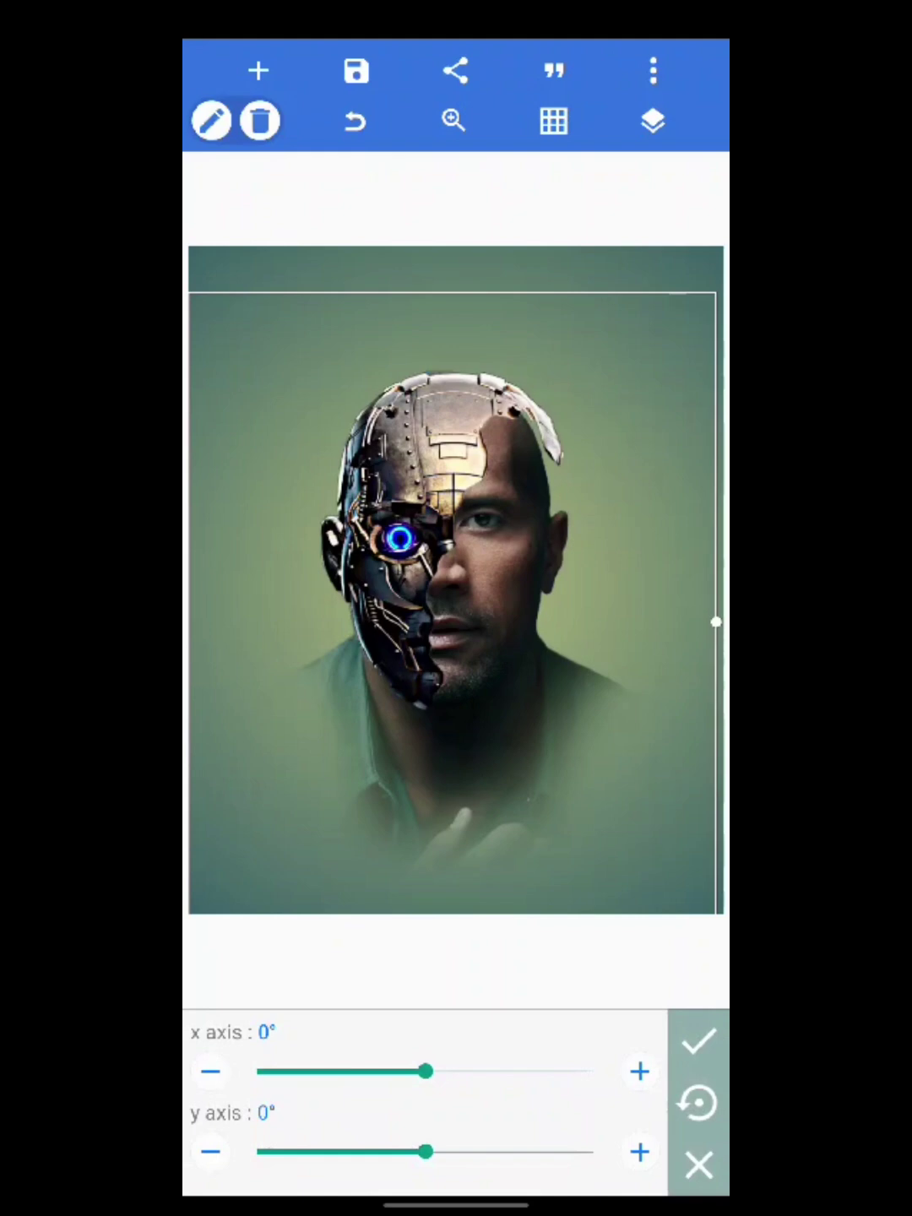
pyautogui.moveTo(425, 1150); pyautogui.dragTo(445, 1152)
pyautogui.click(355, 121)
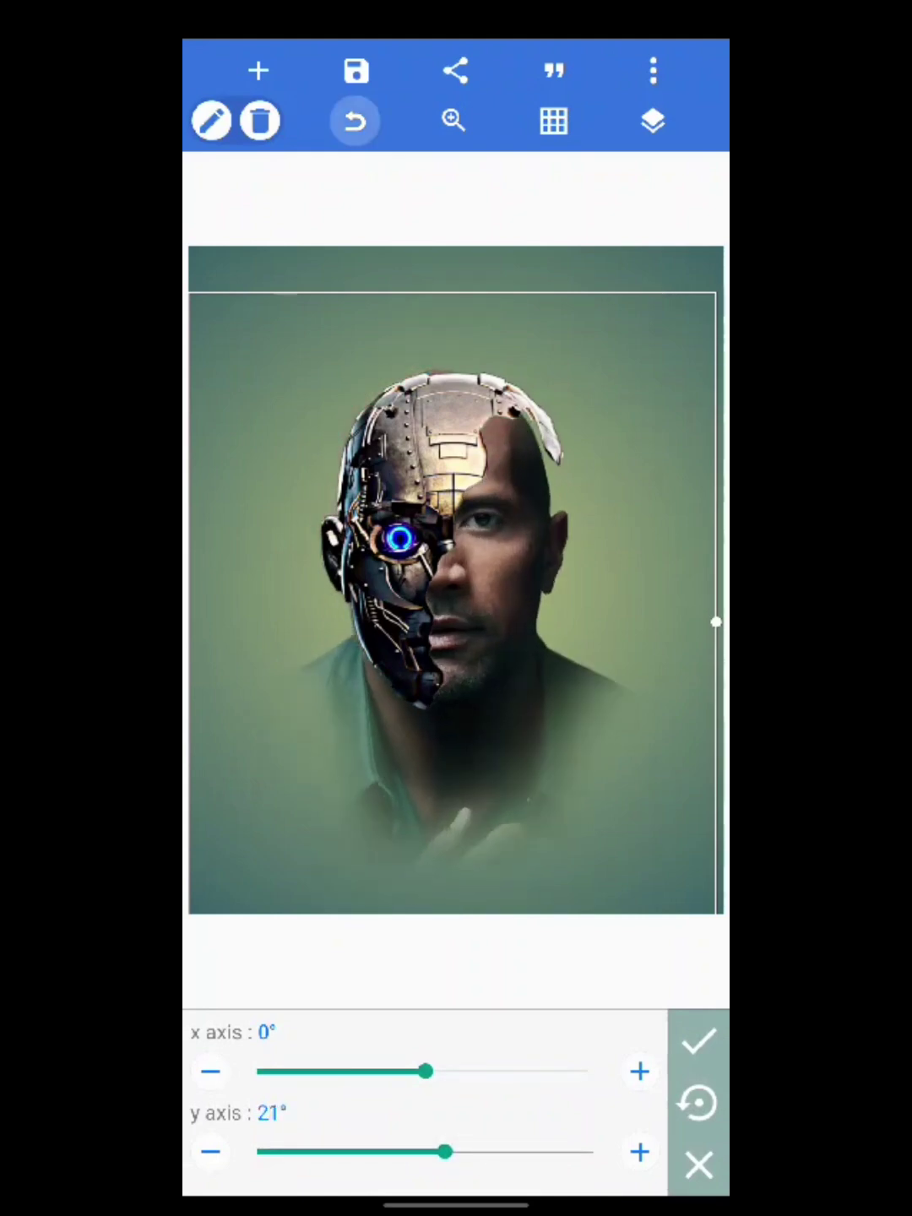
pyautogui.click(550, 1074)
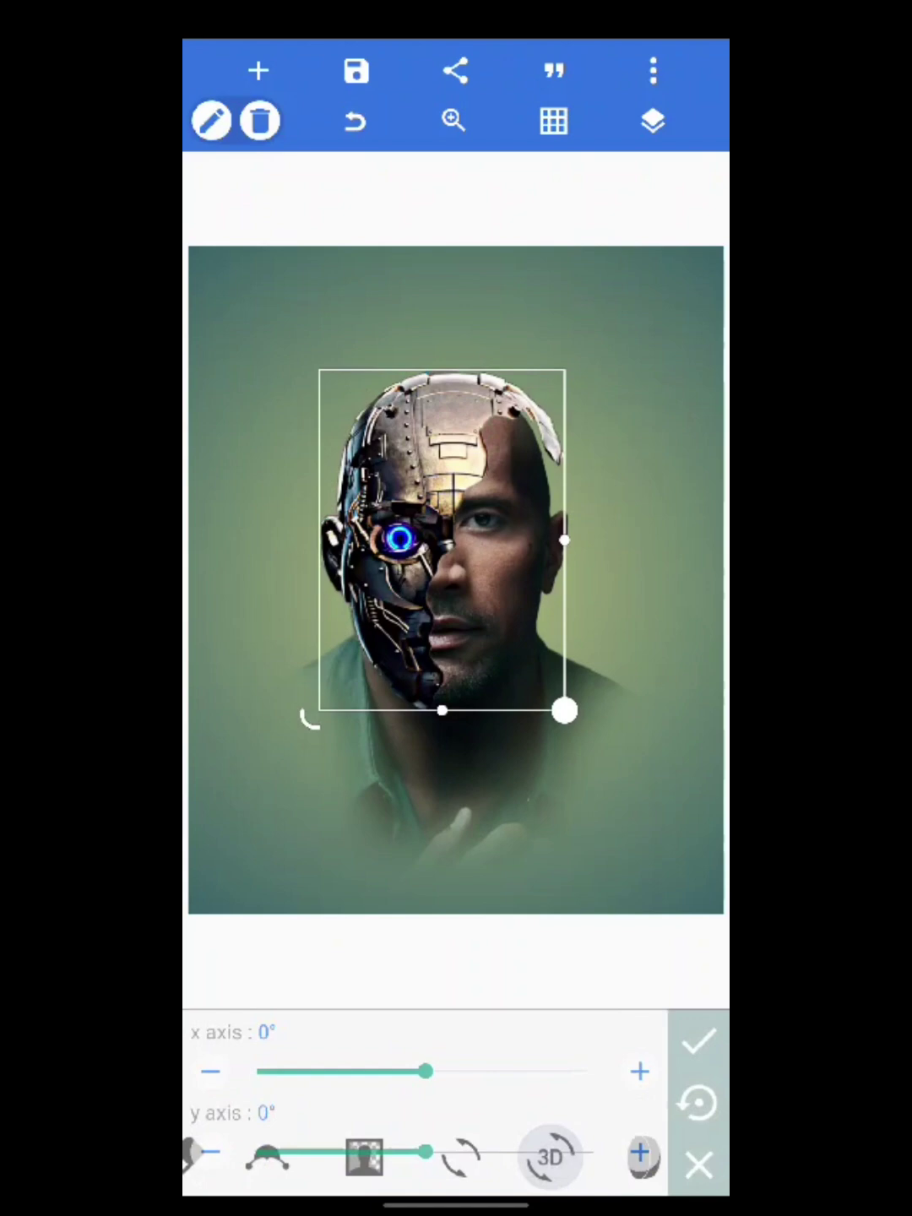
pyautogui.moveTo(425, 1150); pyautogui.dragTo(578, 1151)
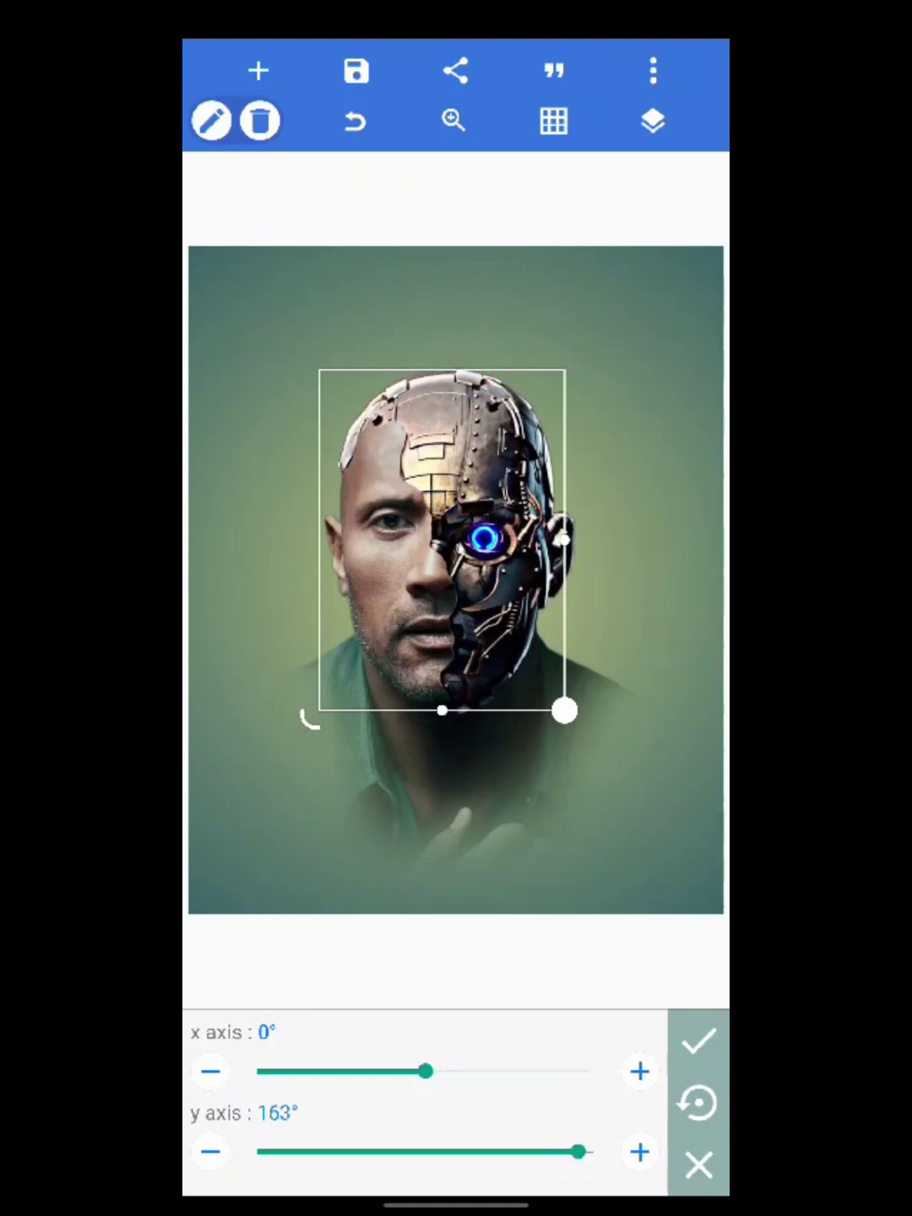
pyautogui.click(698, 1040)
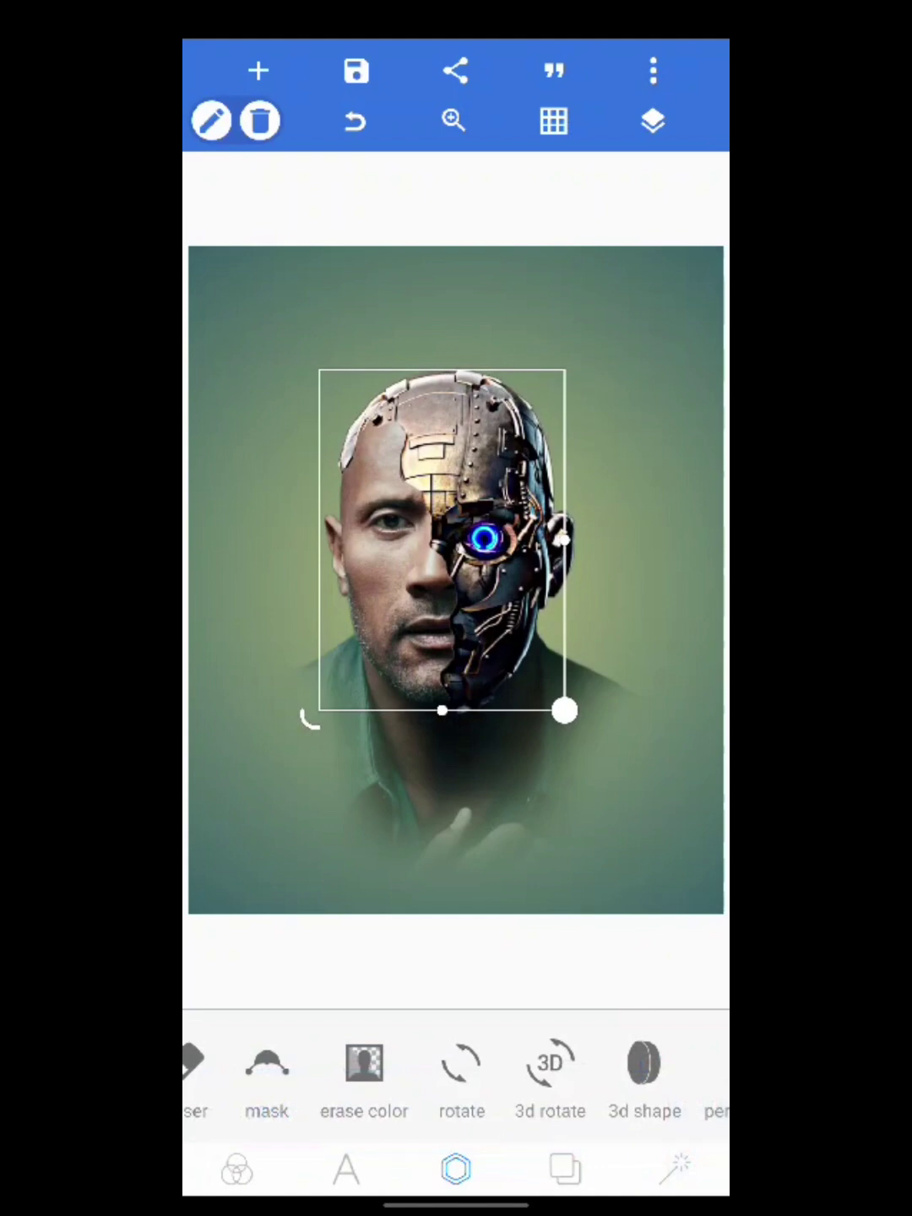
# Step: Fine-tune the robot head's size and position to align with the face and ear
pyautogui.moveTo(564, 709); pyautogui.dragTo(574, 724)
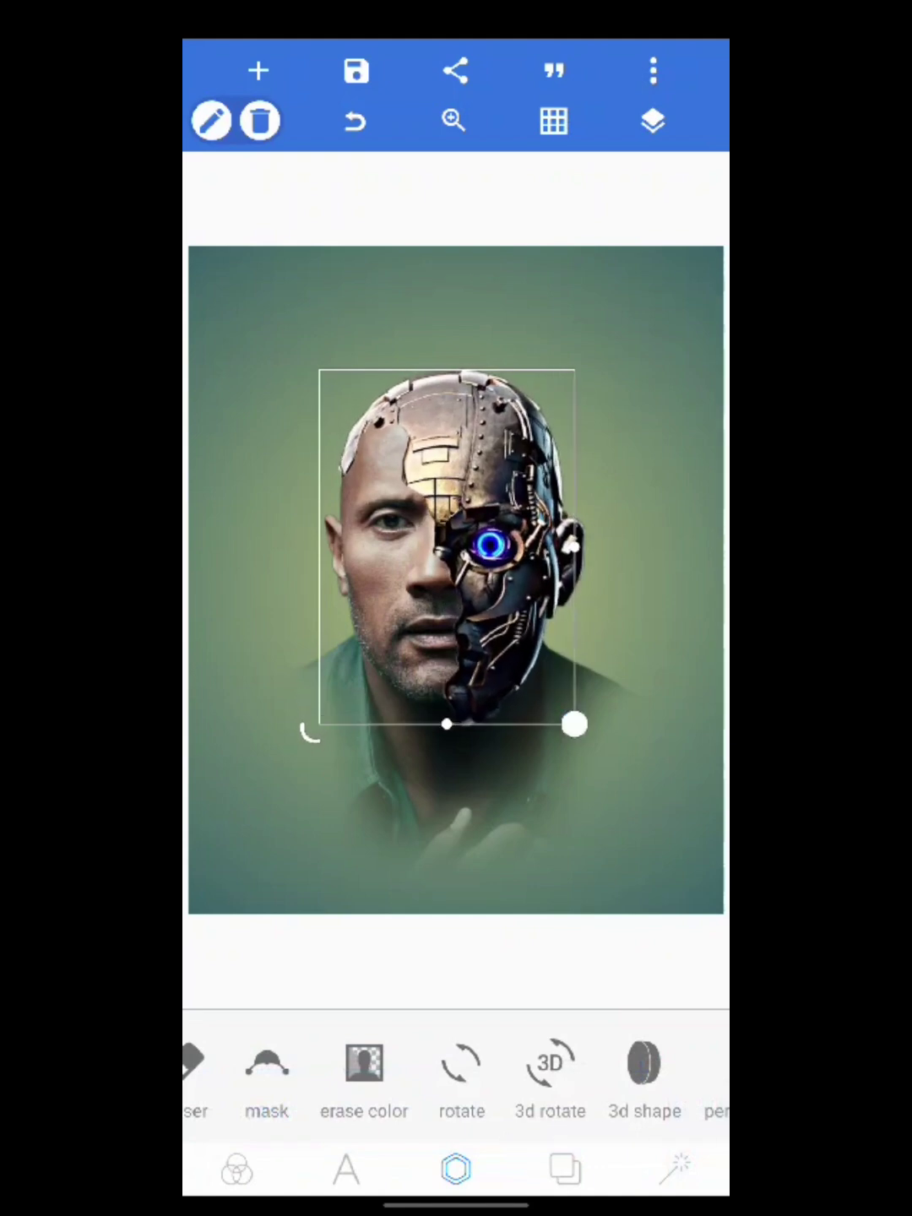
pyautogui.moveTo(446, 546); pyautogui.dragTo(450, 531)
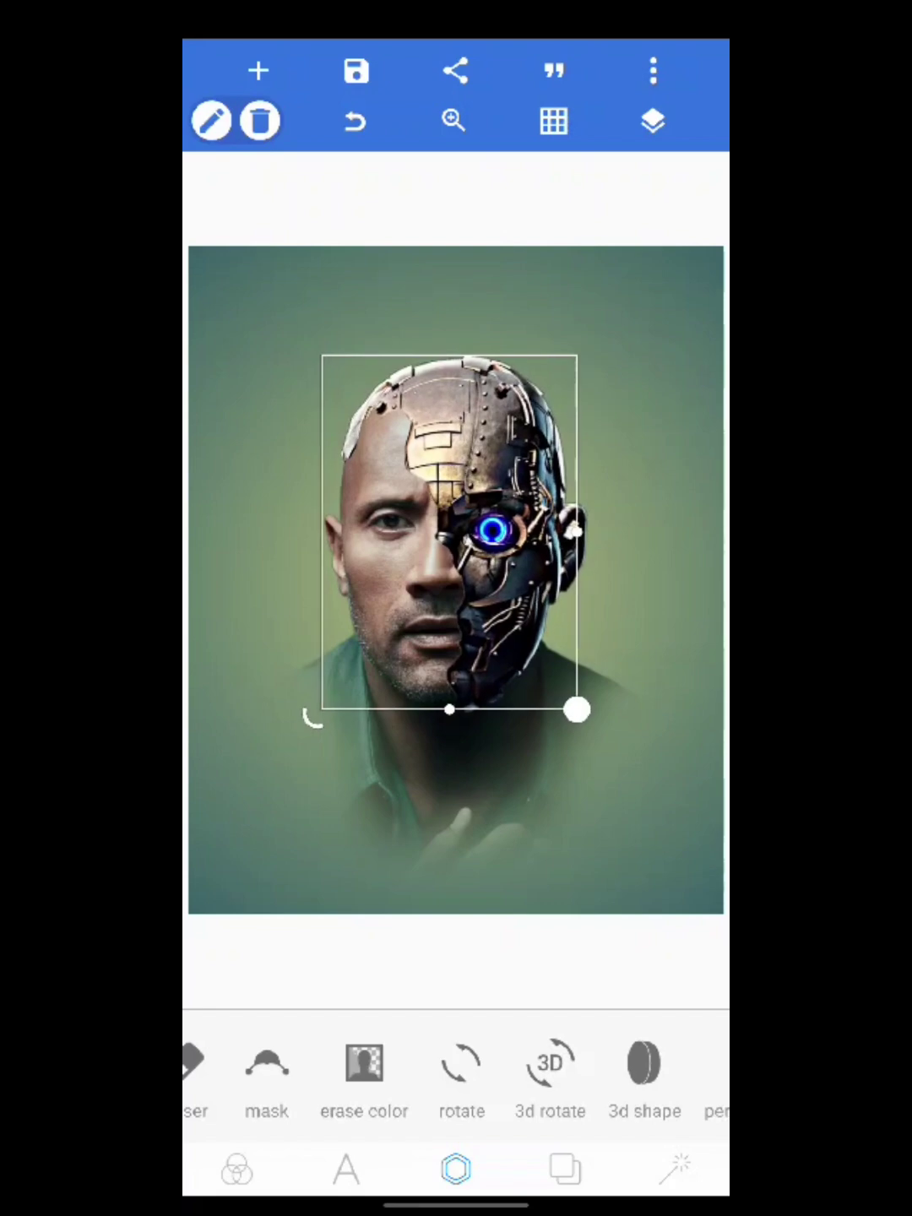
pyautogui.moveTo(446, 532); pyautogui.dragTo(447, 508)
pyautogui.moveTo(575, 693); pyautogui.dragTo(569, 684)
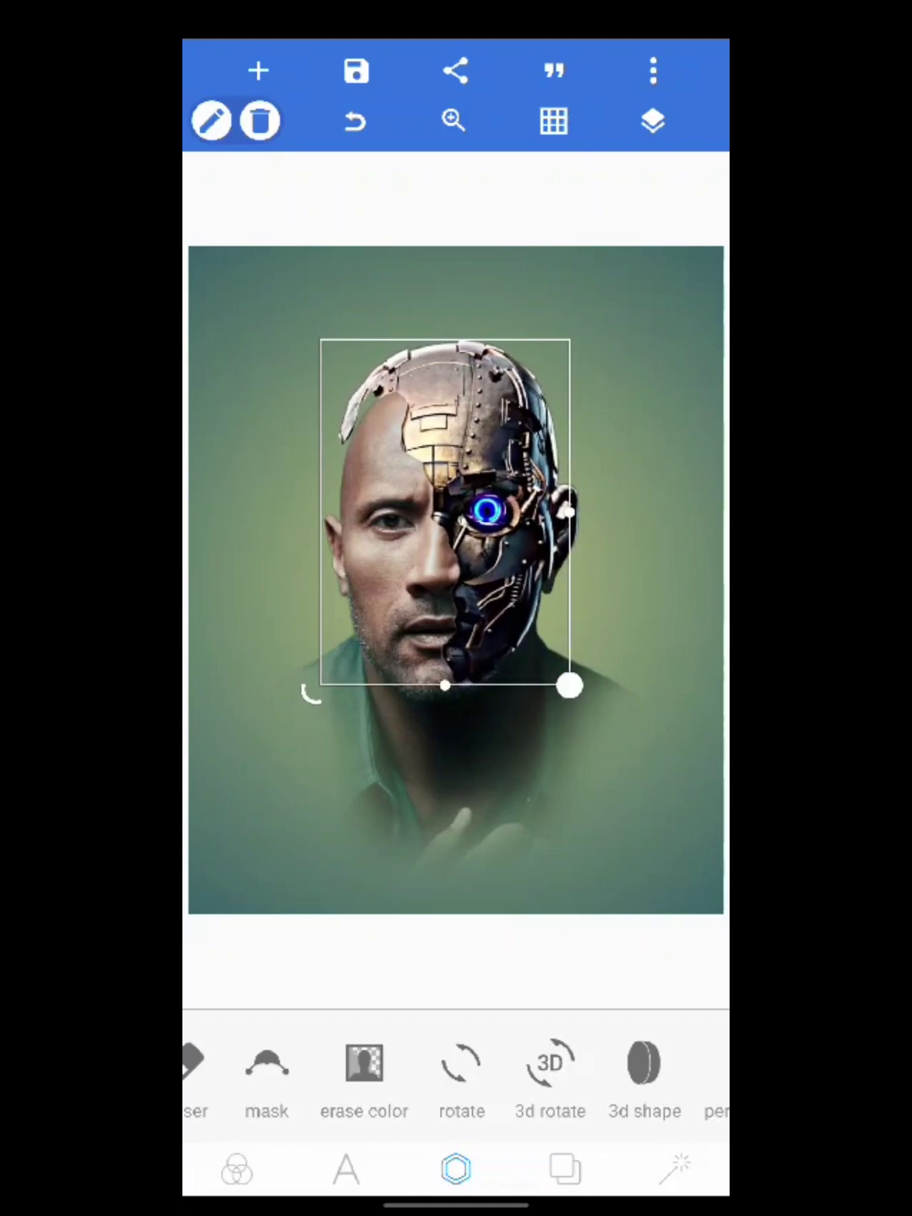
pyautogui.moveTo(445, 513); pyautogui.dragTo(455, 531)
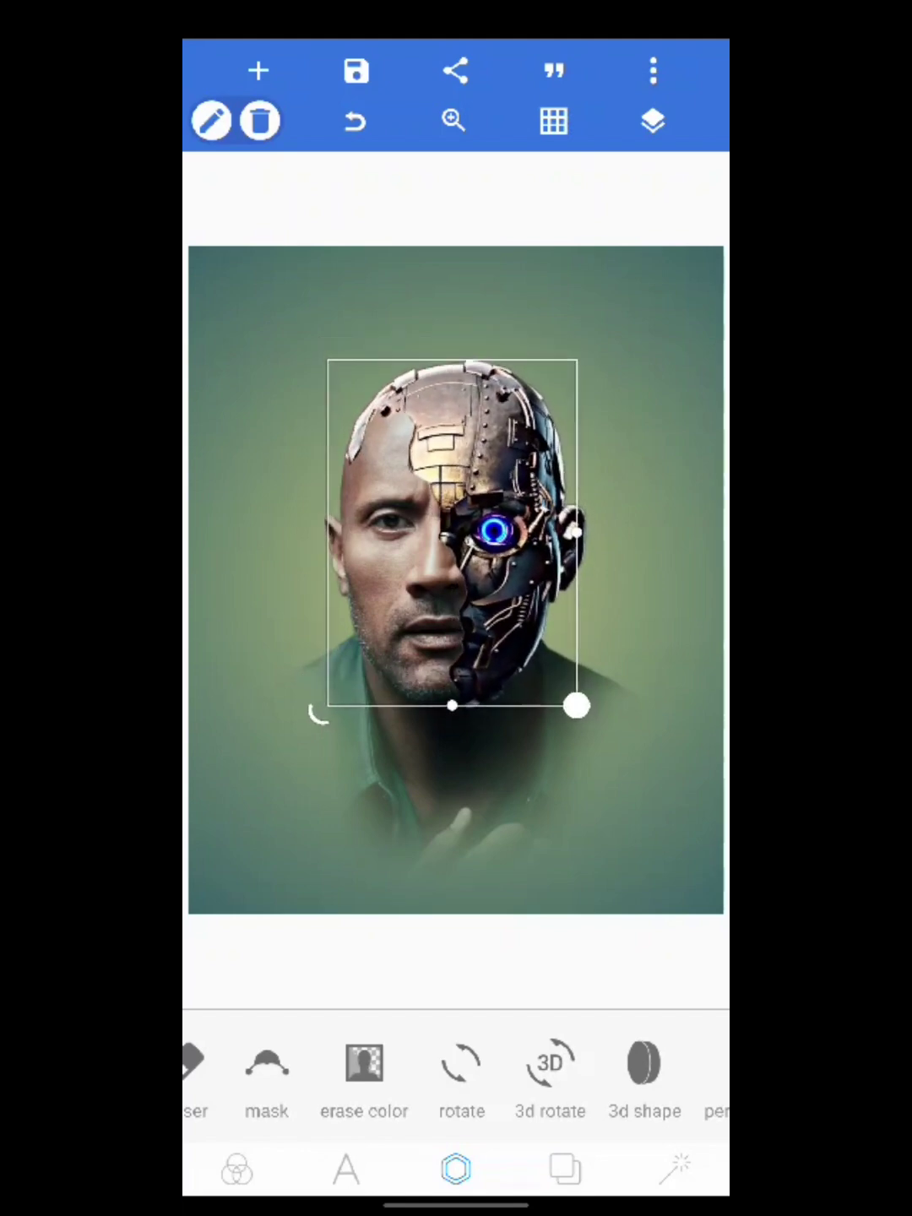
pyautogui.click(456, 816)
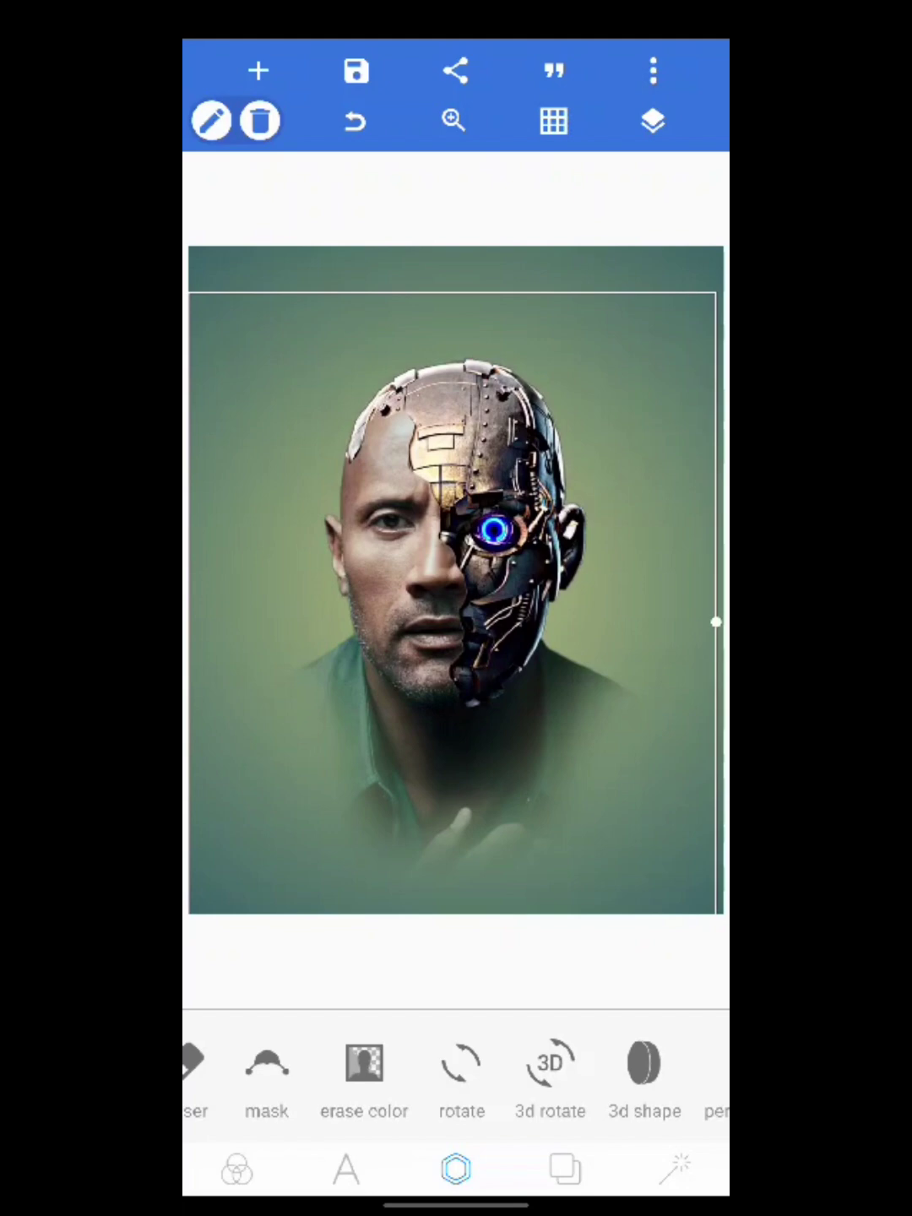
# Step: Merge the portrait and robot head layers into one from the Layers panel
pyautogui.click(652, 120)
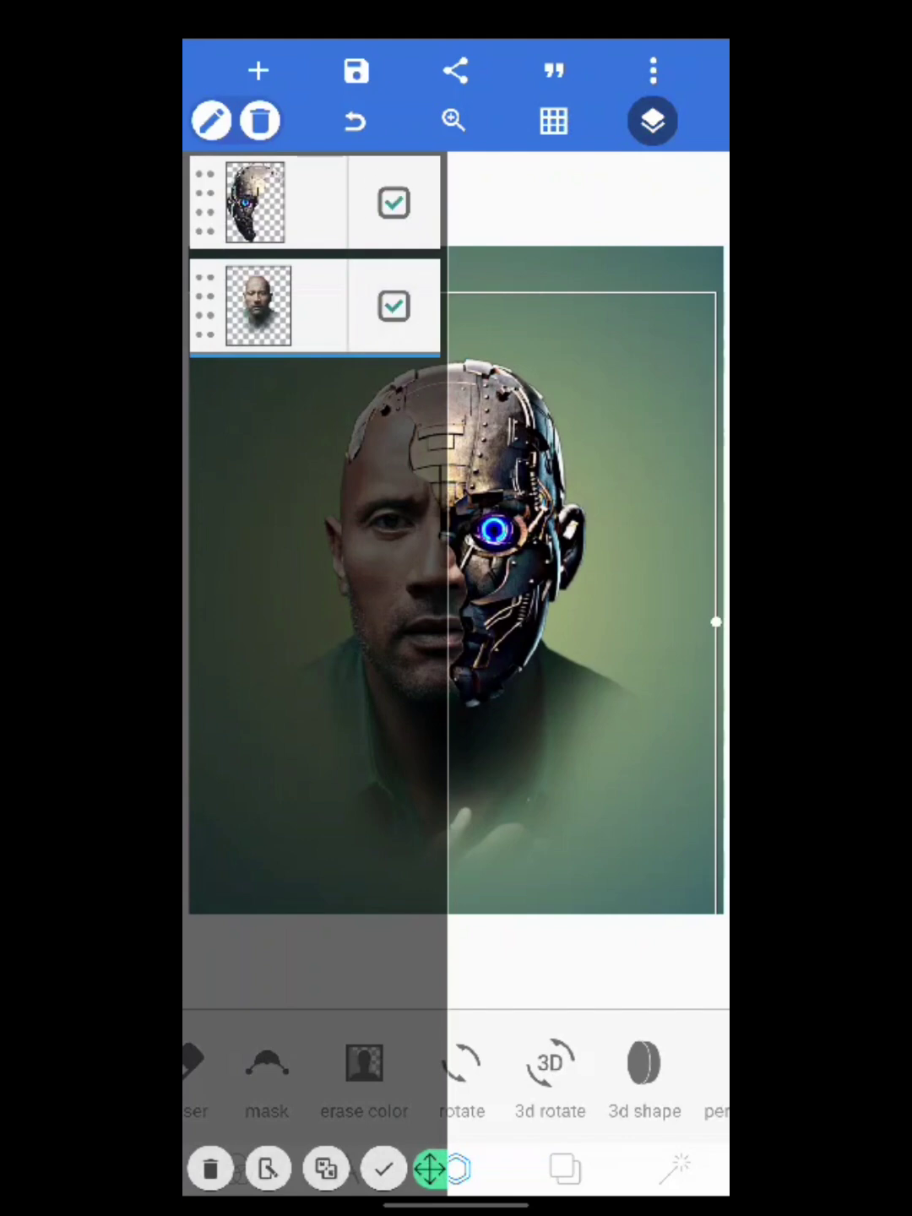
pyautogui.click(326, 1168)
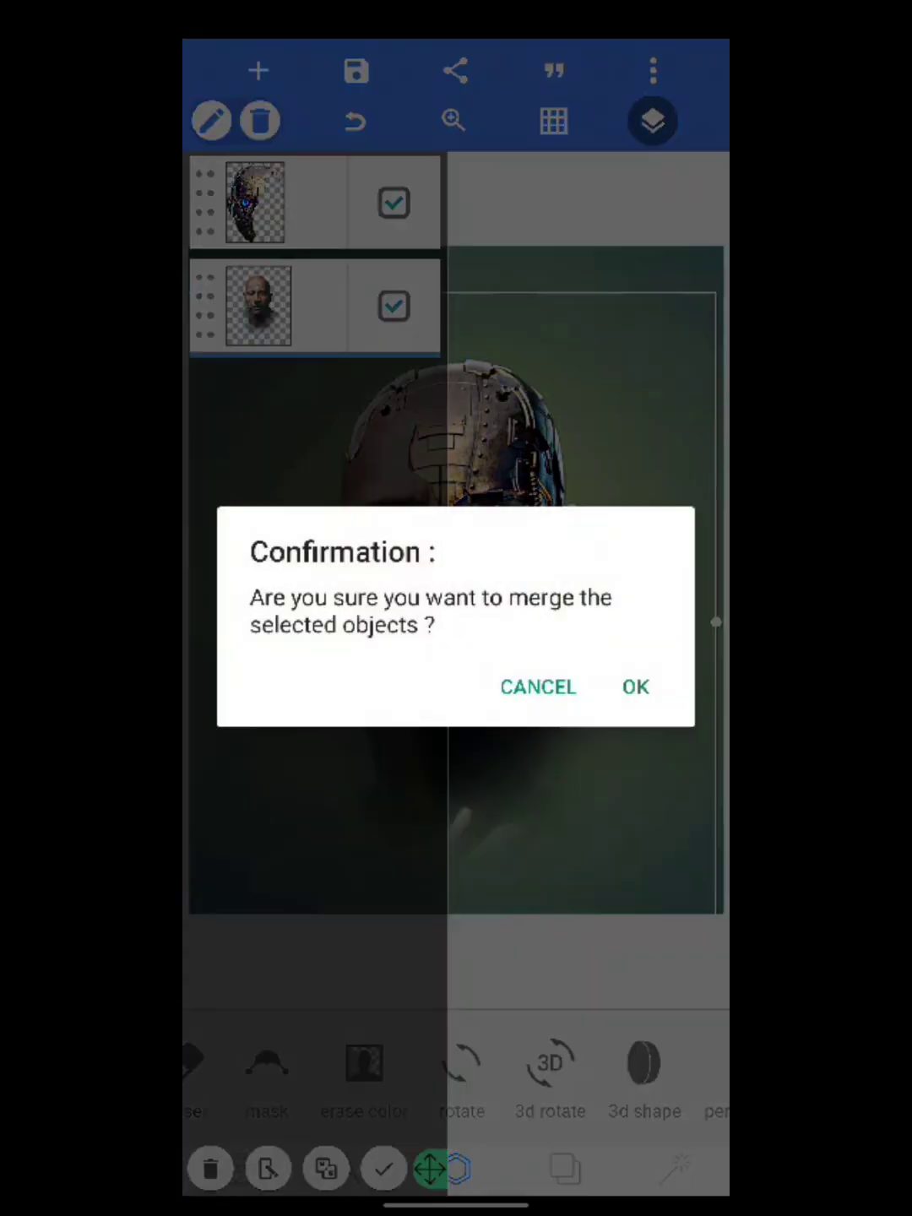
pyautogui.click(635, 686)
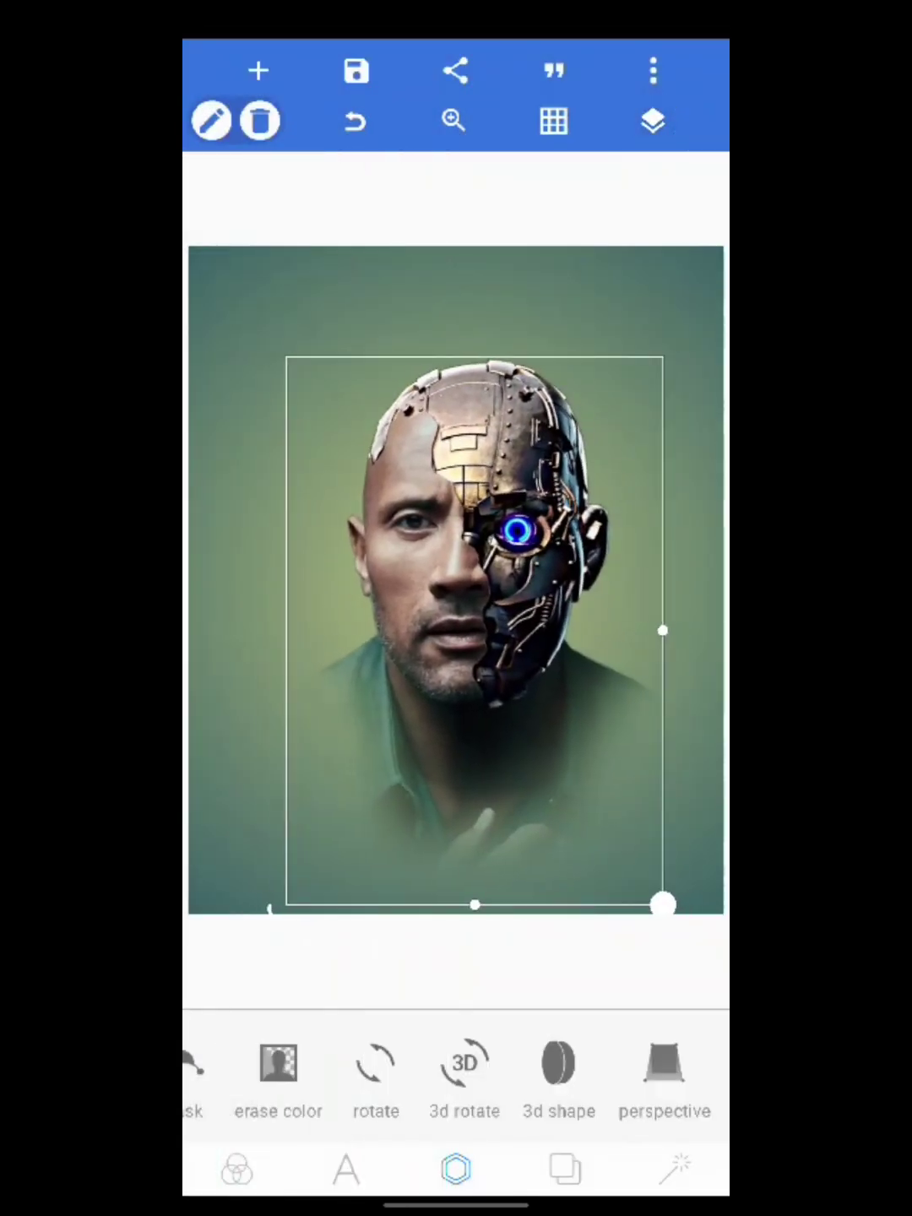
# Step: Shift the merged cyborg face slightly left and deselect it
pyautogui.moveTo(474, 618); pyautogui.dragTo(466, 617)
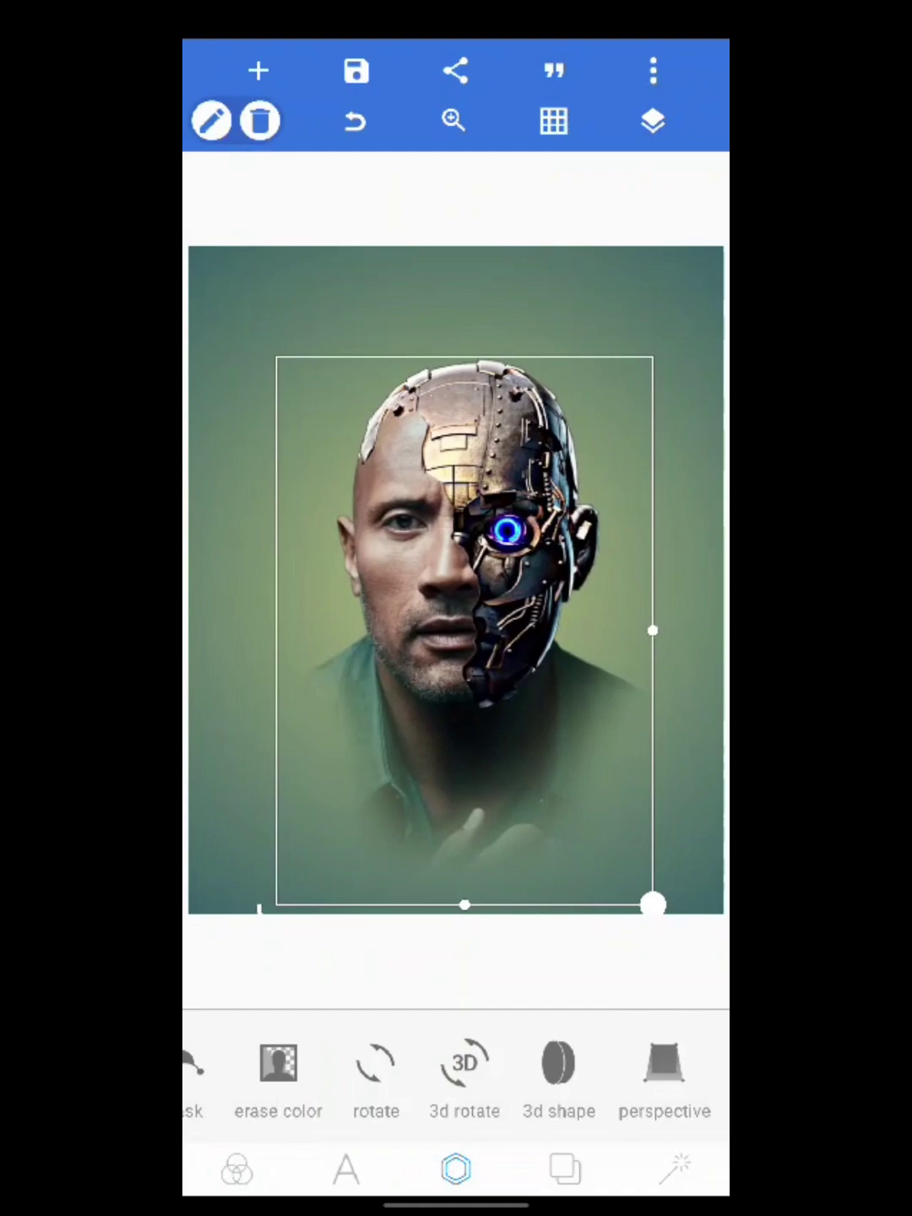
pyautogui.press('Escape')
pyautogui.click(259, 70)
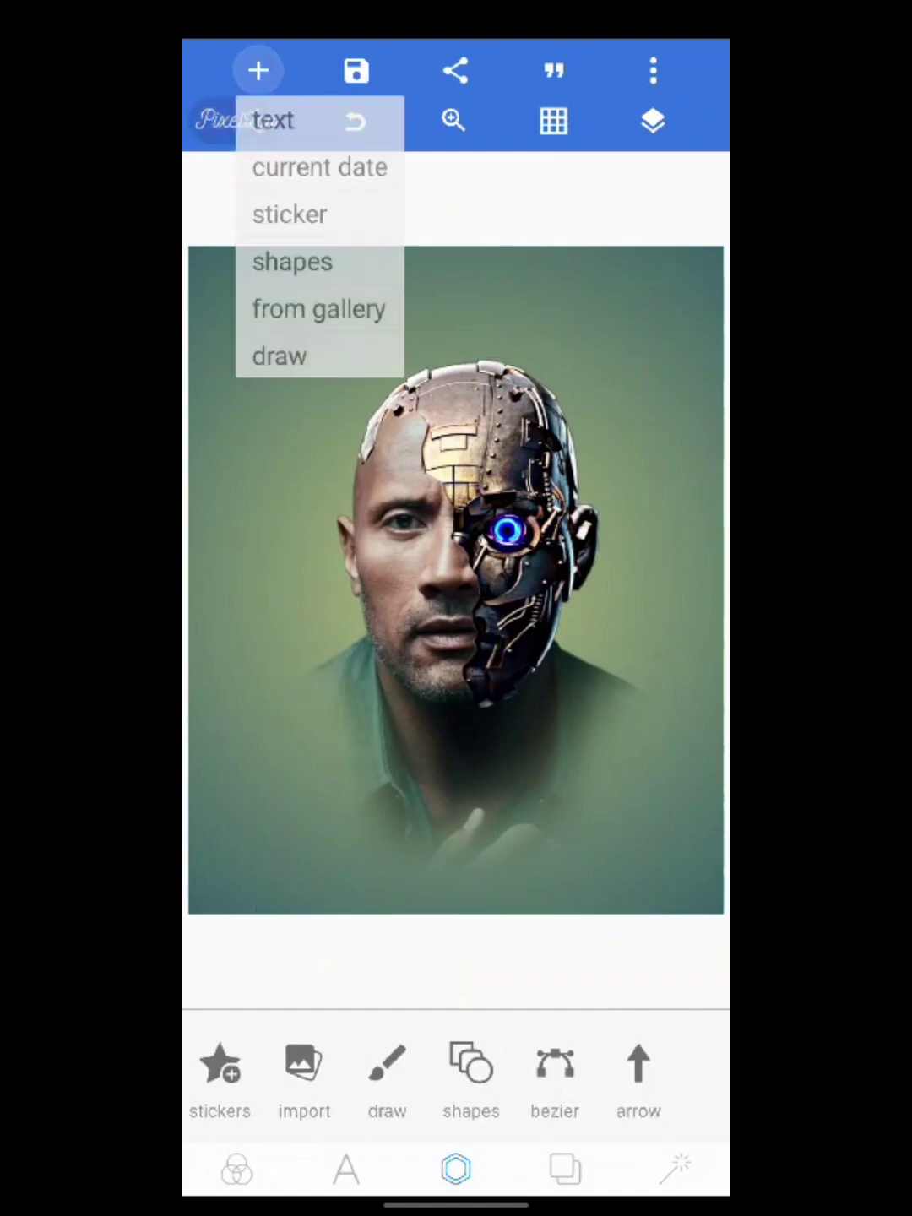
pyautogui.press('Escape')
# Step: Add the jet battle scene image and stretch it to fill the canvas
pyautogui.click(303, 1072)
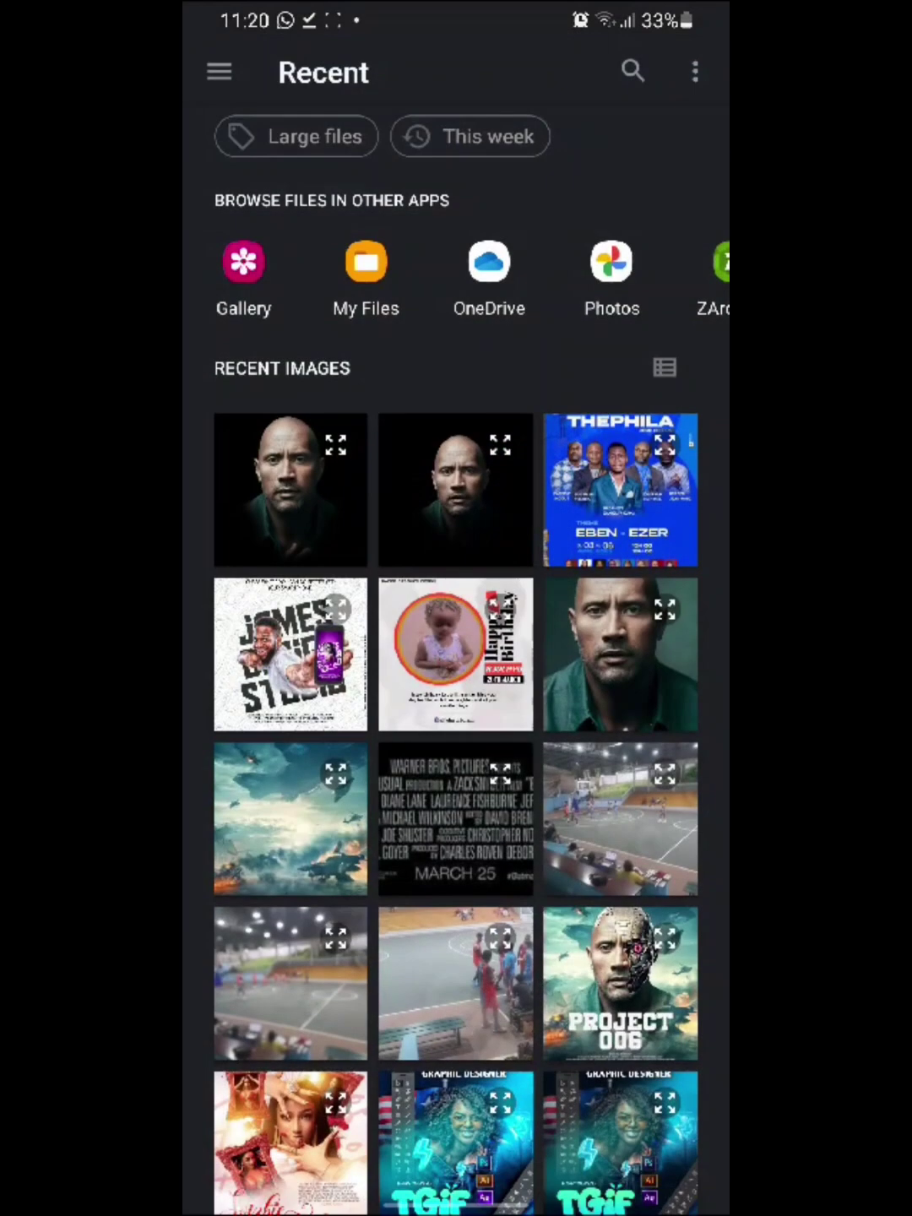
pyautogui.scroll(-2, 456, 664)
pyautogui.click(290, 670)
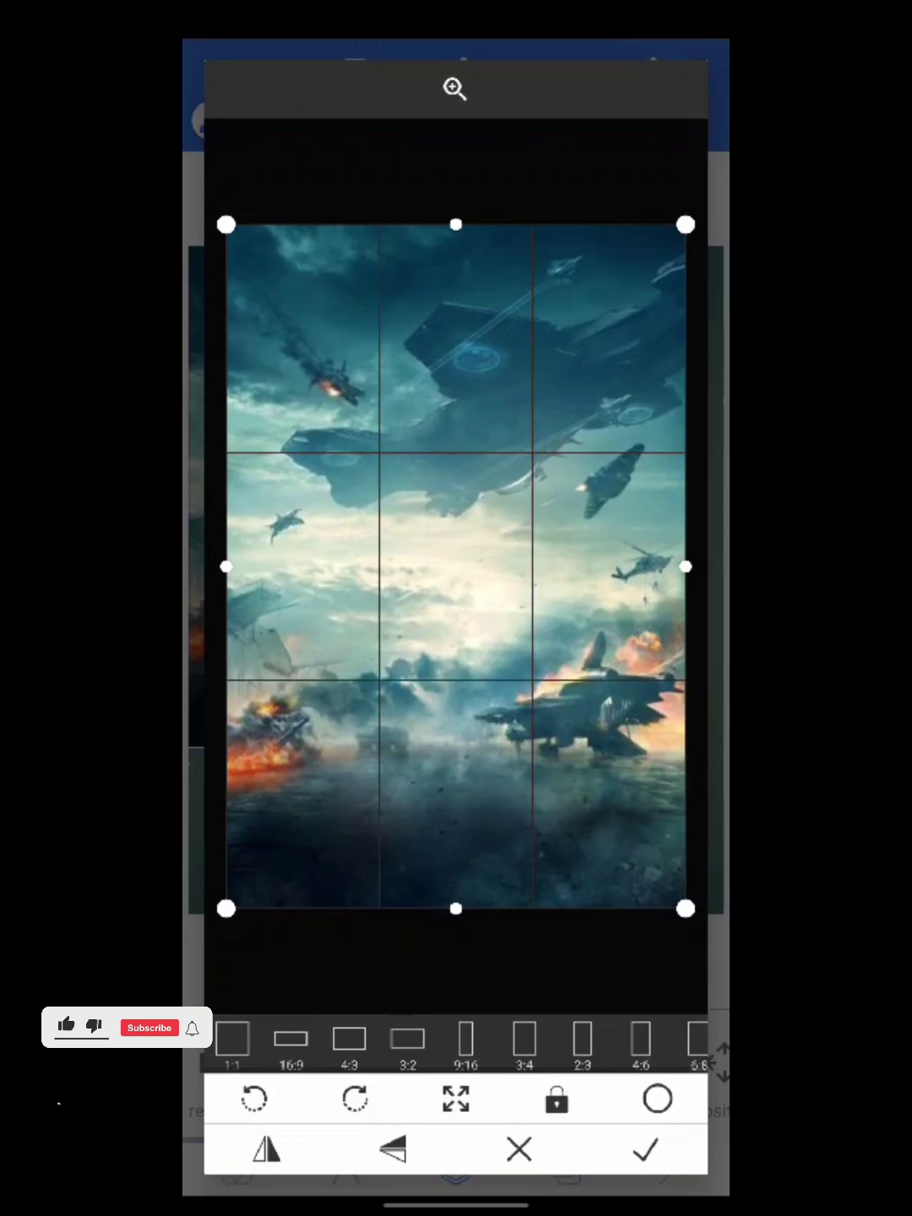
pyautogui.click(645, 1149)
pyautogui.moveTo(523, 746)
pyautogui.mouseDown()
pyautogui.moveTo(670, 914)
pyautogui.moveTo(590, 842)
pyautogui.mouseUp()
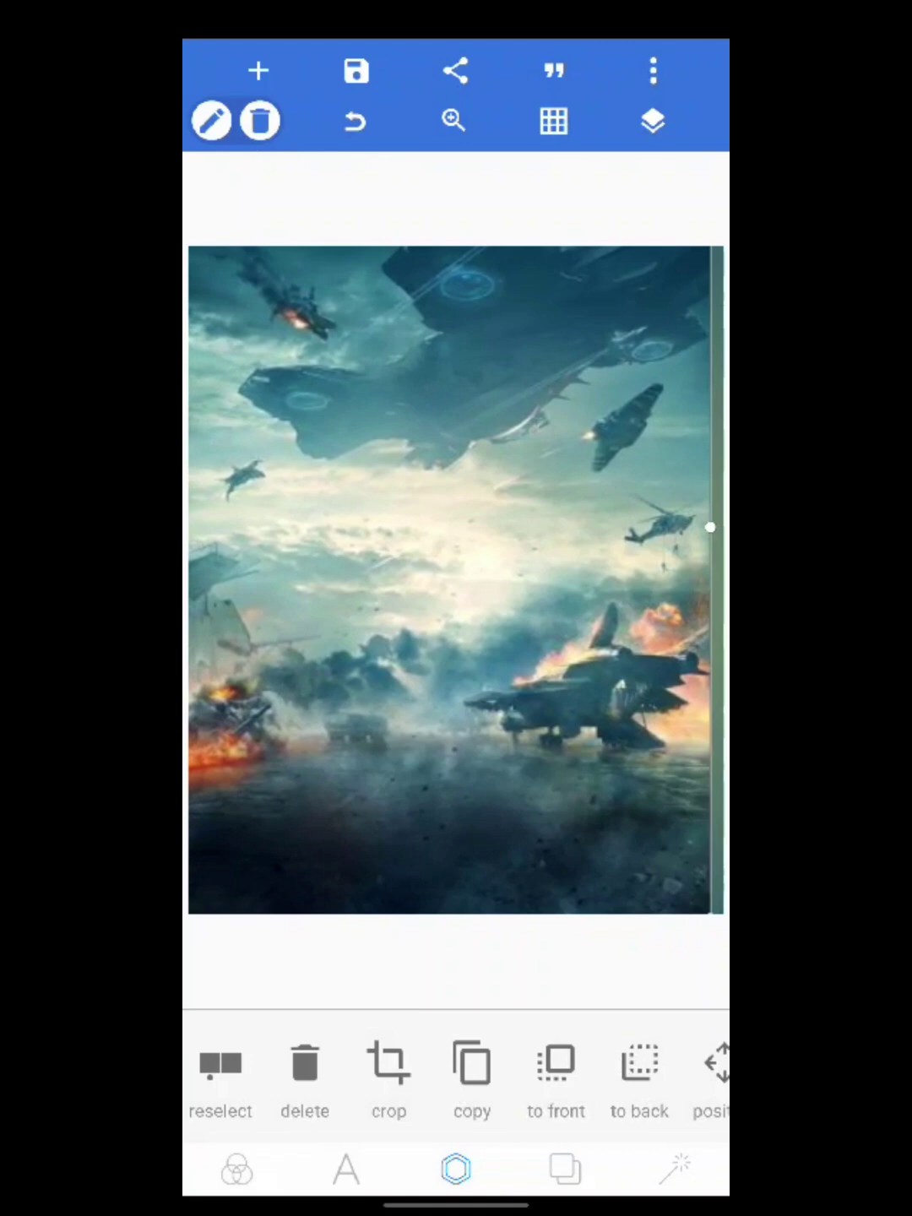
pyautogui.moveTo(590, 842); pyautogui.dragTo(723, 913)
# Step: Move the face layer above the battle background, then shrink and raise it
pyautogui.click(652, 121)
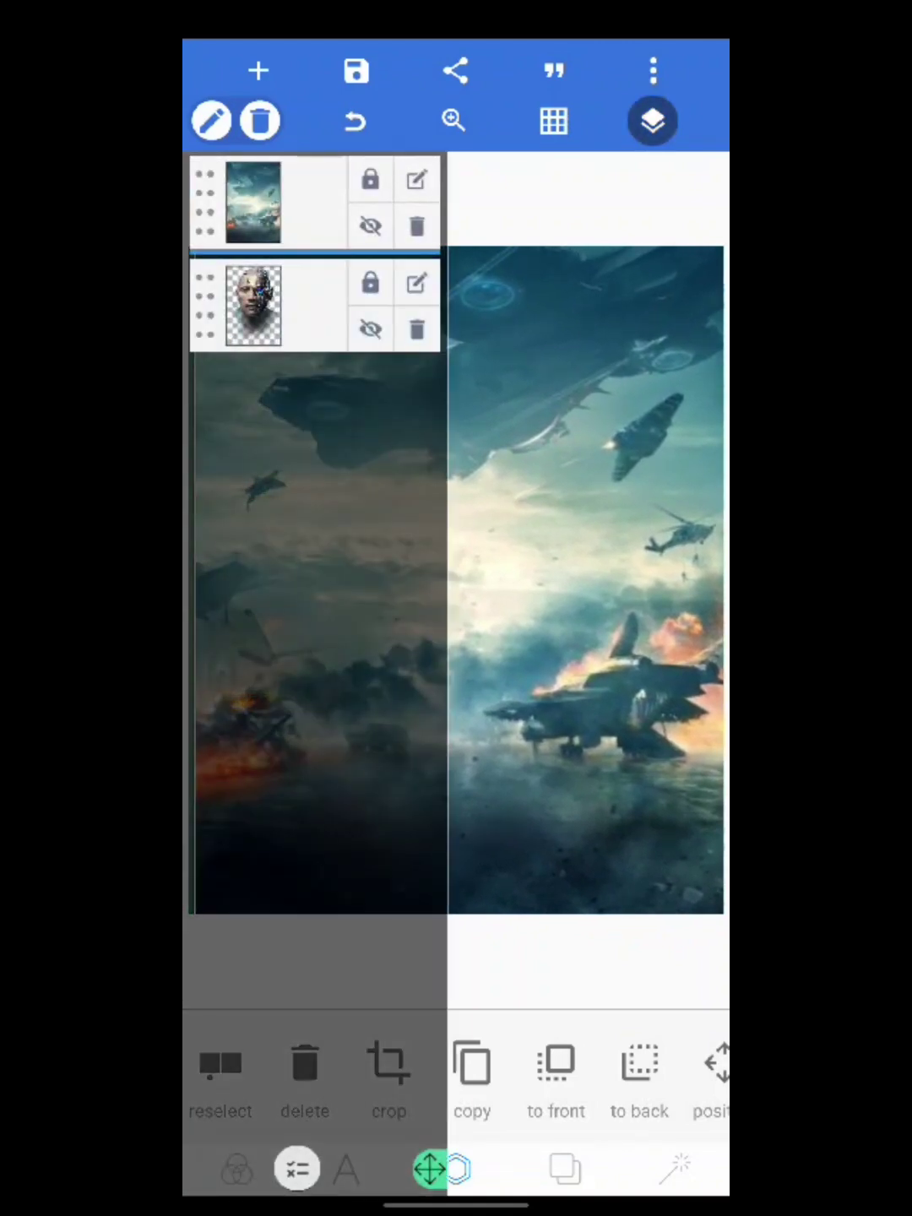
pyautogui.moveTo(204, 304); pyautogui.dragTo(204, 199)
pyautogui.click(653, 120)
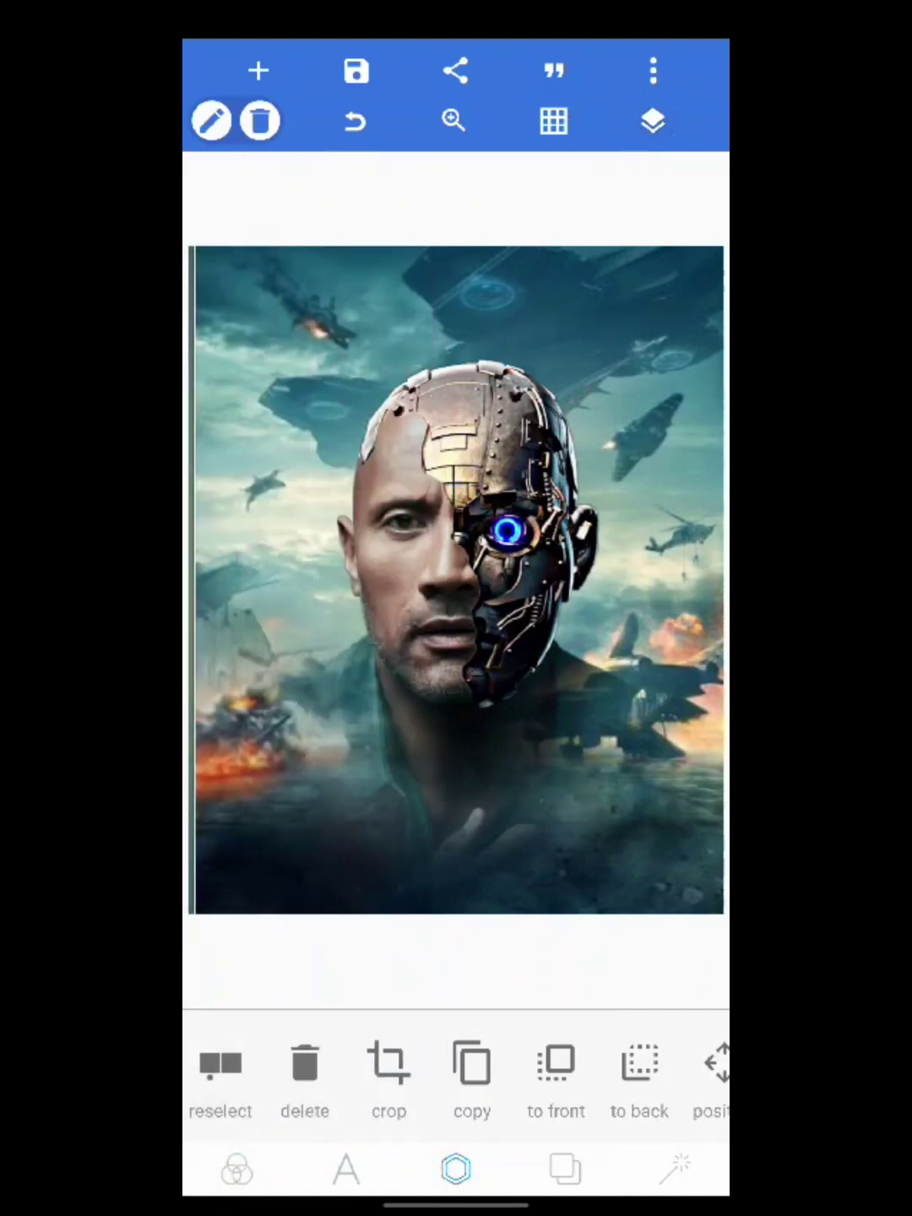
pyautogui.click(456, 569)
pyautogui.moveTo(660, 882); pyautogui.dragTo(650, 877)
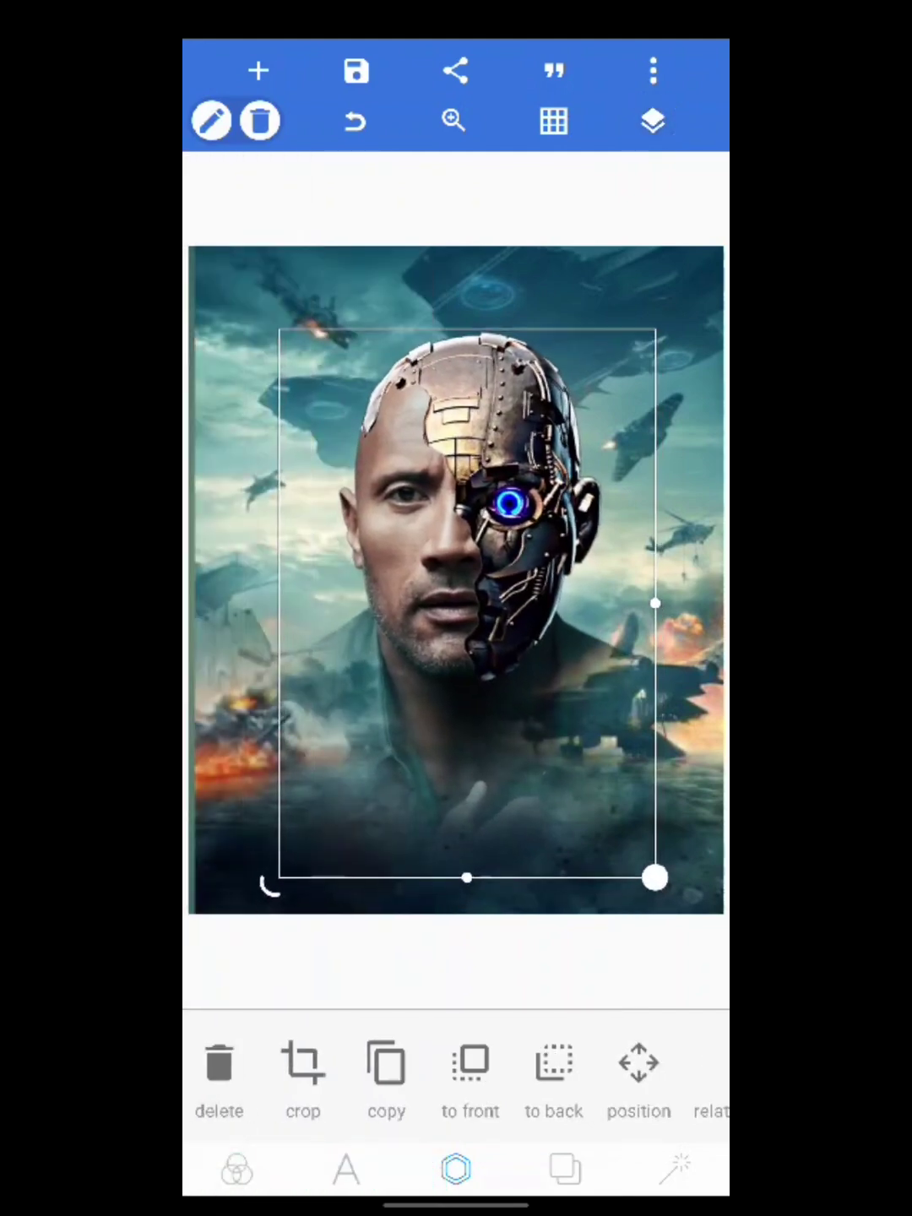
pyautogui.moveTo(462, 608); pyautogui.dragTo(458, 578)
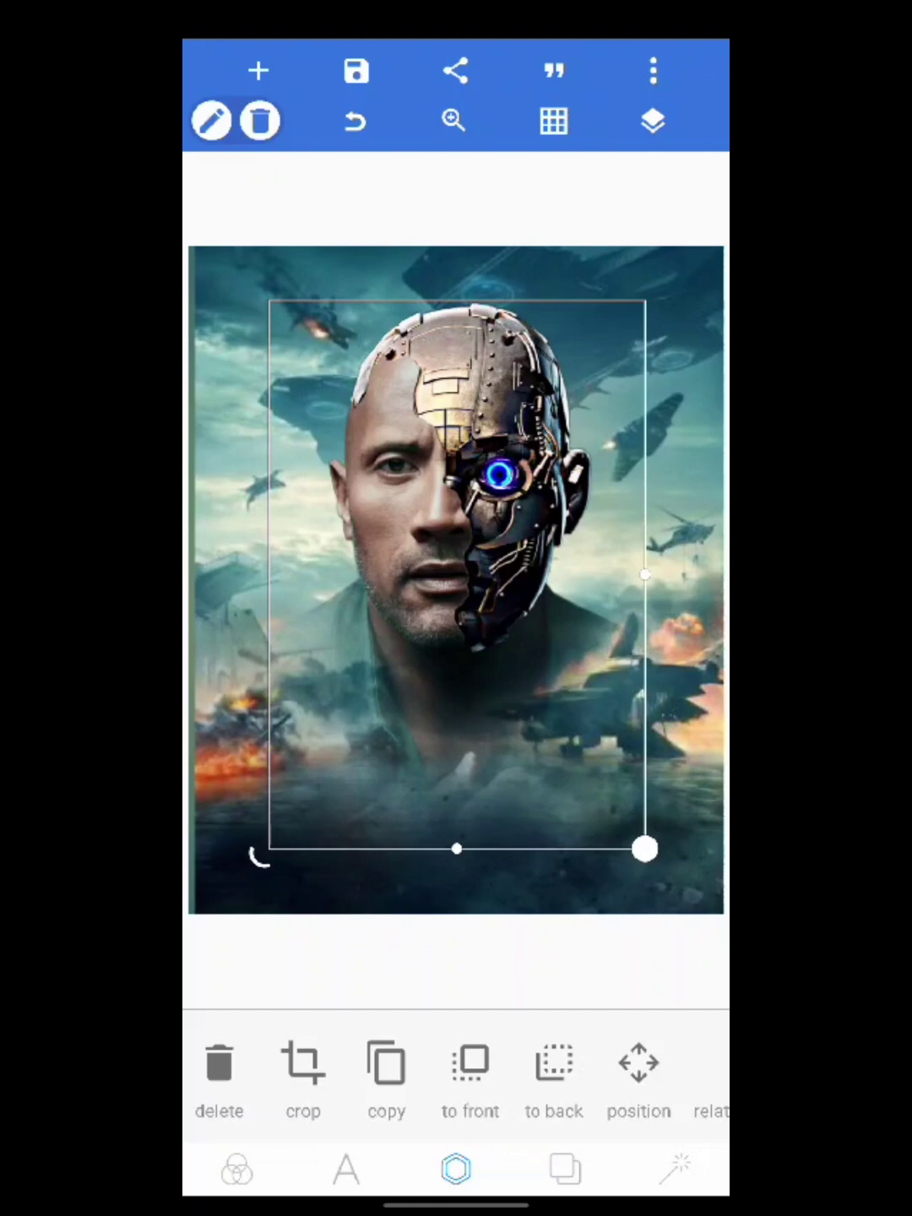
pyautogui.click(346, 1168)
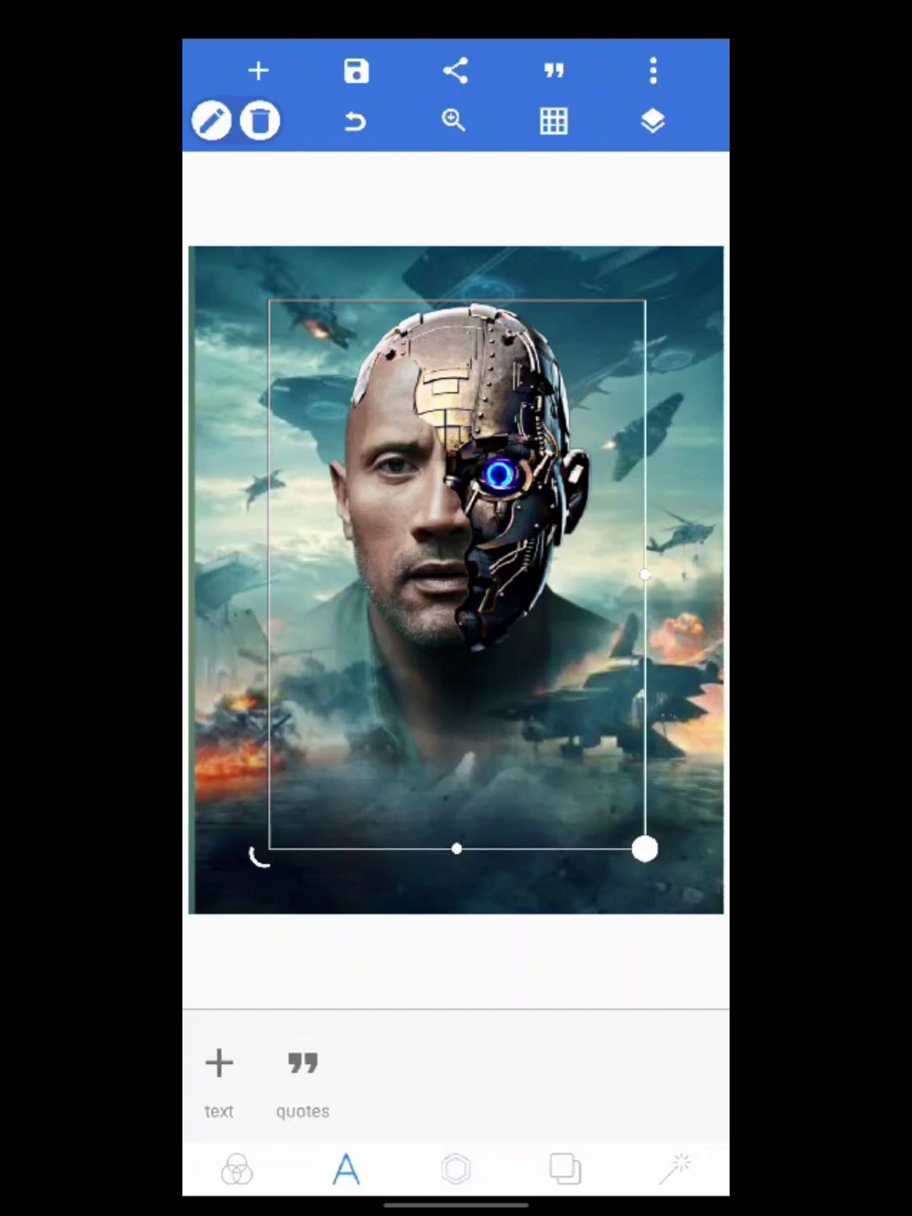
# Step: Add a 'new text' layer below the face and start importing a custom font from My Fonts
pyautogui.click(217, 1073)
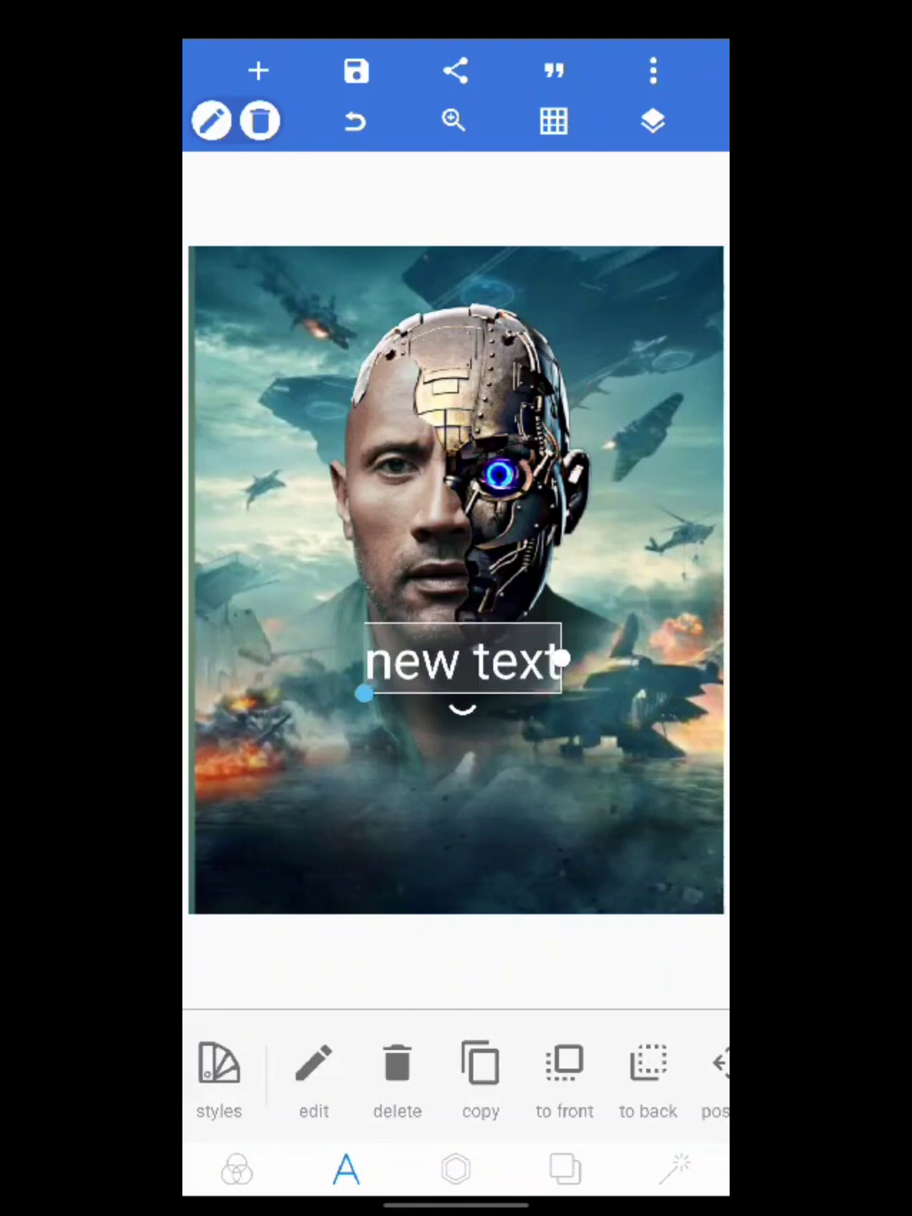
pyautogui.moveTo(462, 657)
pyautogui.mouseDown()
pyautogui.moveTo(435, 689)
pyautogui.moveTo(435, 681)
pyautogui.mouseUp()
pyautogui.moveTo(646, 1073)
pyautogui.mouseDown()
pyautogui.moveTo(285, 1073)
pyautogui.moveTo(570, 1073)
pyautogui.mouseUp()
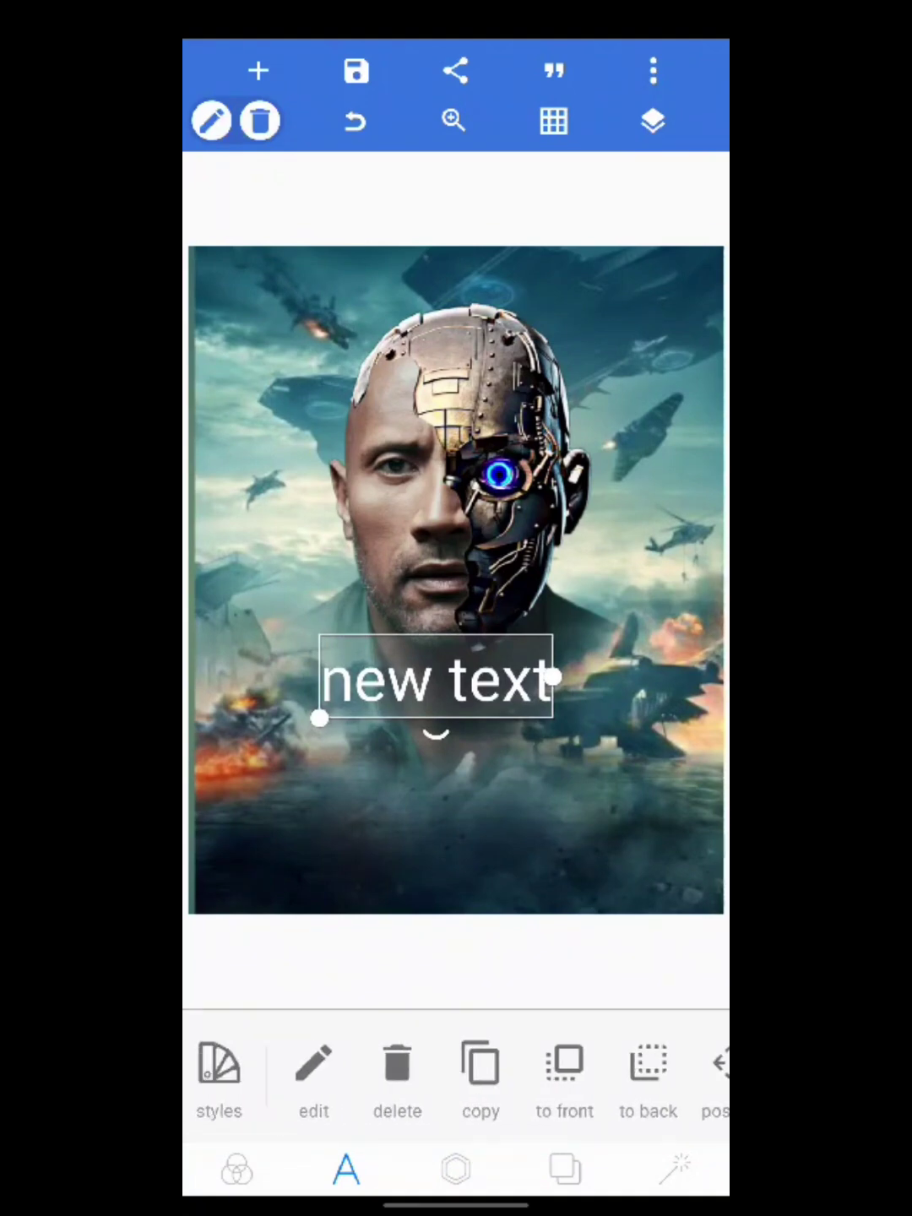
pyautogui.moveTo(570, 1072); pyautogui.dragTo(328, 1074)
pyautogui.moveTo(618, 1073)
pyautogui.mouseDown()
pyautogui.moveTo(300, 1073)
pyautogui.moveTo(336, 1074)
pyautogui.mouseUp()
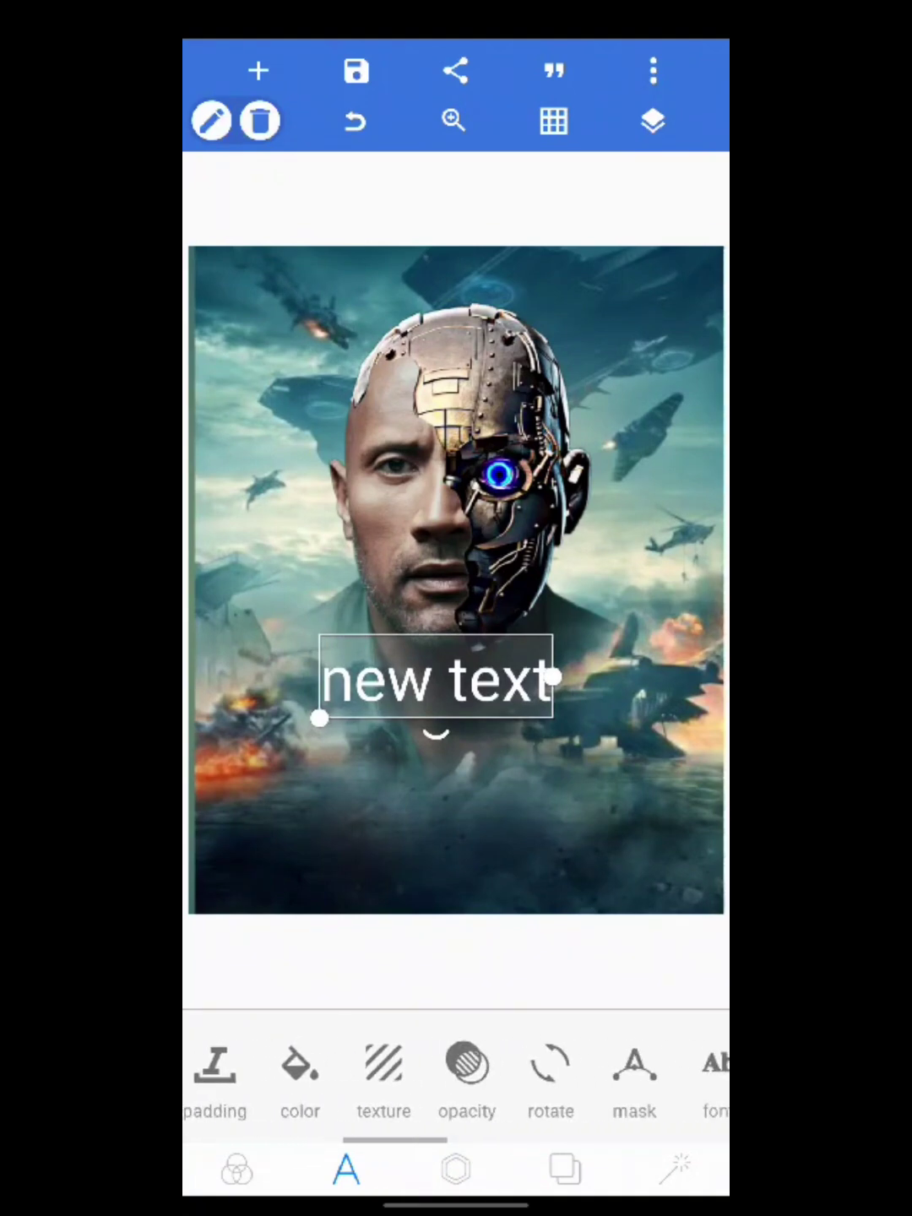
pyautogui.moveTo(570, 1073); pyautogui.dragTo(362, 1074)
pyautogui.click(510, 1062)
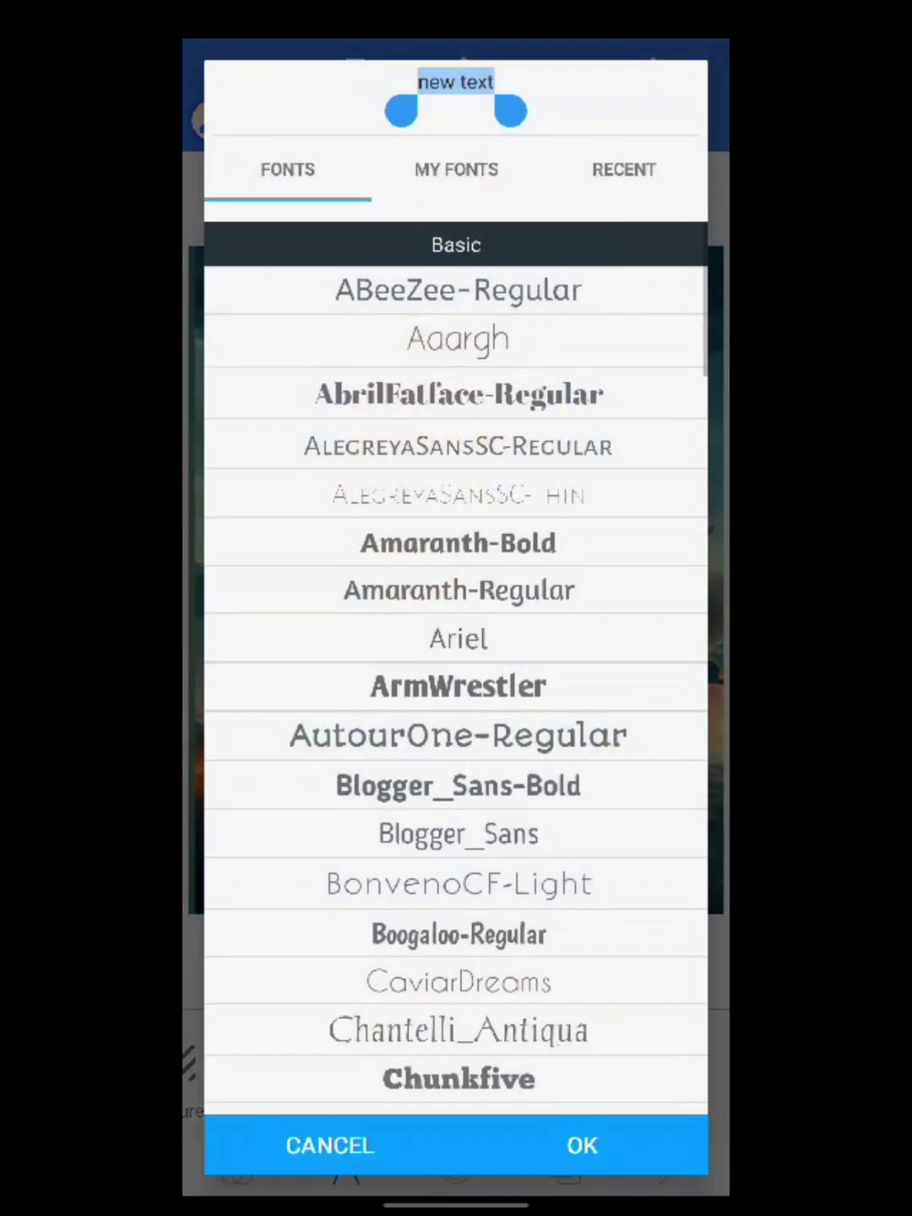
pyautogui.click(624, 169)
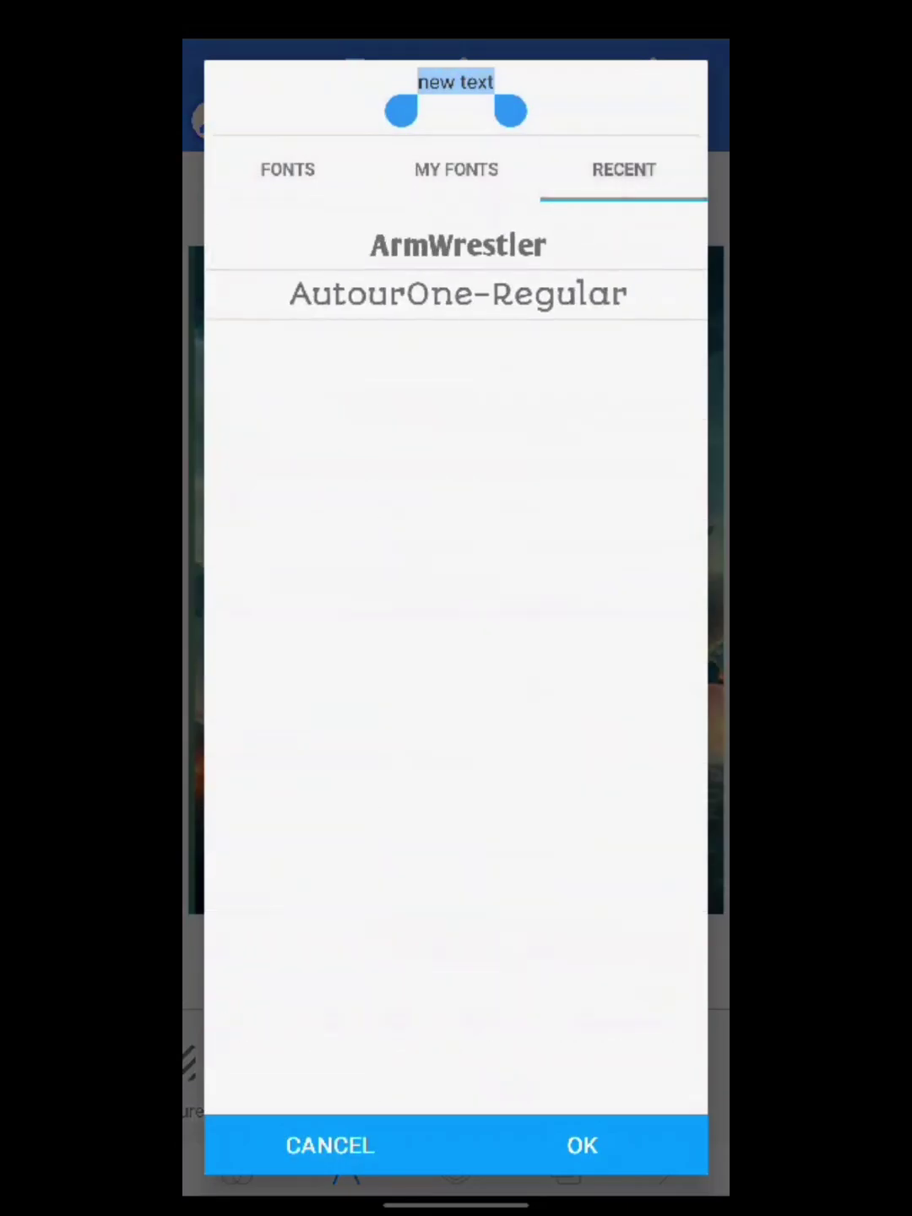
pyautogui.click(456, 169)
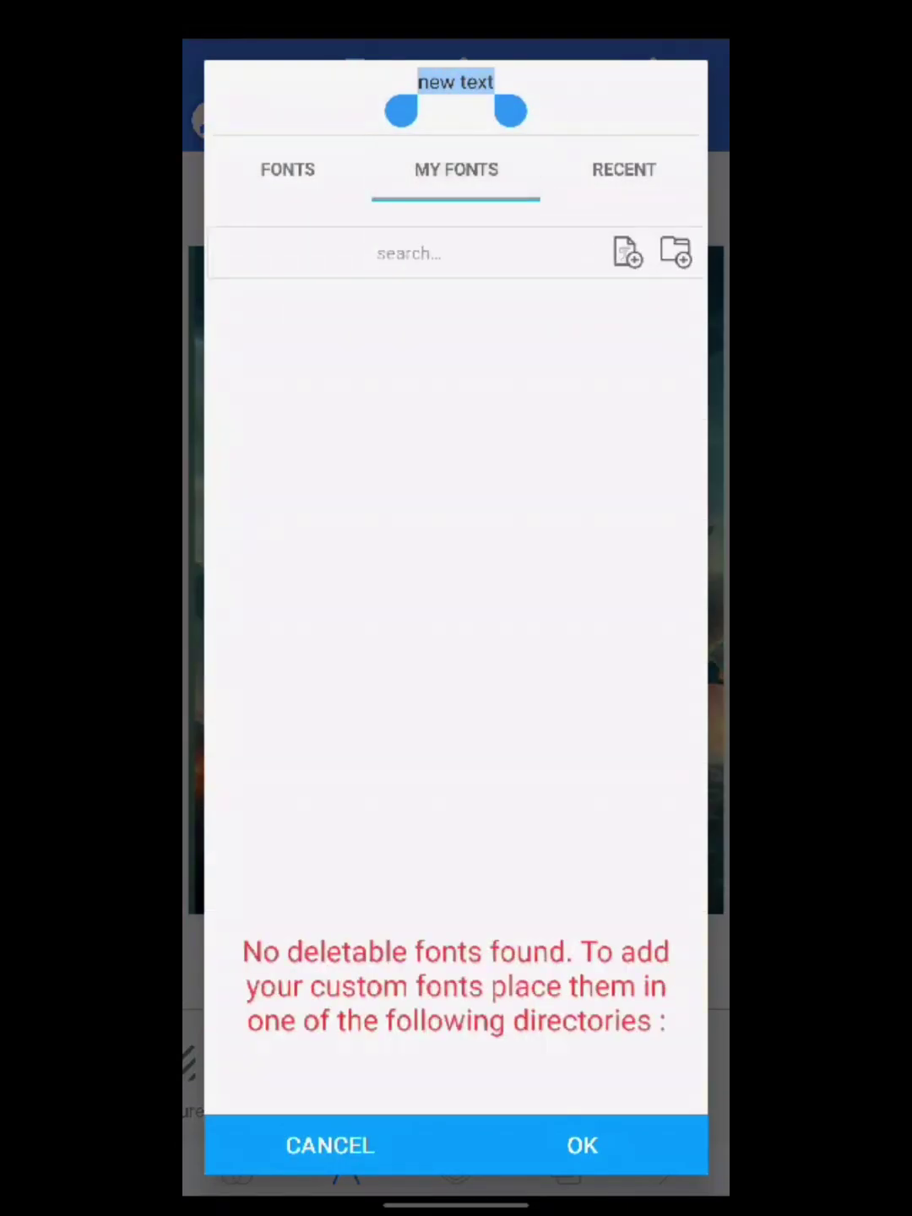
pyautogui.click(627, 252)
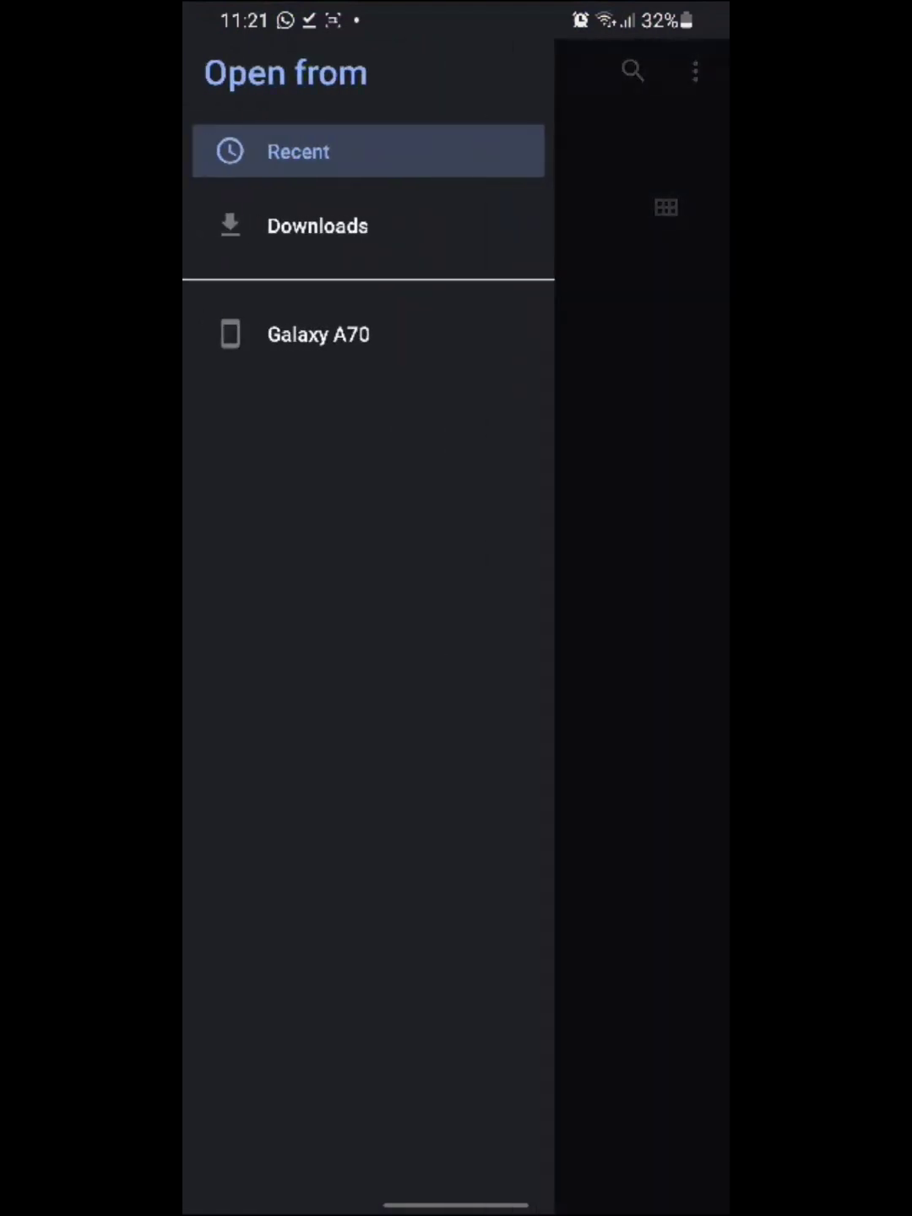
# Step: Browse the phone's main storage and com.qisi.sdk.file folder for the BravoTeam font
pyautogui.click(320, 334)
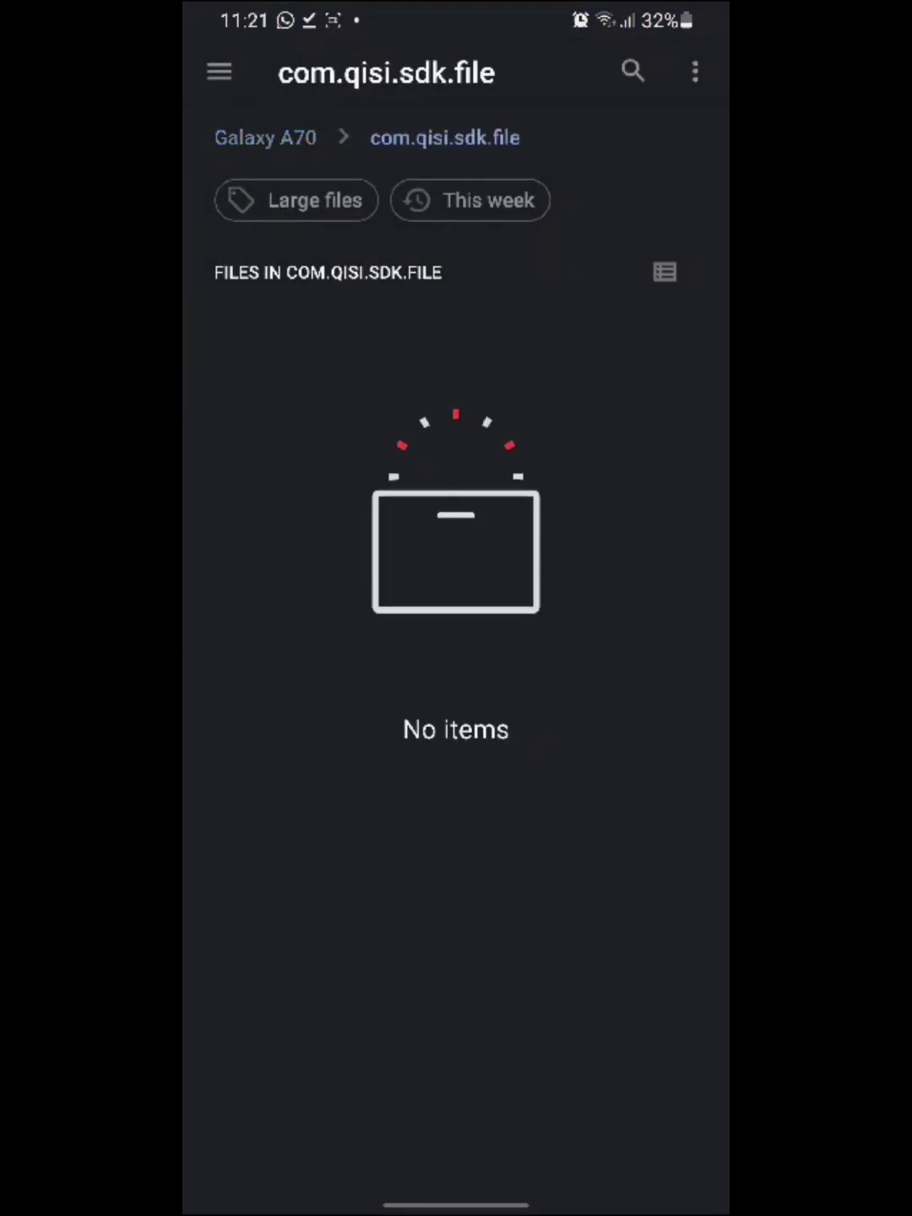
pyautogui.click(265, 136)
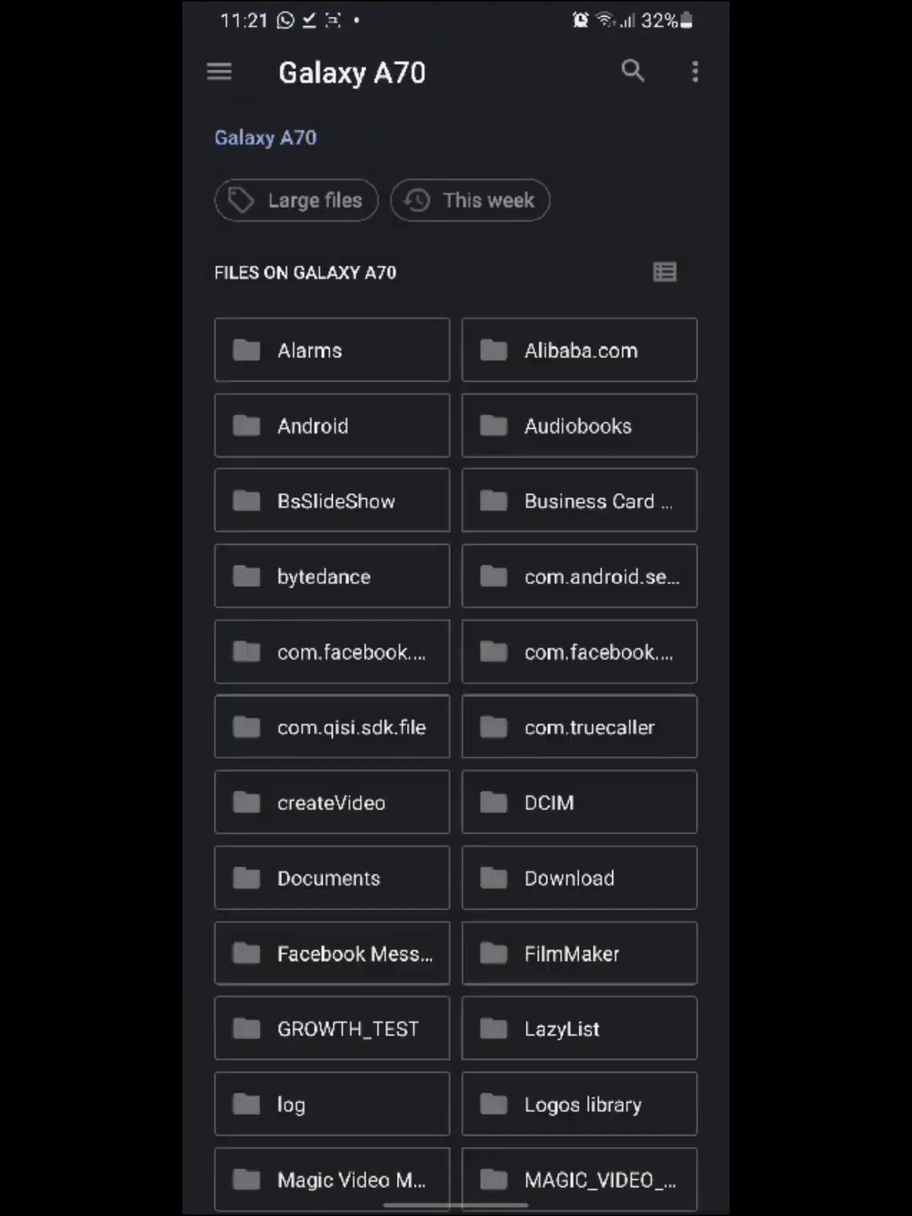
pyautogui.click(333, 726)
pyautogui.click(265, 137)
pyautogui.scroll(-2, 456, 664)
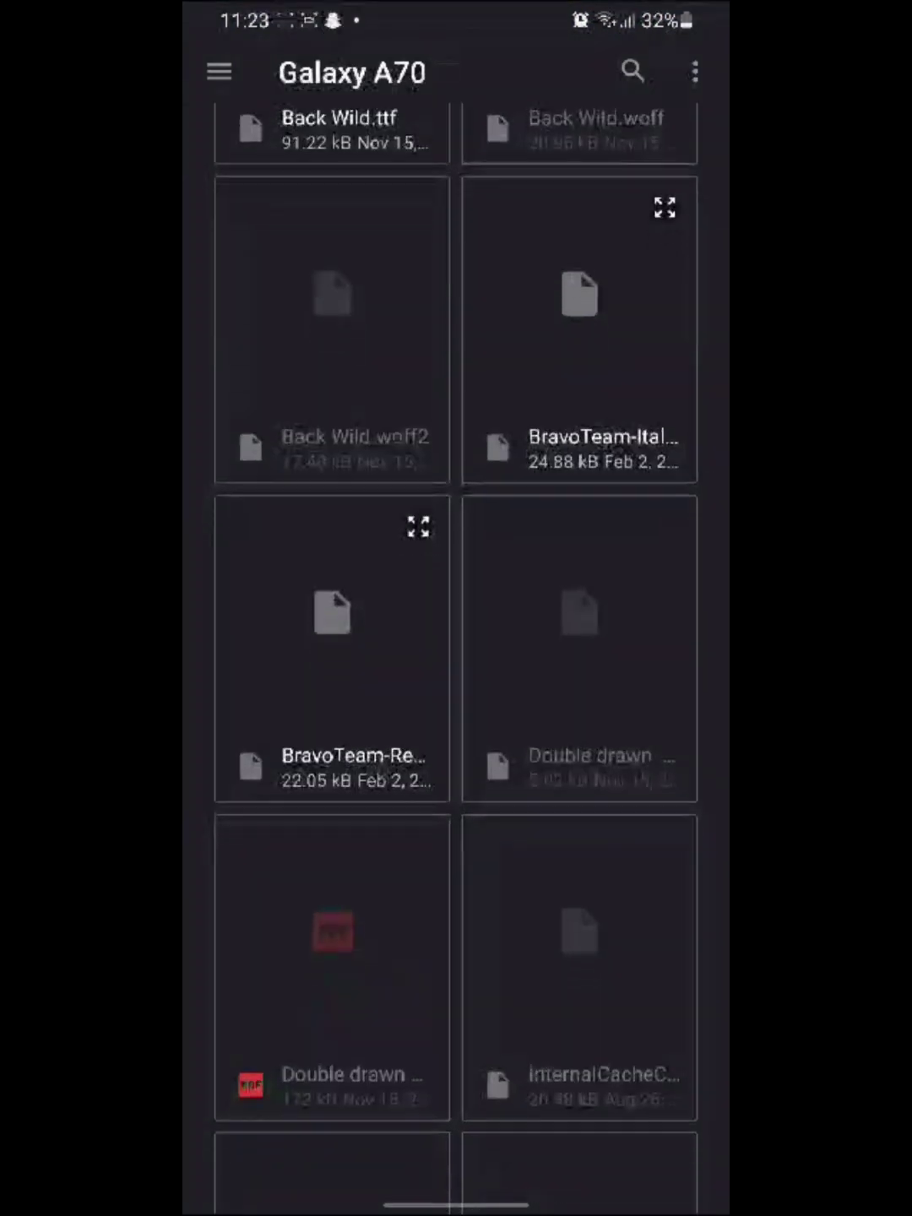
pyautogui.scroll(2, 456, 665)
pyautogui.scroll(2, 457, 665)
pyautogui.scroll(-3, 456, 665)
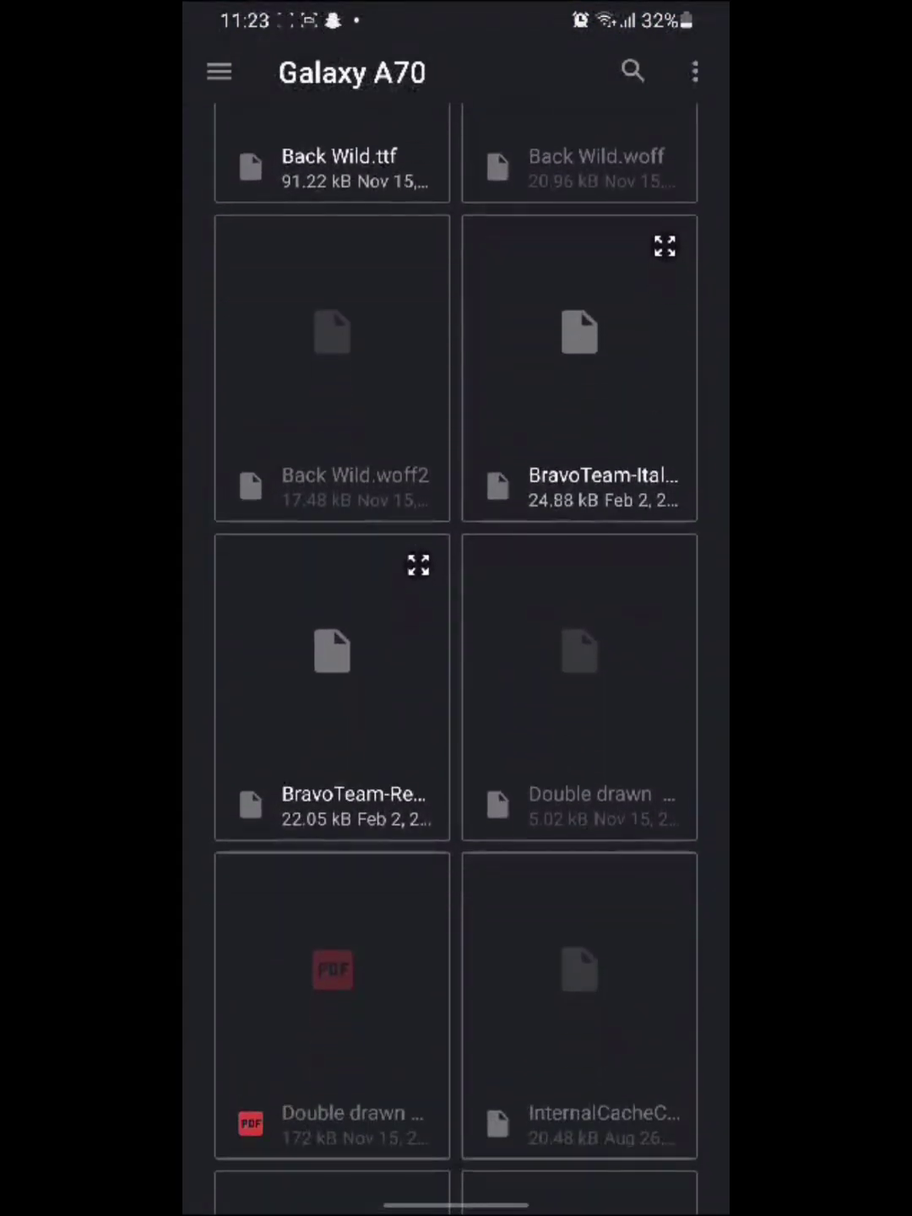
pyautogui.scroll(-2, 456, 666)
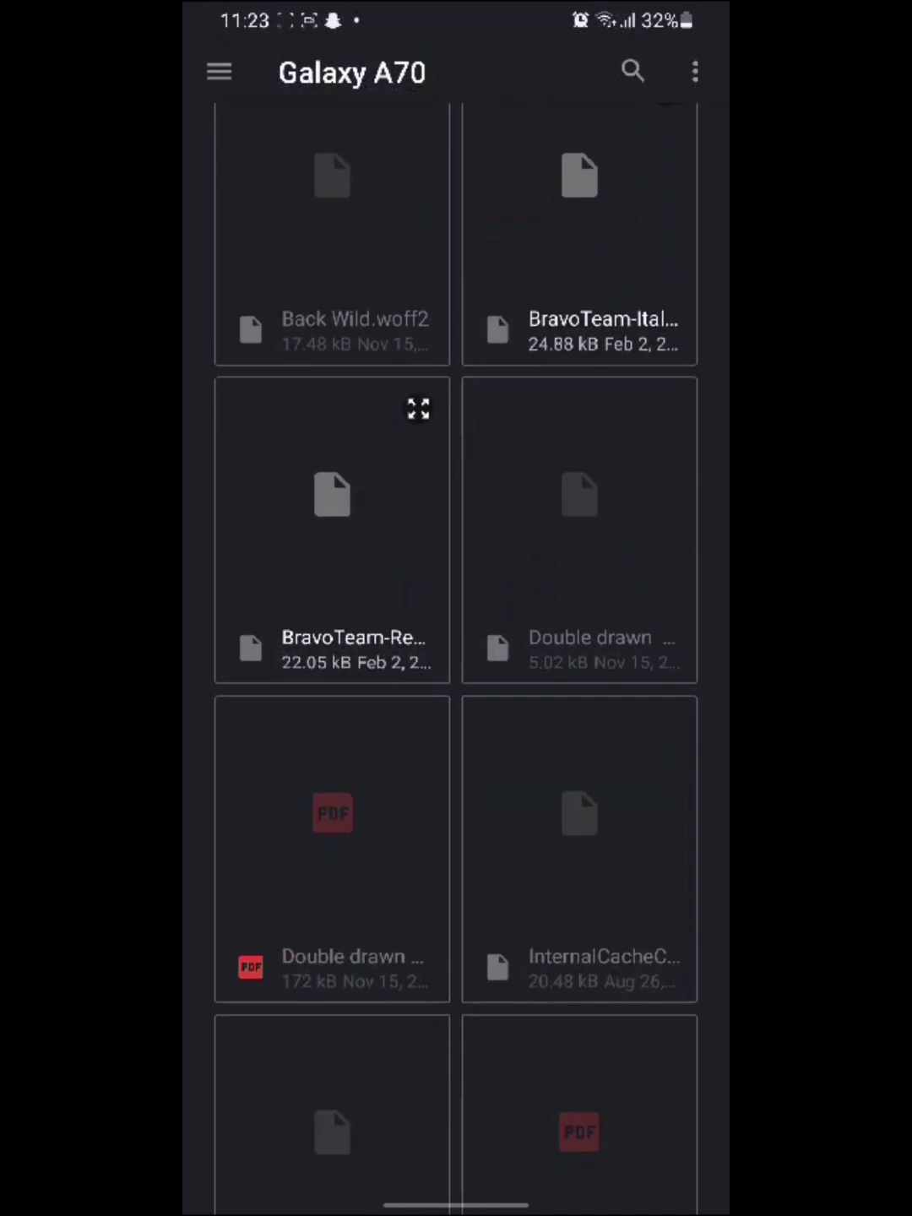
pyautogui.scroll(1, 457, 664)
# Step: Apply the BravoTeam Regular font to the placeholder text
pyautogui.click(333, 576)
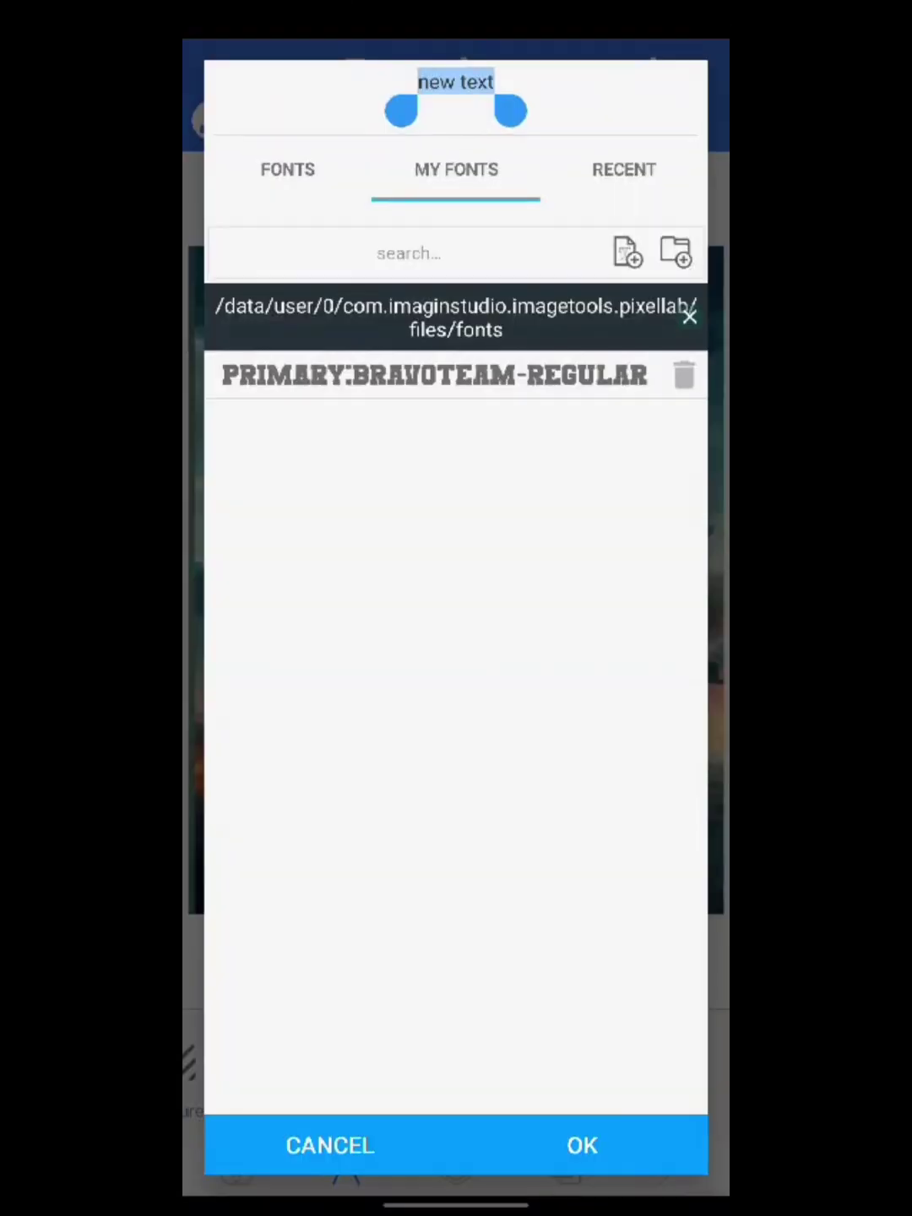
pyautogui.click(435, 374)
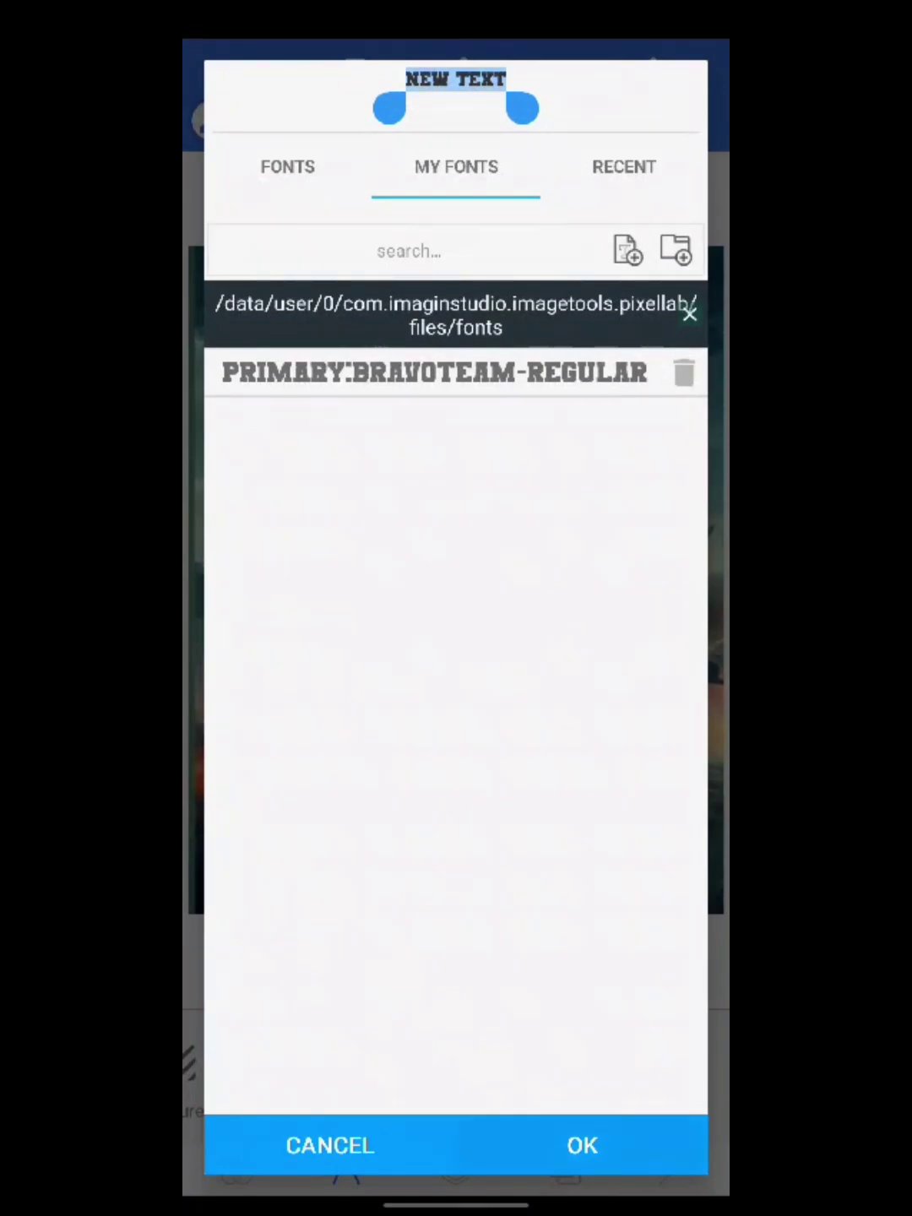
pyautogui.click(583, 1145)
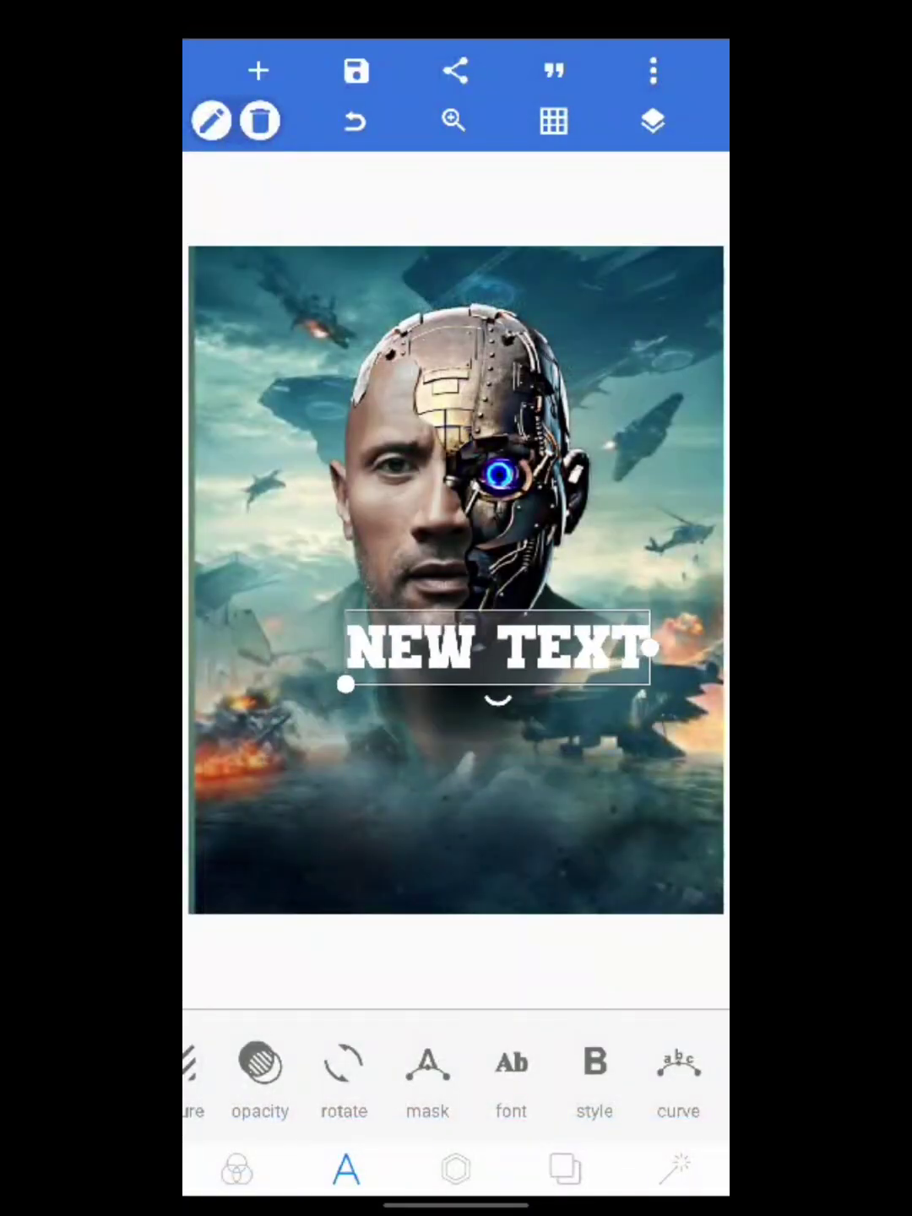
# Step: Enlarge the title text and move it lower on the poster
pyautogui.moveTo(471, 672); pyautogui.dragTo(512, 646)
pyautogui.moveTo(360, 659); pyautogui.dragTo(271, 682)
pyautogui.moveTo(467, 635); pyautogui.dragTo(482, 719)
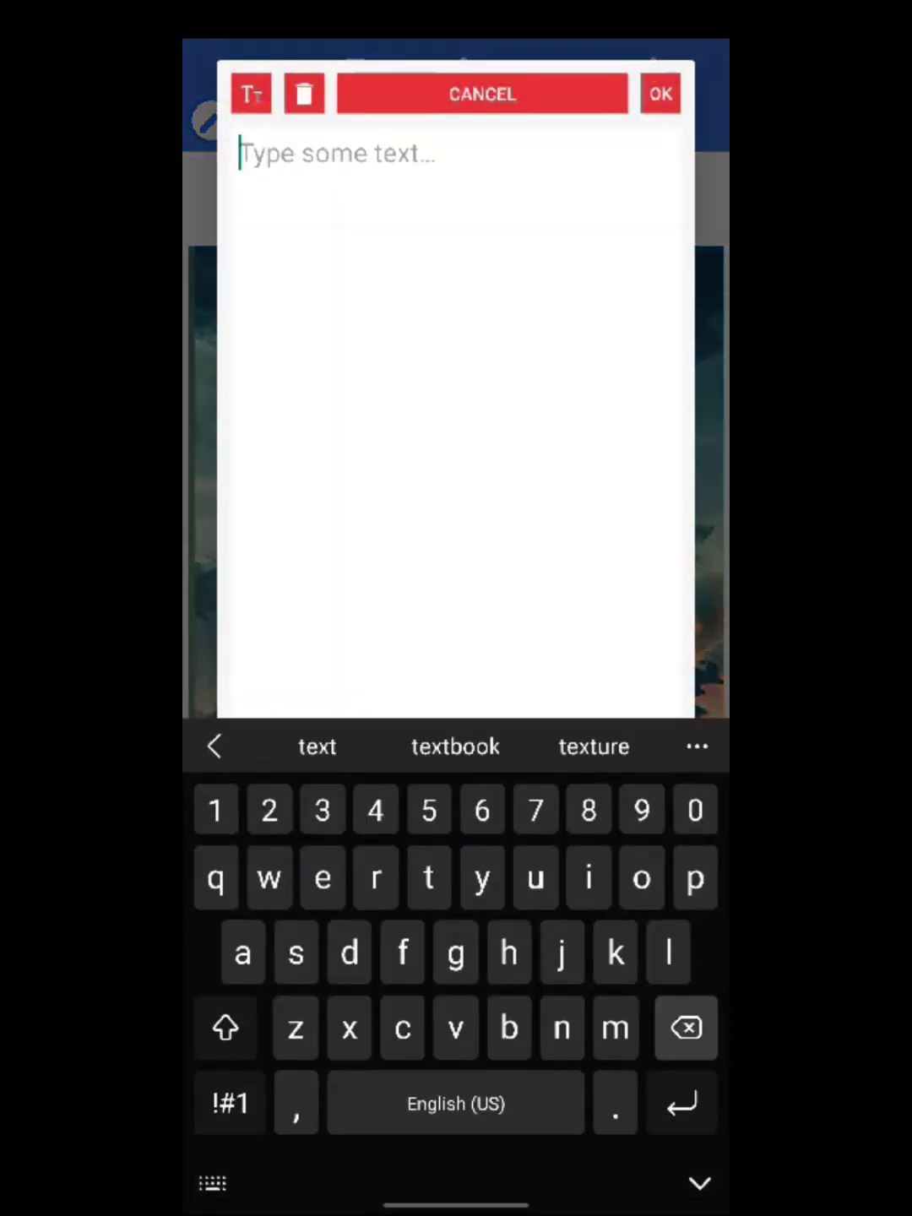
pyautogui.write('P')
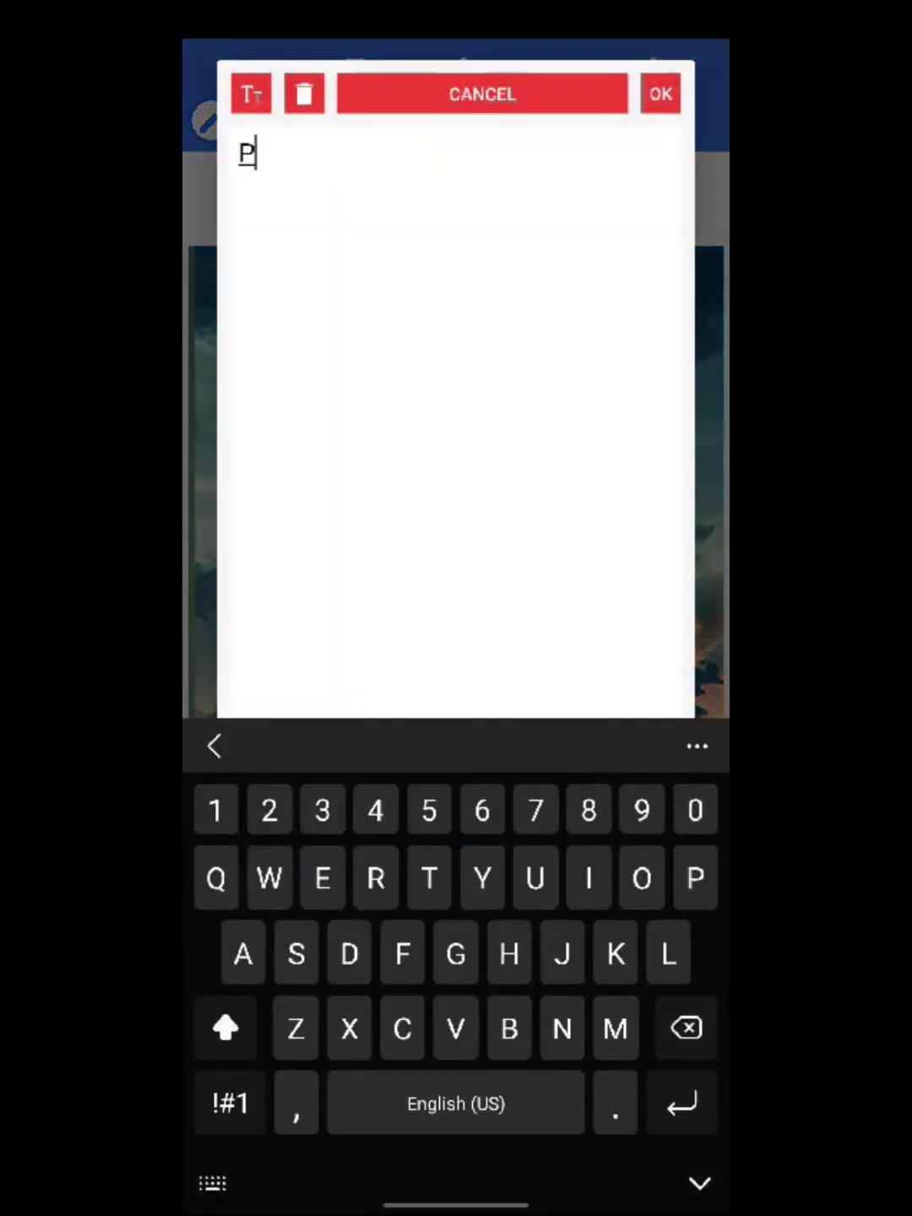
pyautogui.write('ROJ')
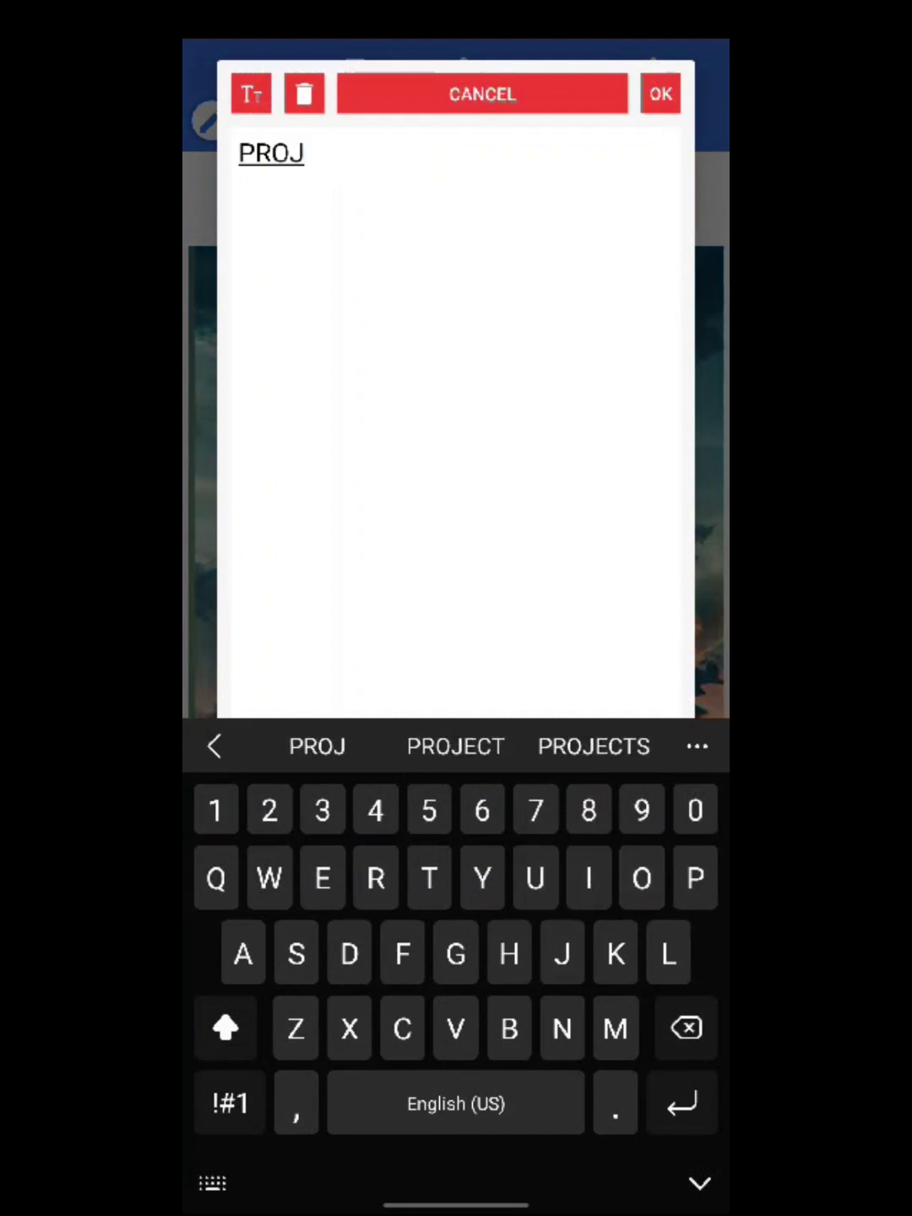
pyautogui.write('JECT 00')
# Step: Enter 'PROJECT 006' as the title text and confirm it
pyautogui.click(455, 745)
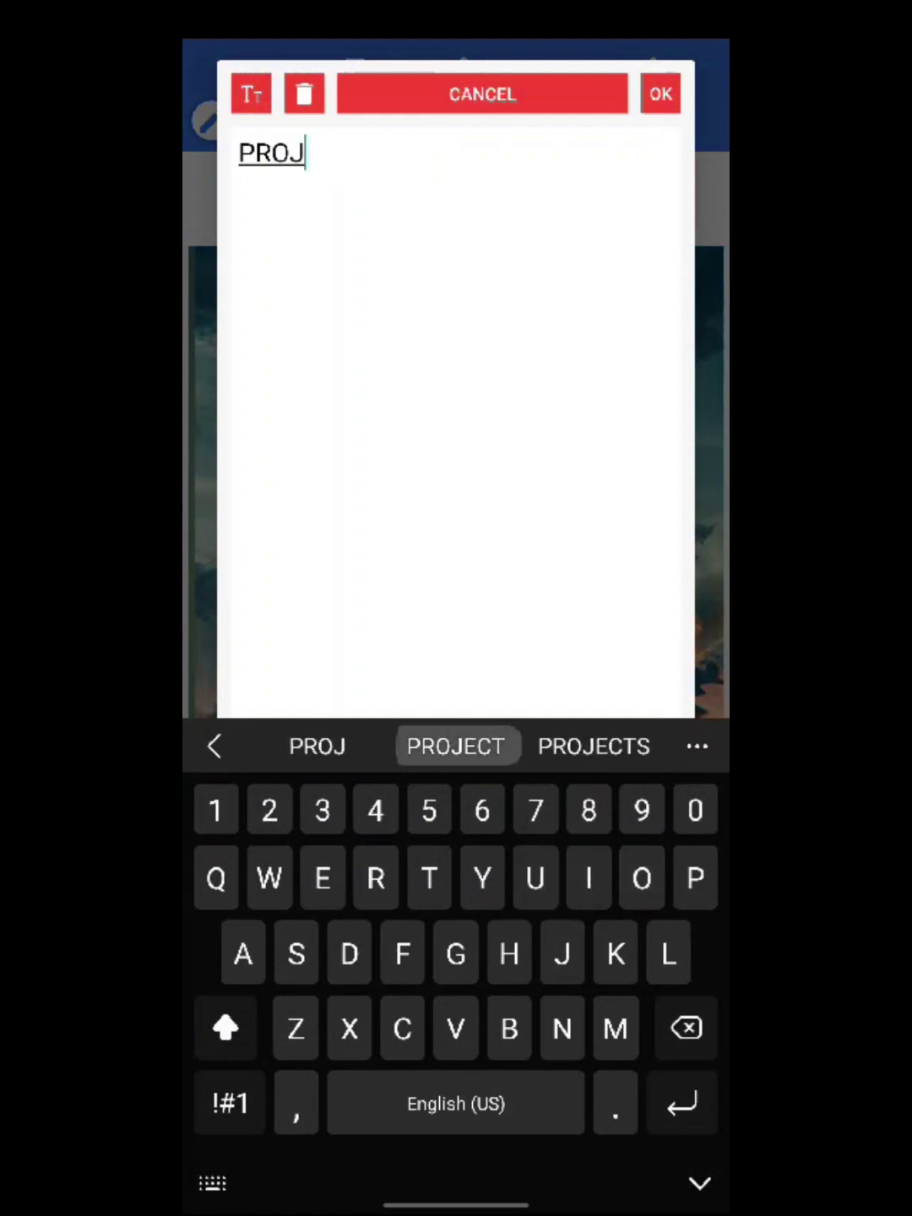
pyautogui.write('6')
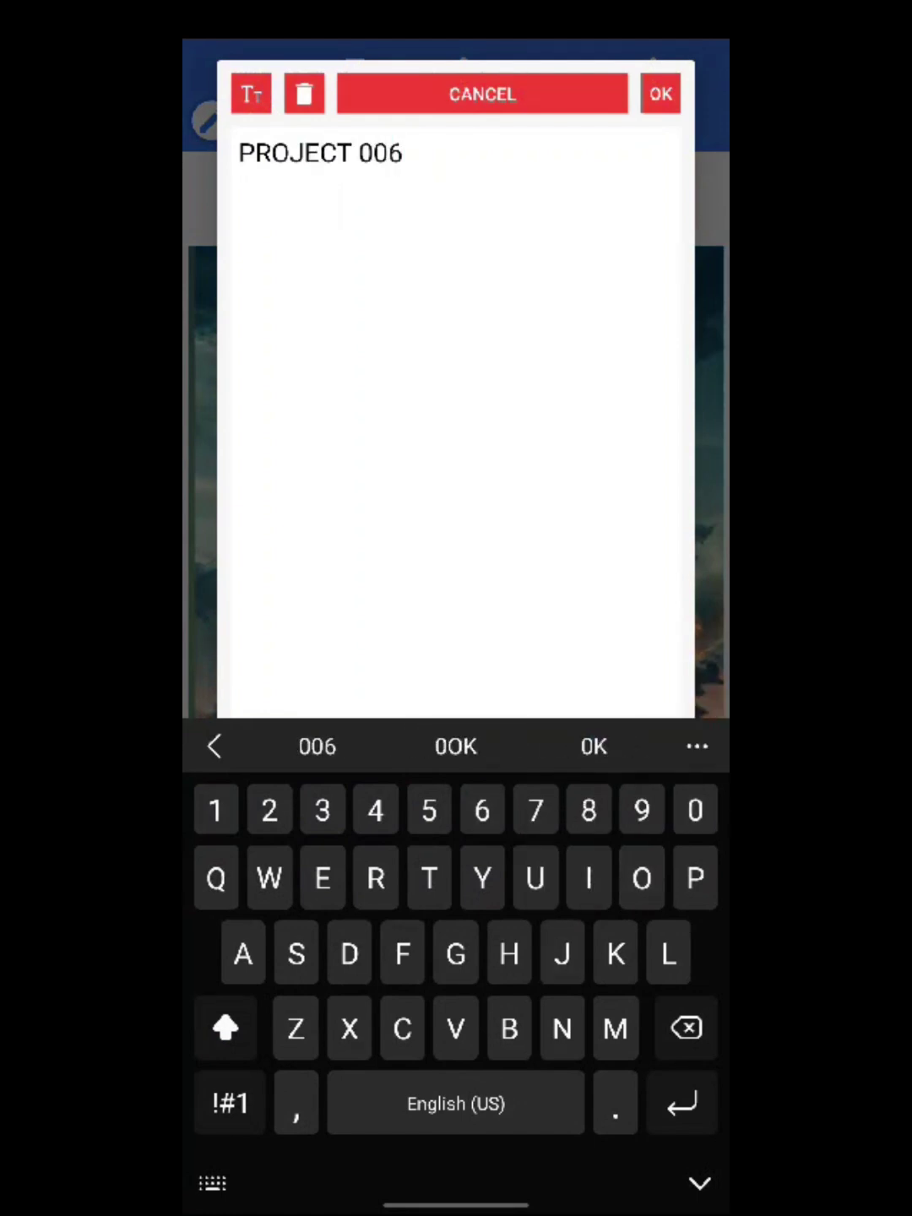
pyautogui.click(660, 93)
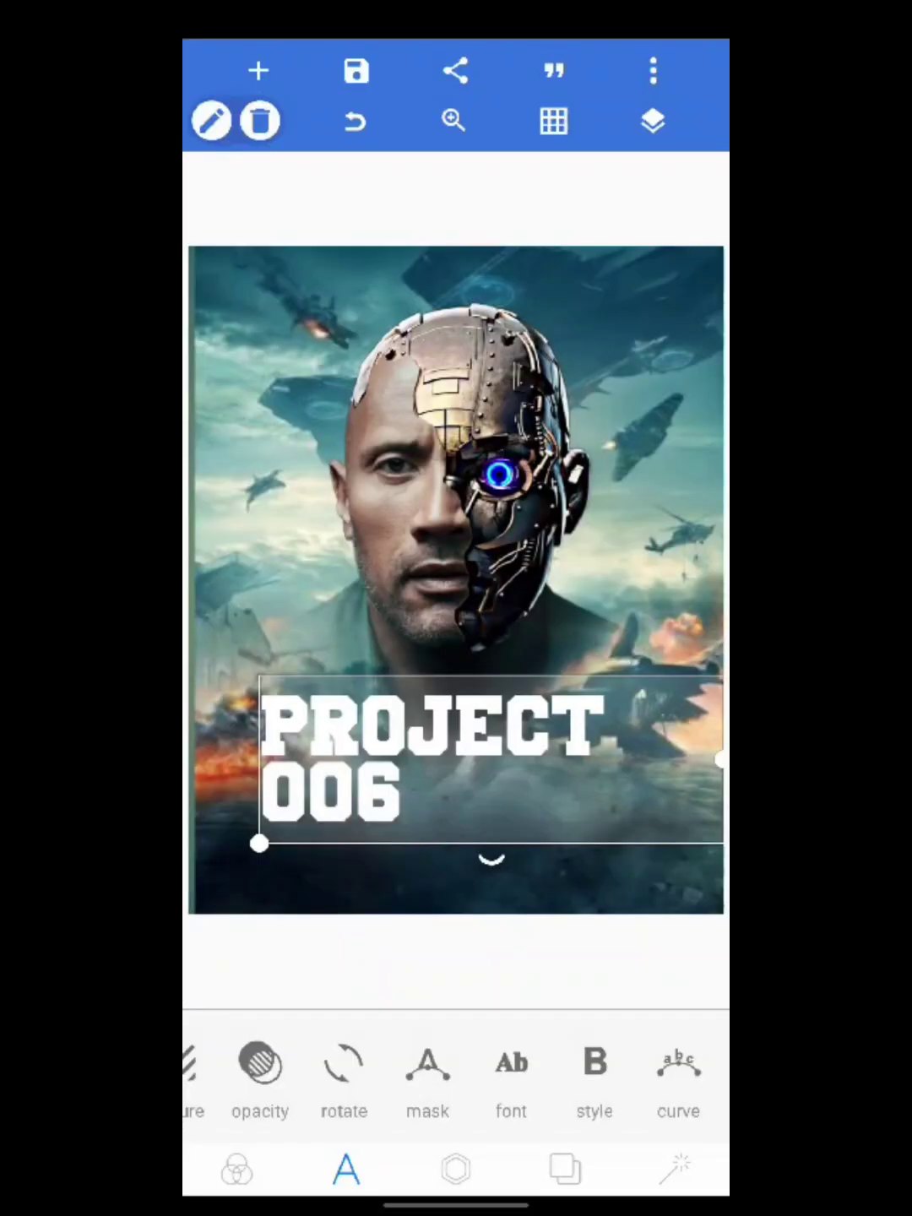
# Step: Move the title up-left and undo accidental background image shifts
pyautogui.moveTo(431, 751); pyautogui.dragTo(407, 655)
pyautogui.click(457, 959)
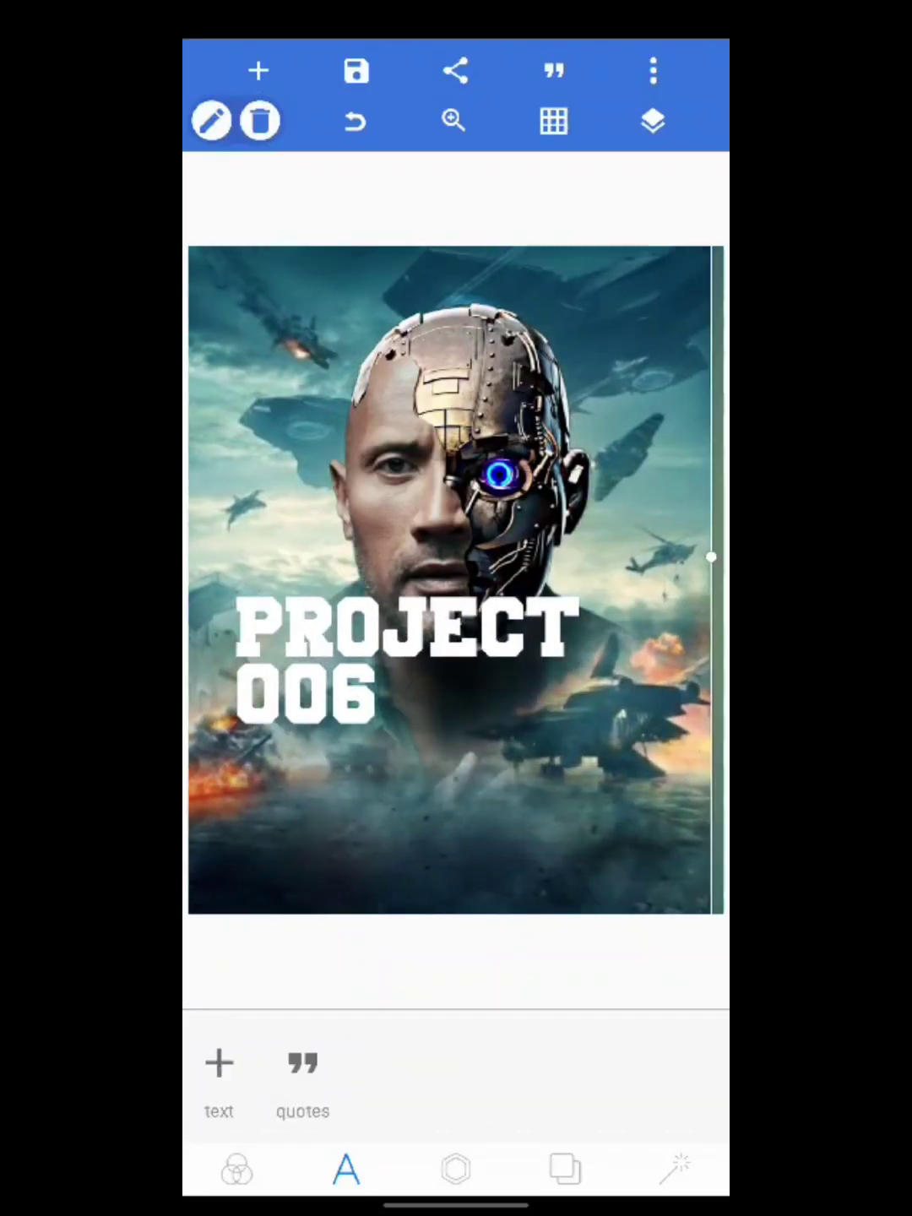
pyautogui.click(354, 121)
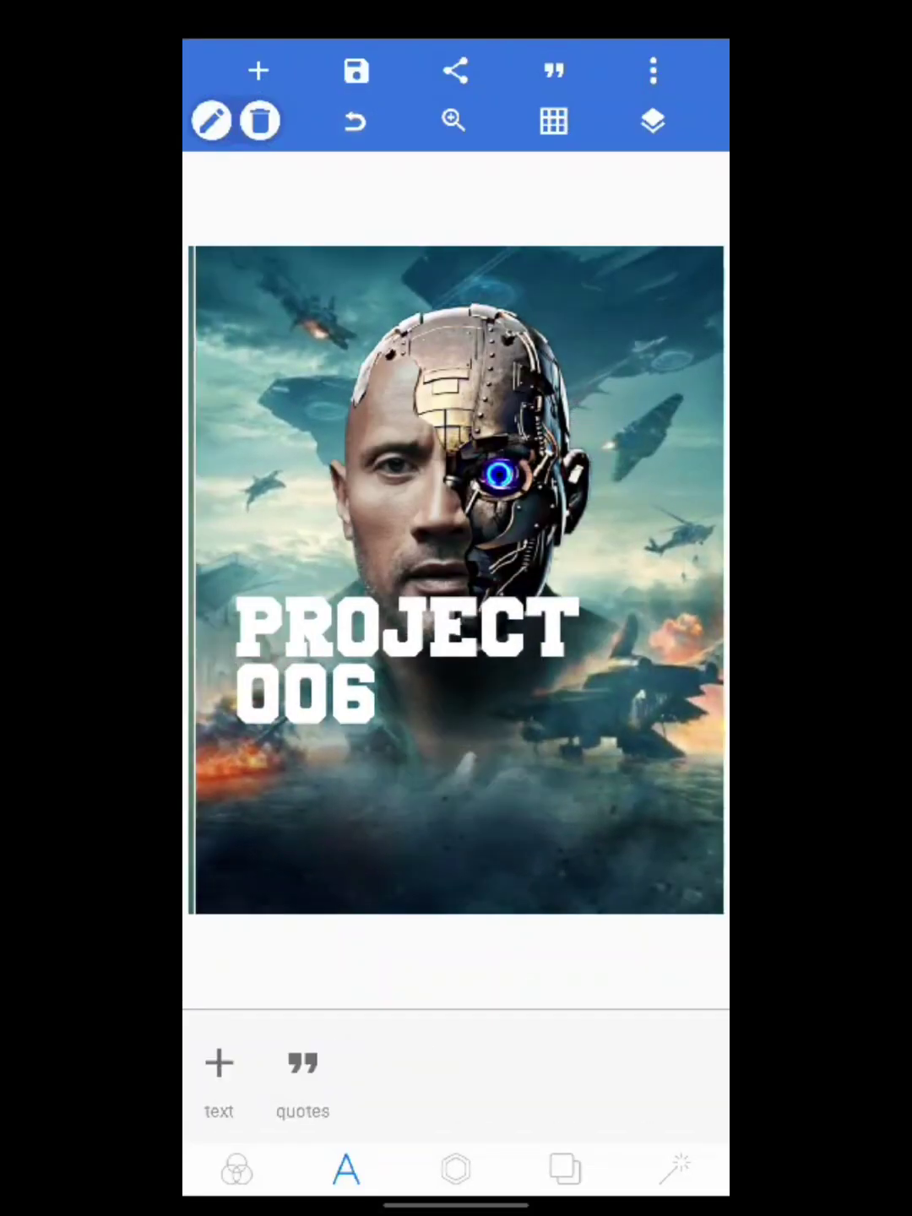
pyautogui.click(409, 656)
pyautogui.click(456, 959)
pyautogui.moveTo(457, 807); pyautogui.dragTo(446, 807)
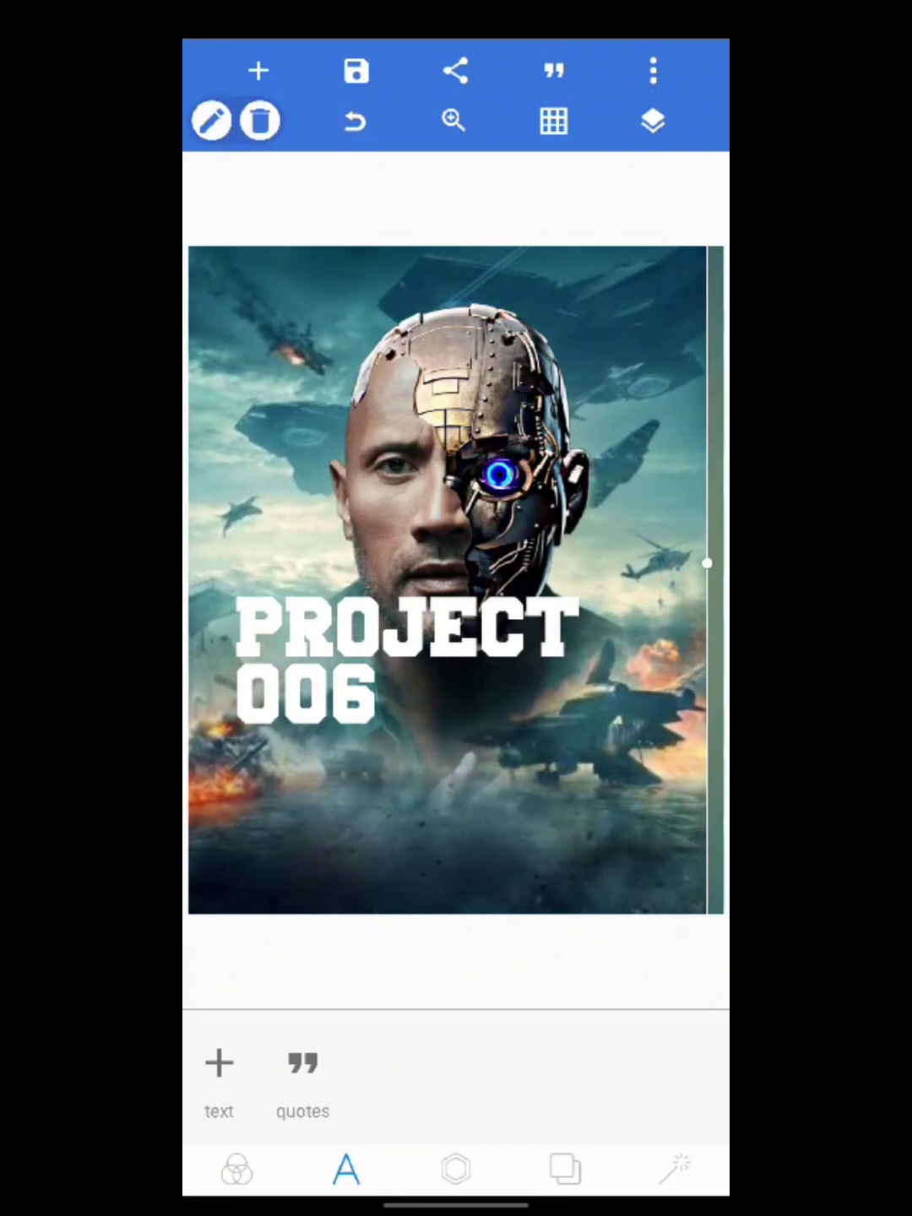
pyautogui.click(354, 121)
# Step: Enlarge and widen PROJECT 006 onto one line, placing it lower right
pyautogui.moveTo(409, 661)
pyautogui.mouseDown()
pyautogui.moveTo(477, 660)
pyautogui.moveTo(509, 645)
pyautogui.moveTo(517, 612)
pyautogui.mouseUp()
pyautogui.moveTo(343, 699)
pyautogui.mouseDown()
pyautogui.moveTo(350, 680)
pyautogui.moveTo(216, 728)
pyautogui.moveTo(440, 646)
pyautogui.moveTo(316, 689)
pyautogui.moveTo(230, 700)
pyautogui.mouseUp()
pyautogui.moveTo(418, 608); pyautogui.dragTo(342, 631)
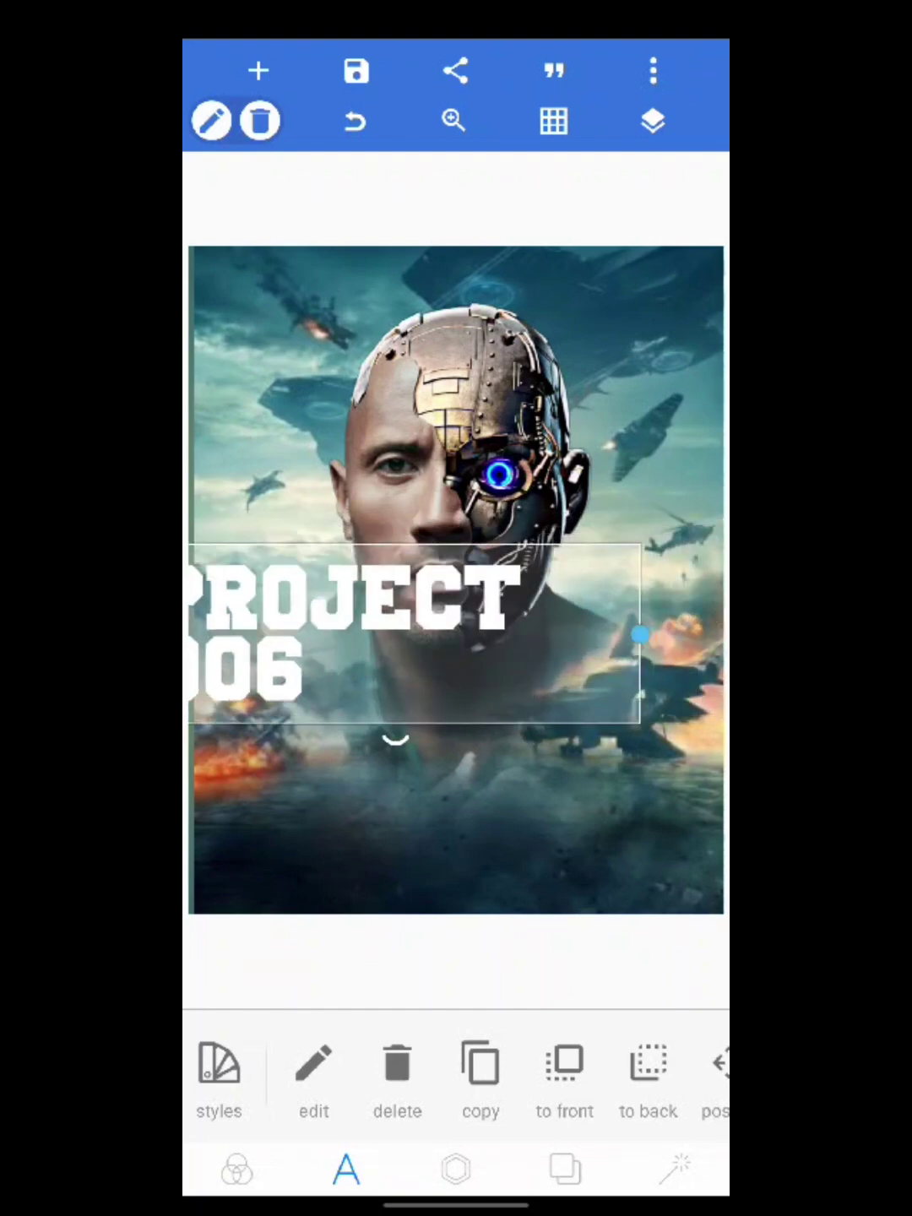
pyautogui.moveTo(640, 633)
pyautogui.mouseDown()
pyautogui.moveTo(529, 633)
pyautogui.moveTo(704, 598)
pyautogui.mouseUp()
pyautogui.moveTo(447, 599)
pyautogui.mouseDown()
pyautogui.moveTo(456, 705)
pyautogui.moveTo(498, 686)
pyautogui.mouseUp()
pyautogui.moveTo(456, 816); pyautogui.dragTo(484, 799)
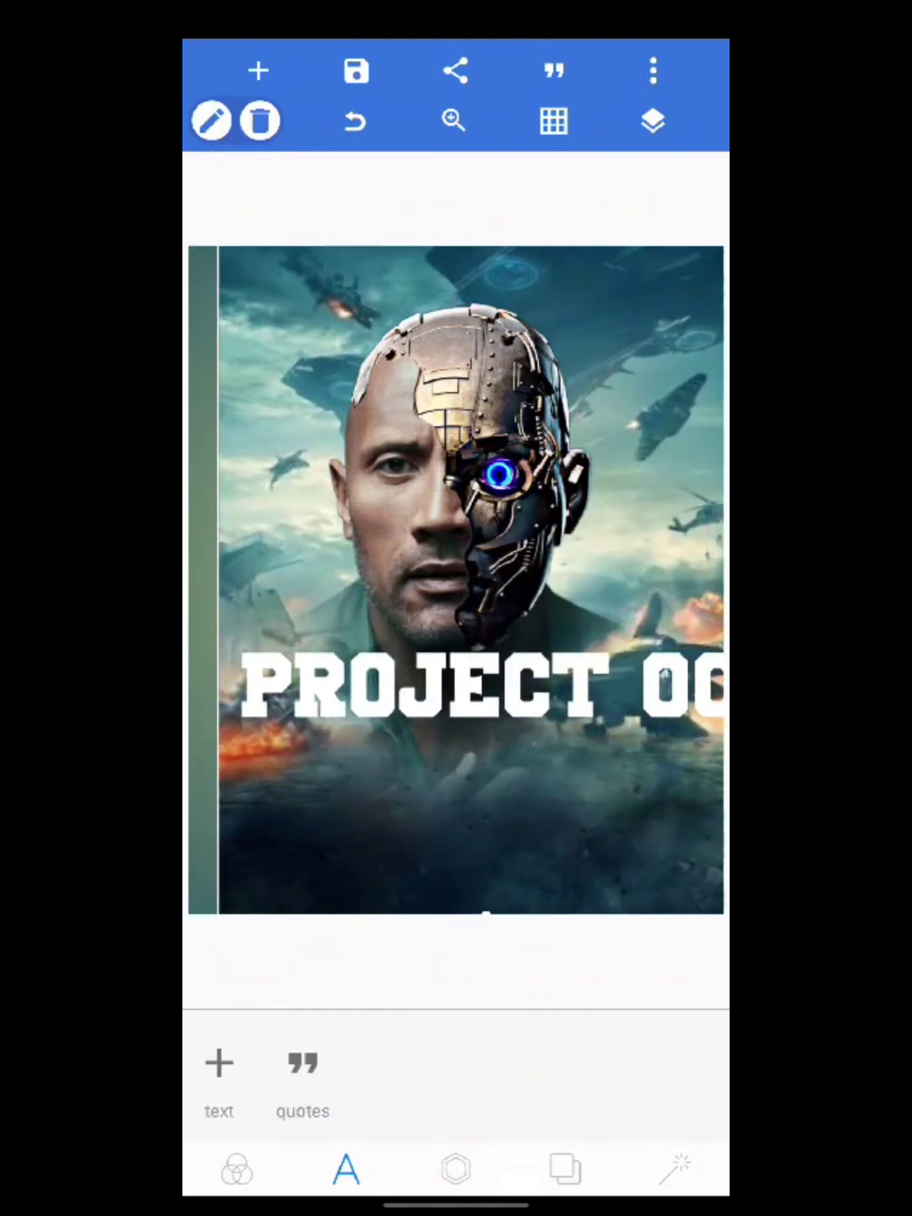
pyautogui.moveTo(483, 799); pyautogui.dragTo(460, 798)
# Step: Enlarge the title and narrow it to two lines just beneath the cyborg face
pyautogui.click(427, 684)
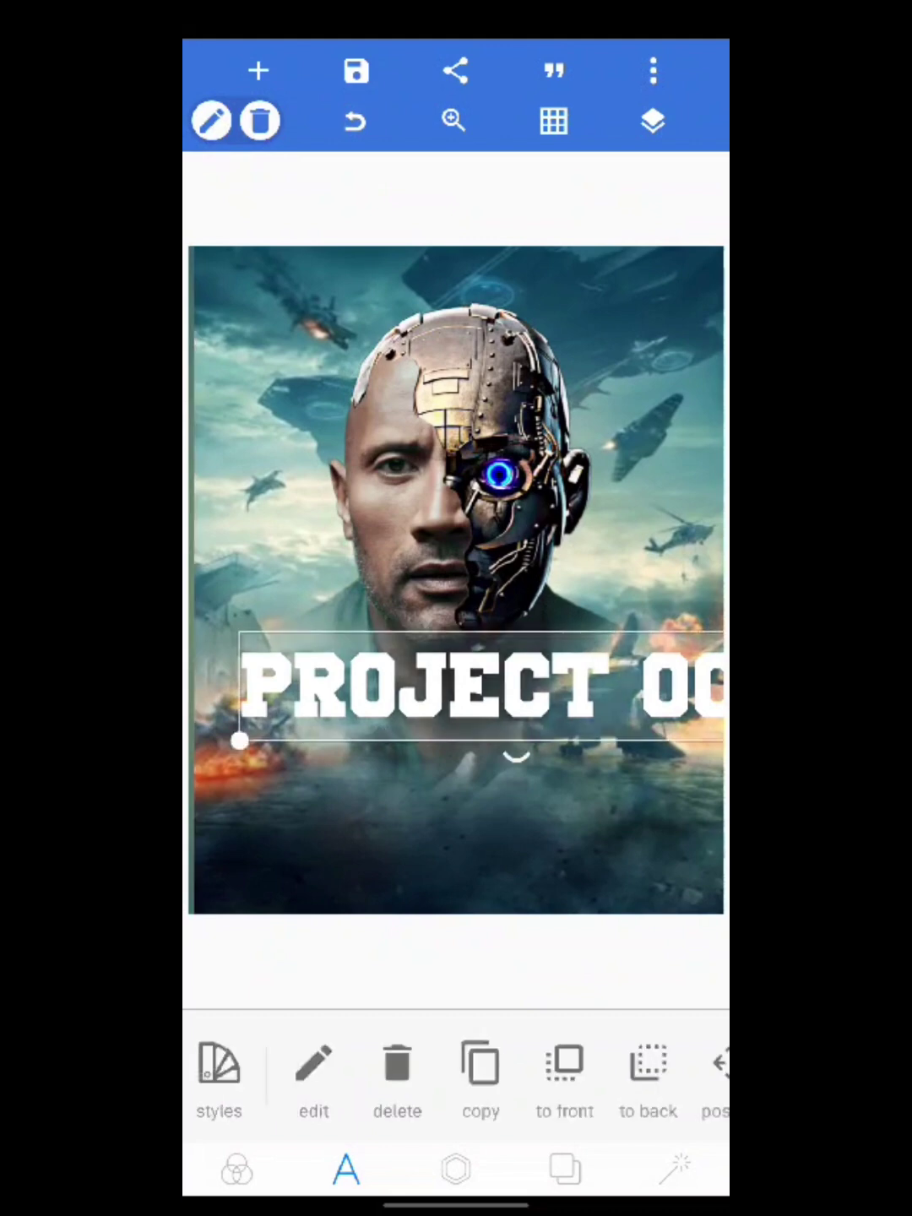
pyautogui.moveTo(428, 685)
pyautogui.mouseDown()
pyautogui.moveTo(592, 669)
pyautogui.moveTo(477, 703)
pyautogui.moveTo(524, 739)
pyautogui.mouseUp()
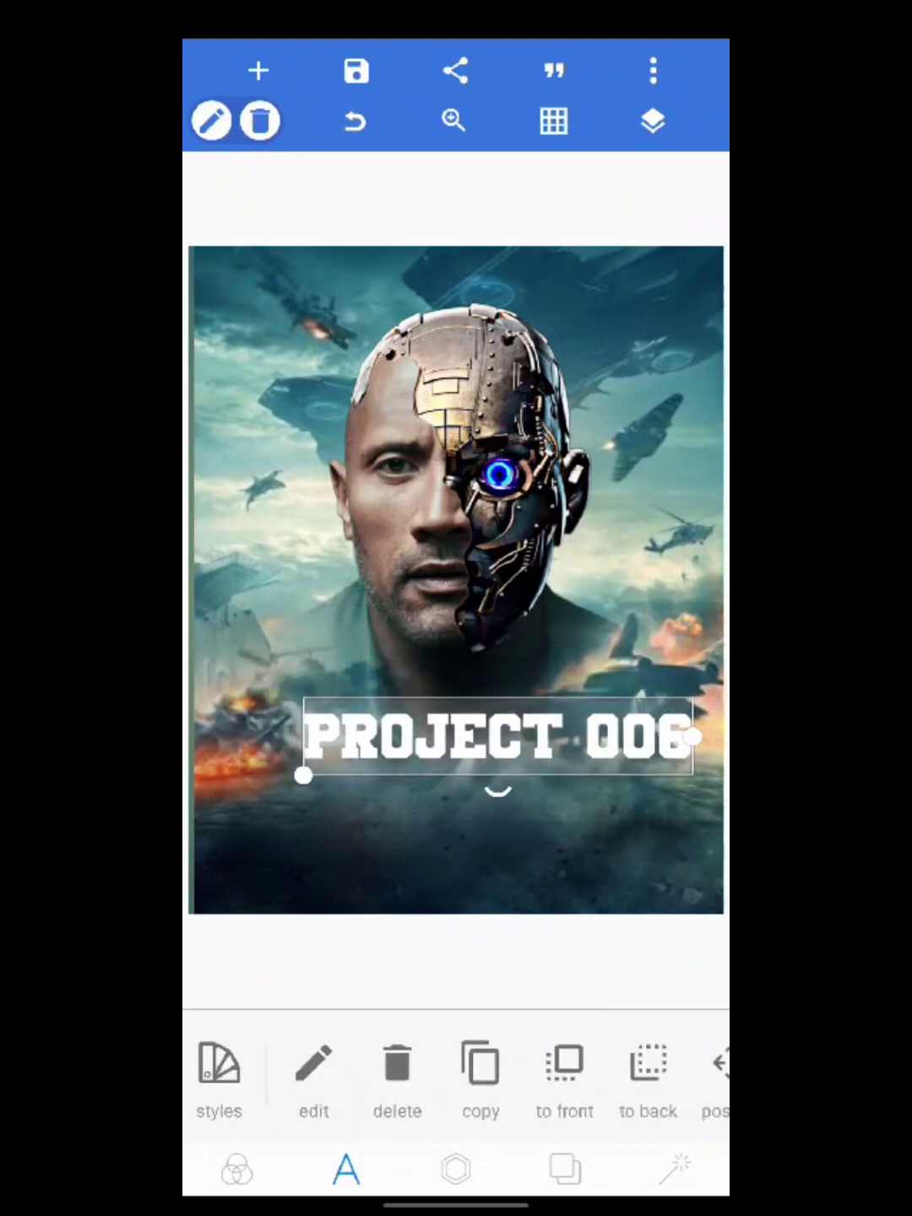
pyautogui.moveTo(298, 779); pyautogui.dragTo(254, 784)
pyautogui.moveTo(473, 741)
pyautogui.mouseDown()
pyautogui.moveTo(462, 761)
pyautogui.moveTo(483, 719)
pyautogui.moveTo(475, 714)
pyautogui.moveTo(423, 775)
pyautogui.moveTo(502, 750)
pyautogui.moveTo(430, 763)
pyautogui.mouseUp()
pyautogui.moveTo(650, 763); pyautogui.dragTo(590, 791)
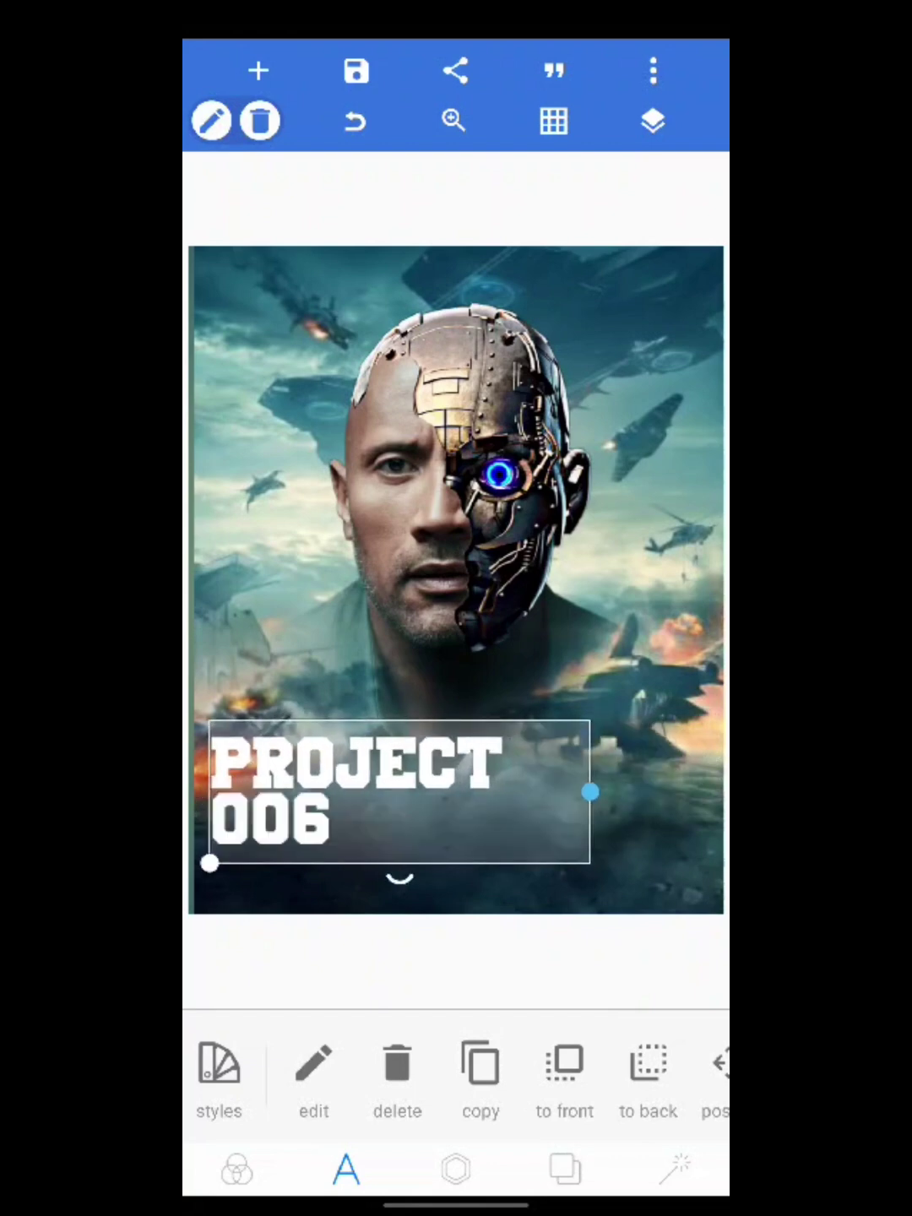
pyautogui.moveTo(392, 792)
pyautogui.mouseDown()
pyautogui.moveTo(536, 769)
pyautogui.moveTo(479, 764)
pyautogui.mouseUp()
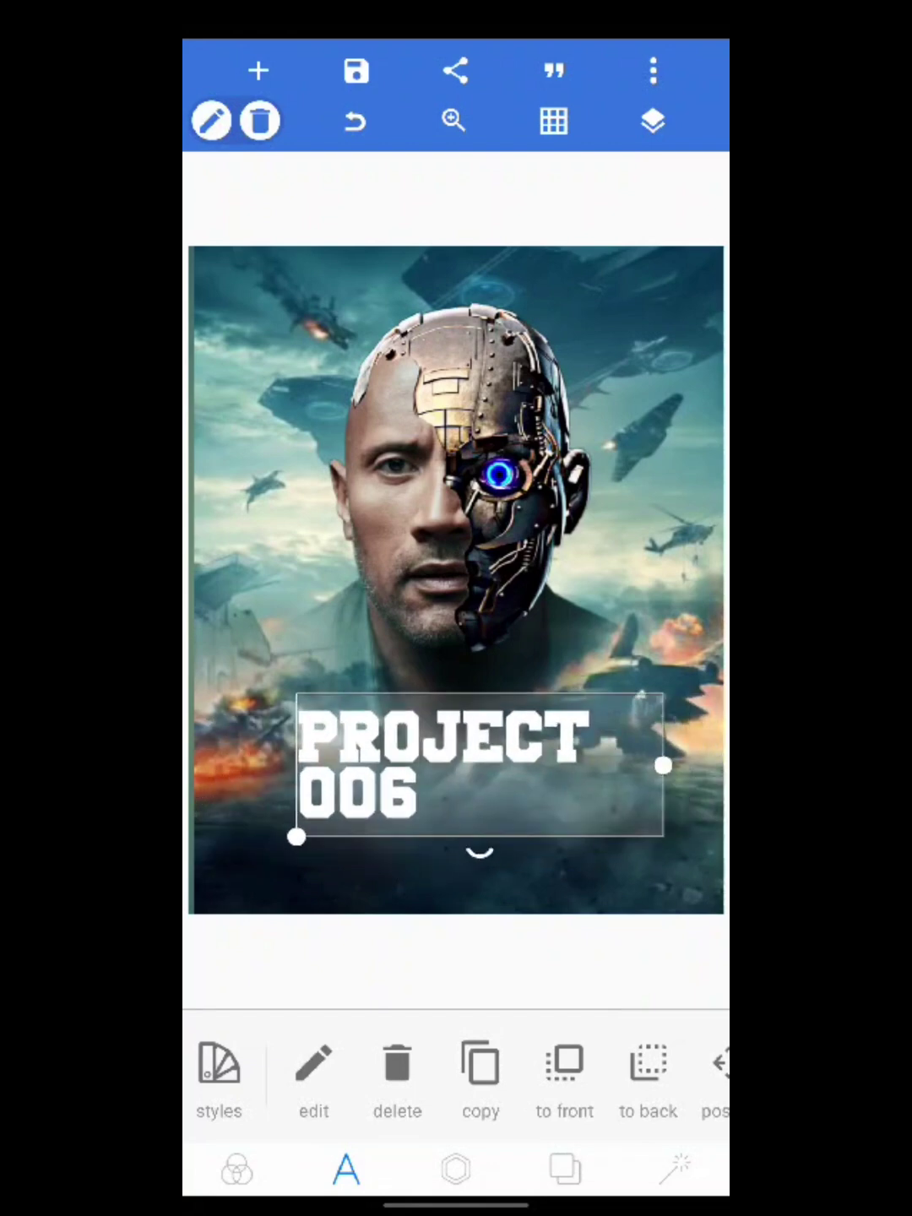
# Step: Delete '006' so the title reads just 'PROJECT', and confirm
pyautogui.press('BackSpace')
pyautogui.press('BackSpace')
pyautogui.press('BackSpace')
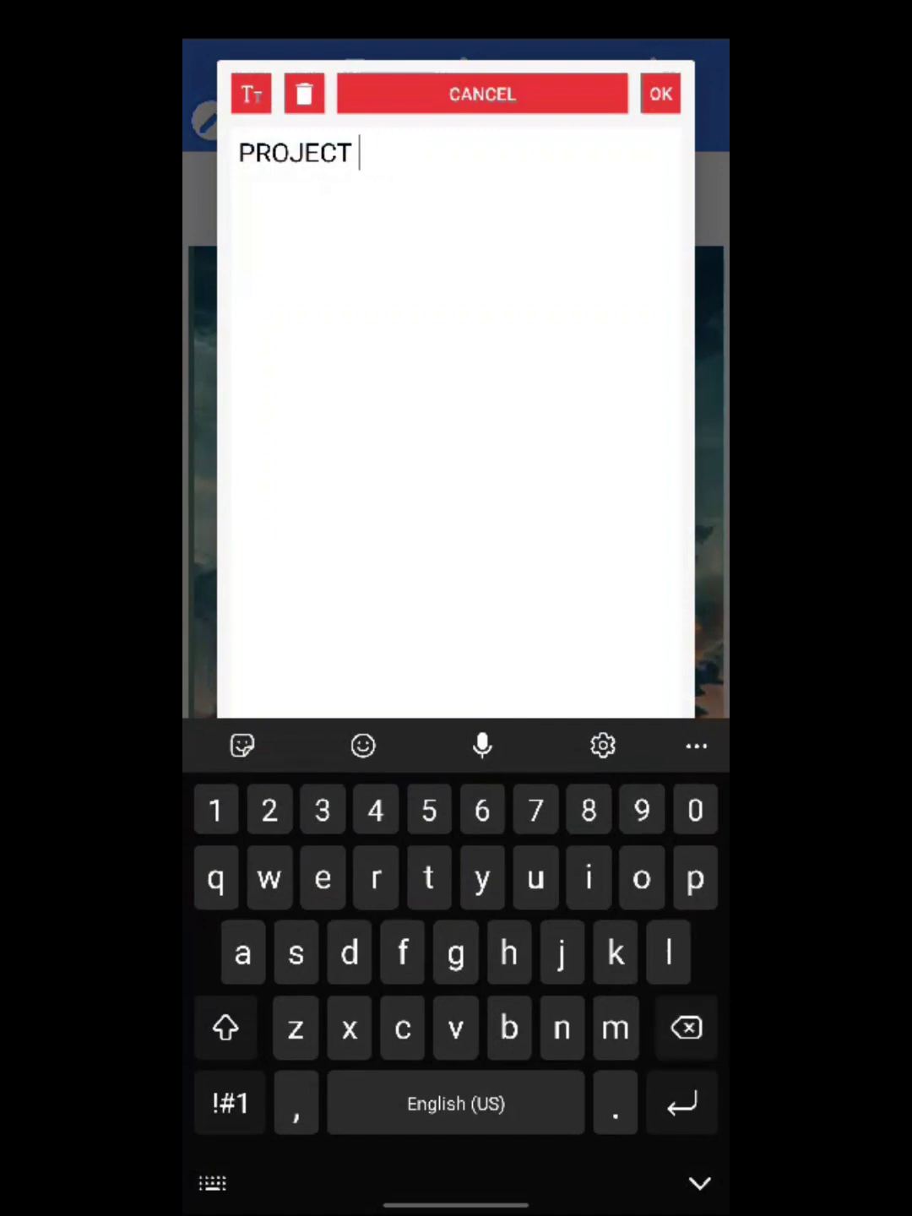
pyautogui.press('BackSpace')
pyautogui.click(659, 93)
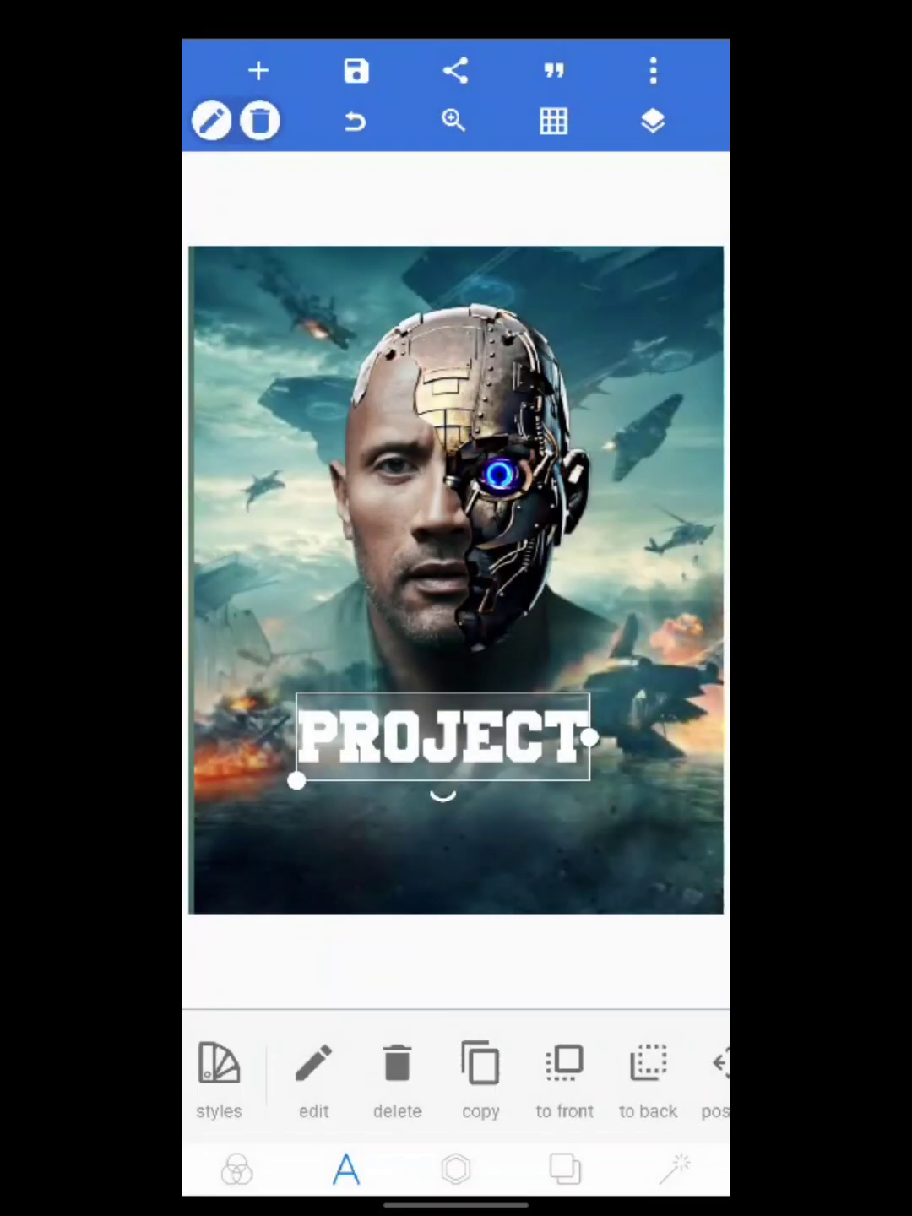
# Step: Enlarge and centre PROJECT, then add a new text item placed below it
pyautogui.moveTo(297, 780); pyautogui.dragTo(219, 803)
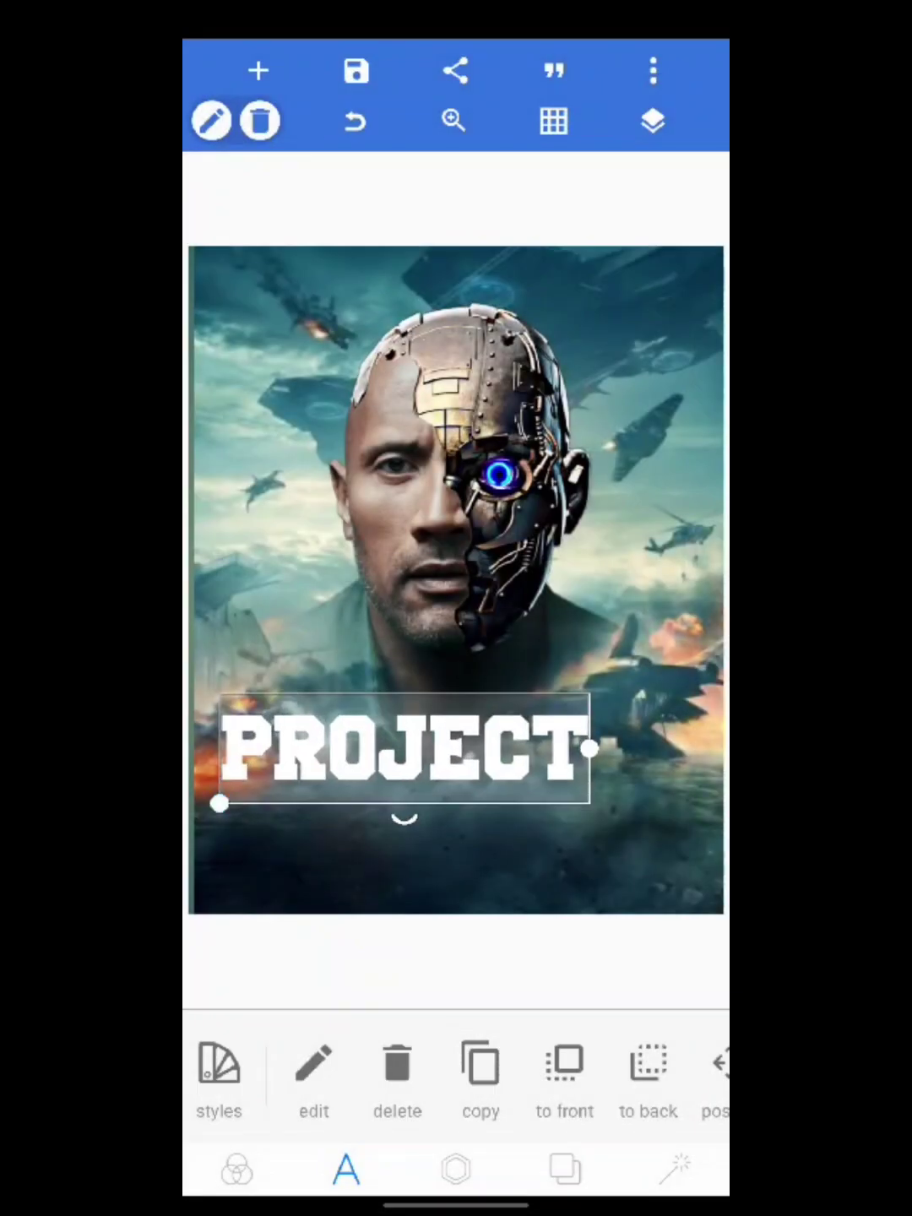
pyautogui.moveTo(405, 747); pyautogui.dragTo(477, 742)
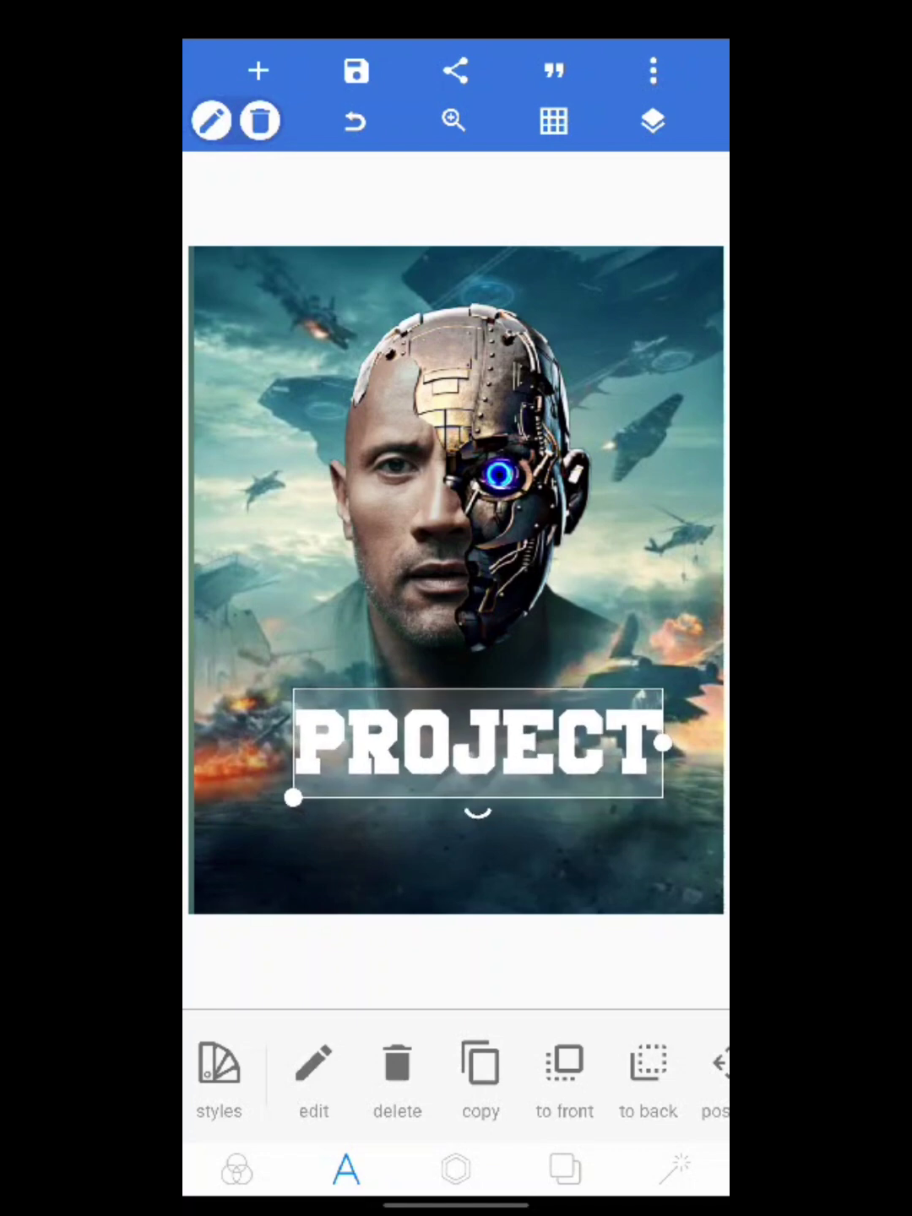
pyautogui.click(456, 854)
pyautogui.click(477, 741)
pyautogui.moveTo(478, 741)
pyautogui.mouseDown()
pyautogui.moveTo(451, 745)
pyautogui.moveTo(460, 742)
pyautogui.mouseUp()
pyautogui.click(456, 959)
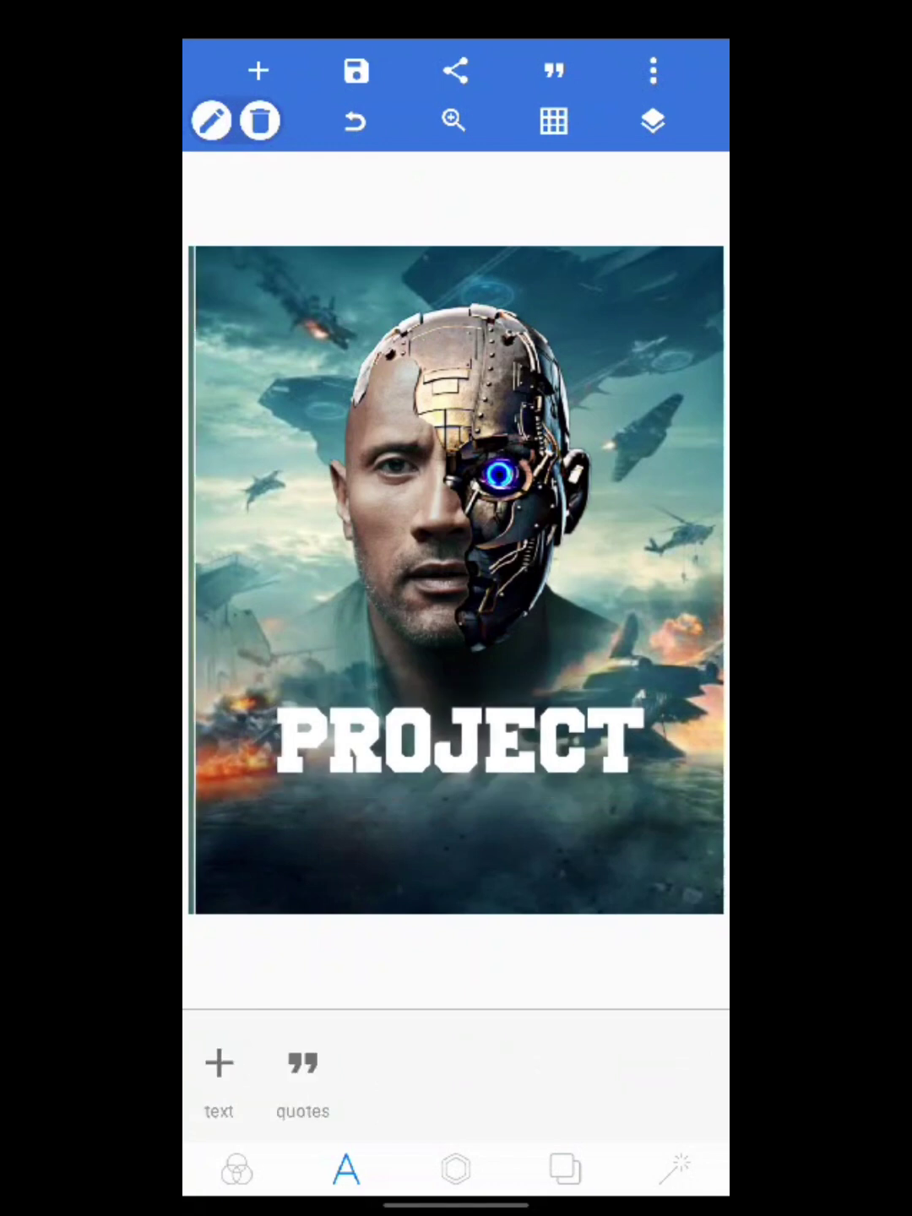
pyautogui.click(219, 1073)
pyautogui.moveTo(241, 268)
pyautogui.mouseDown()
pyautogui.moveTo(277, 296)
pyautogui.moveTo(433, 622)
pyautogui.moveTo(475, 843)
pyautogui.mouseUp()
# Step: Replace the new text's placeholder with '006', confirm, and deselect it
pyautogui.click(313, 1073)
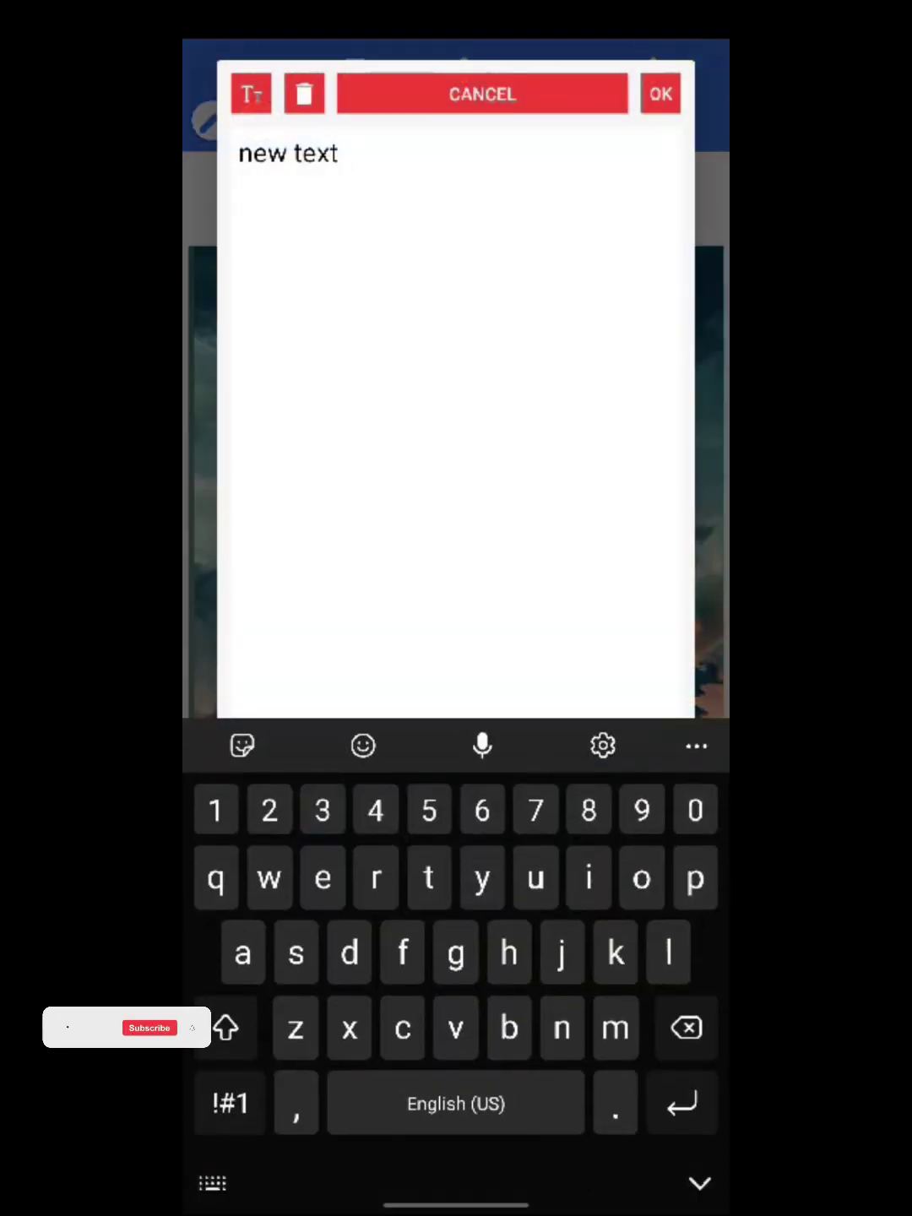
pyautogui.press('BackSpace')
pyautogui.press('BackSpace')
pyautogui.press('BackSpace')
pyautogui.press('BackSpace')
pyautogui.press('BackSpace')
pyautogui.press('BackSpace')
pyautogui.press('BackSpace')
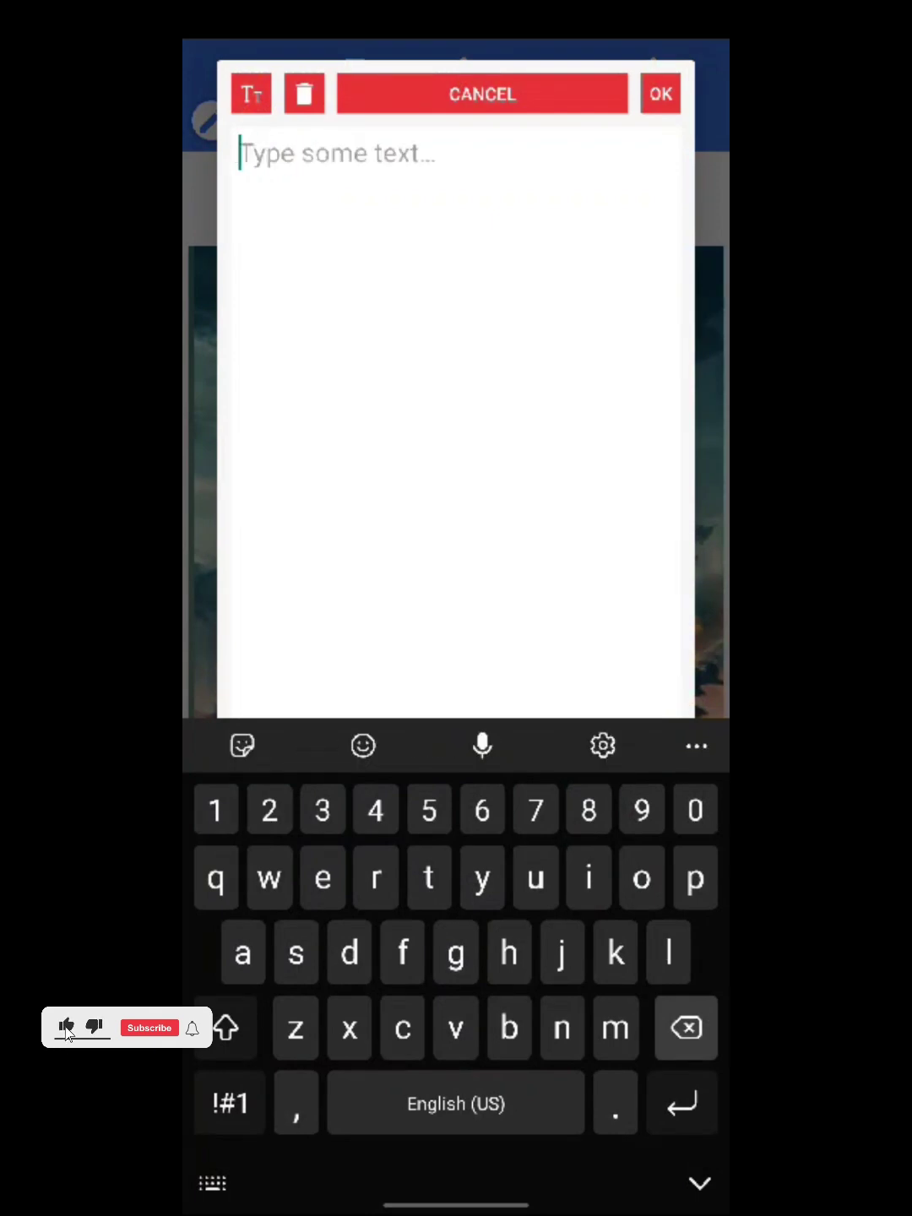
pyautogui.write('006')
pyautogui.click(660, 93)
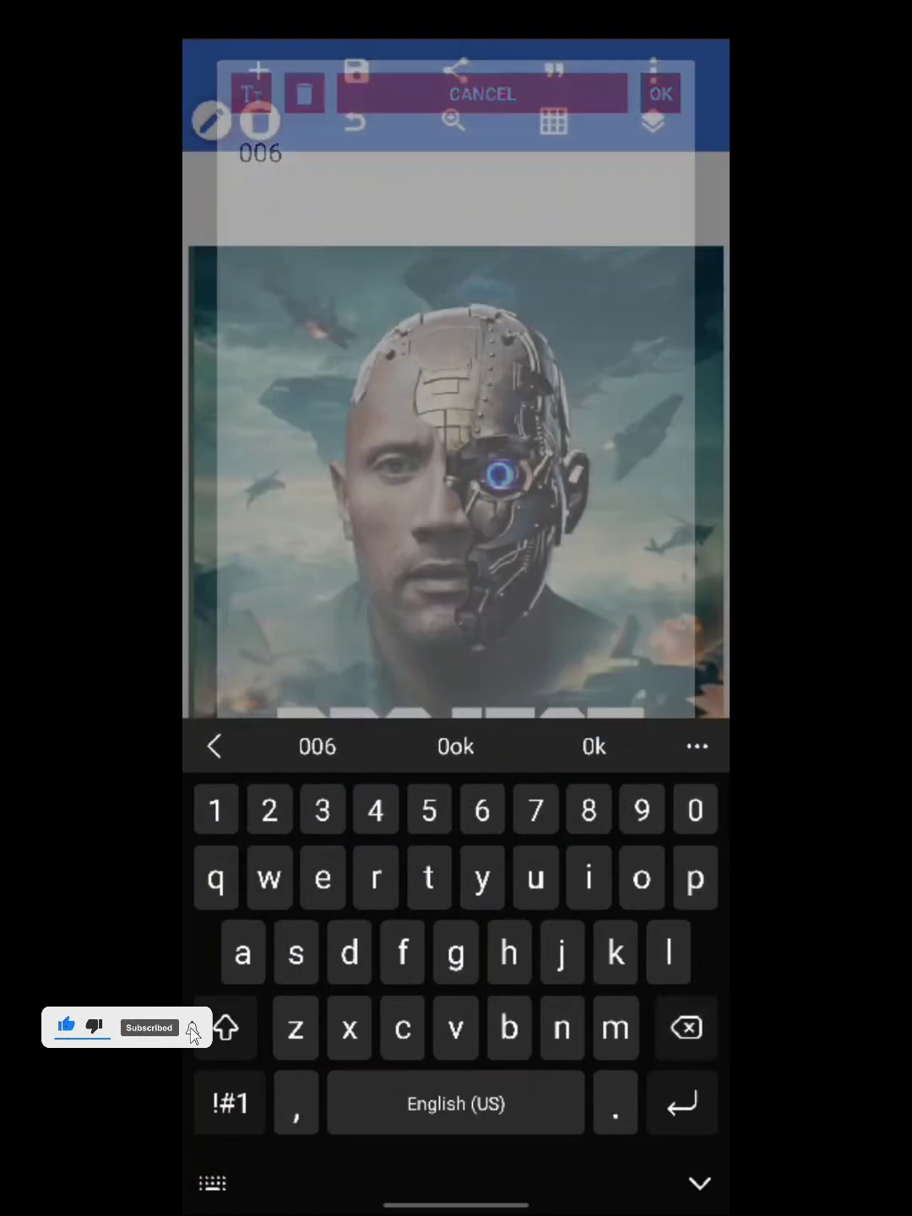
pyautogui.moveTo(618, 1082)
pyautogui.mouseDown()
pyautogui.moveTo(284, 1082)
pyautogui.moveTo(617, 1082)
pyautogui.mouseUp()
pyautogui.press('Escape')
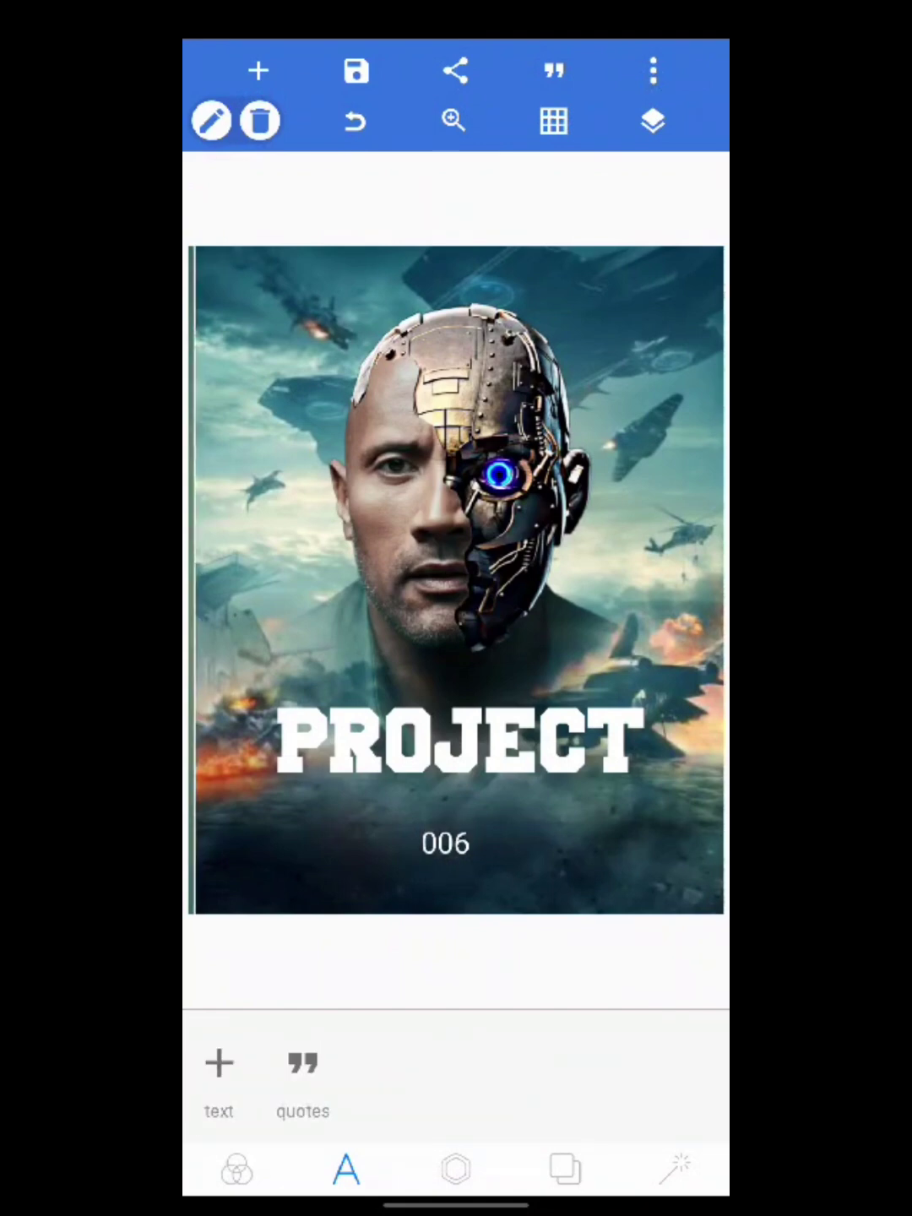
# Step: Widen the 006 box and give it the recent block font used by PROJECT
pyautogui.click(445, 842)
pyautogui.moveTo(449, 875); pyautogui.dragTo(470, 841)
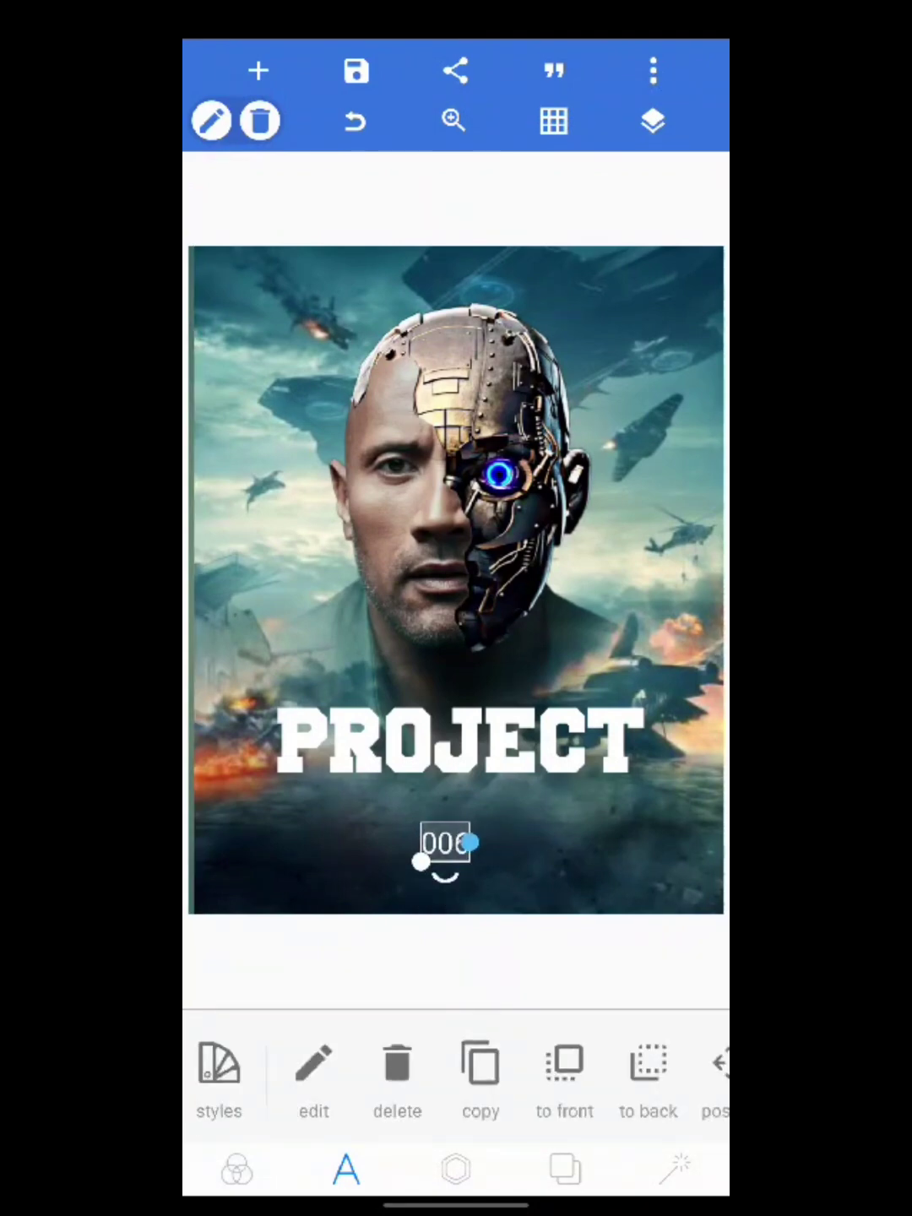
pyautogui.hscroll(10, 456, 1073)
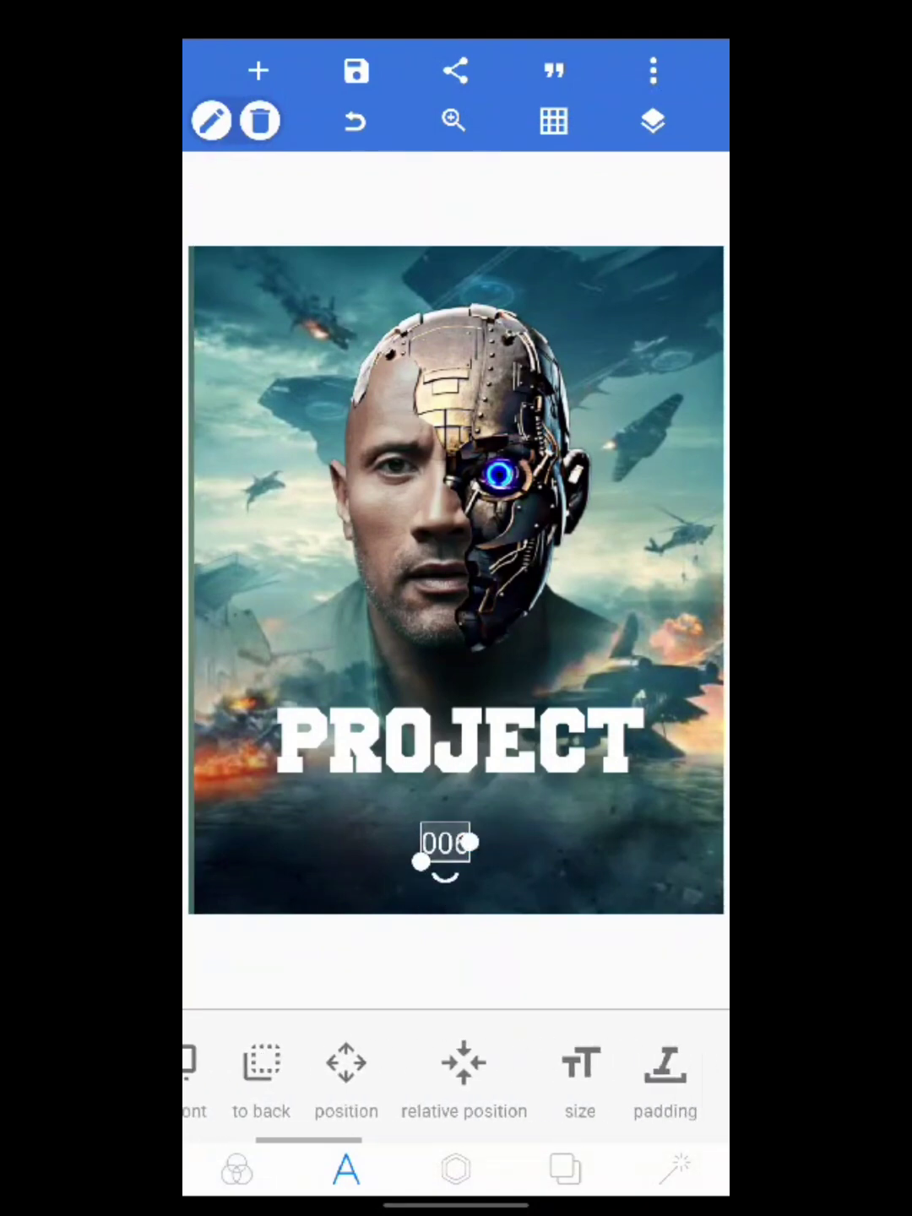
pyautogui.click(597, 1073)
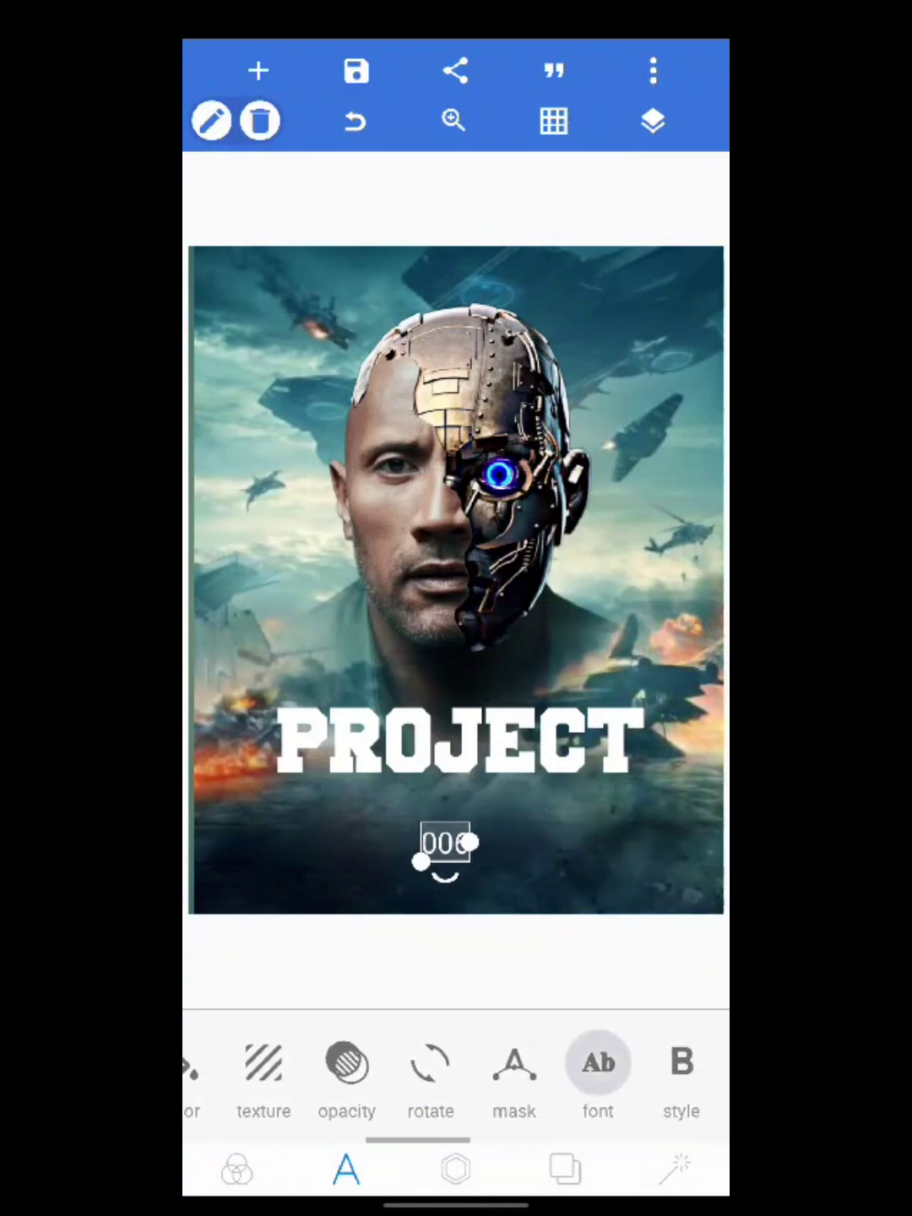
pyautogui.click(623, 169)
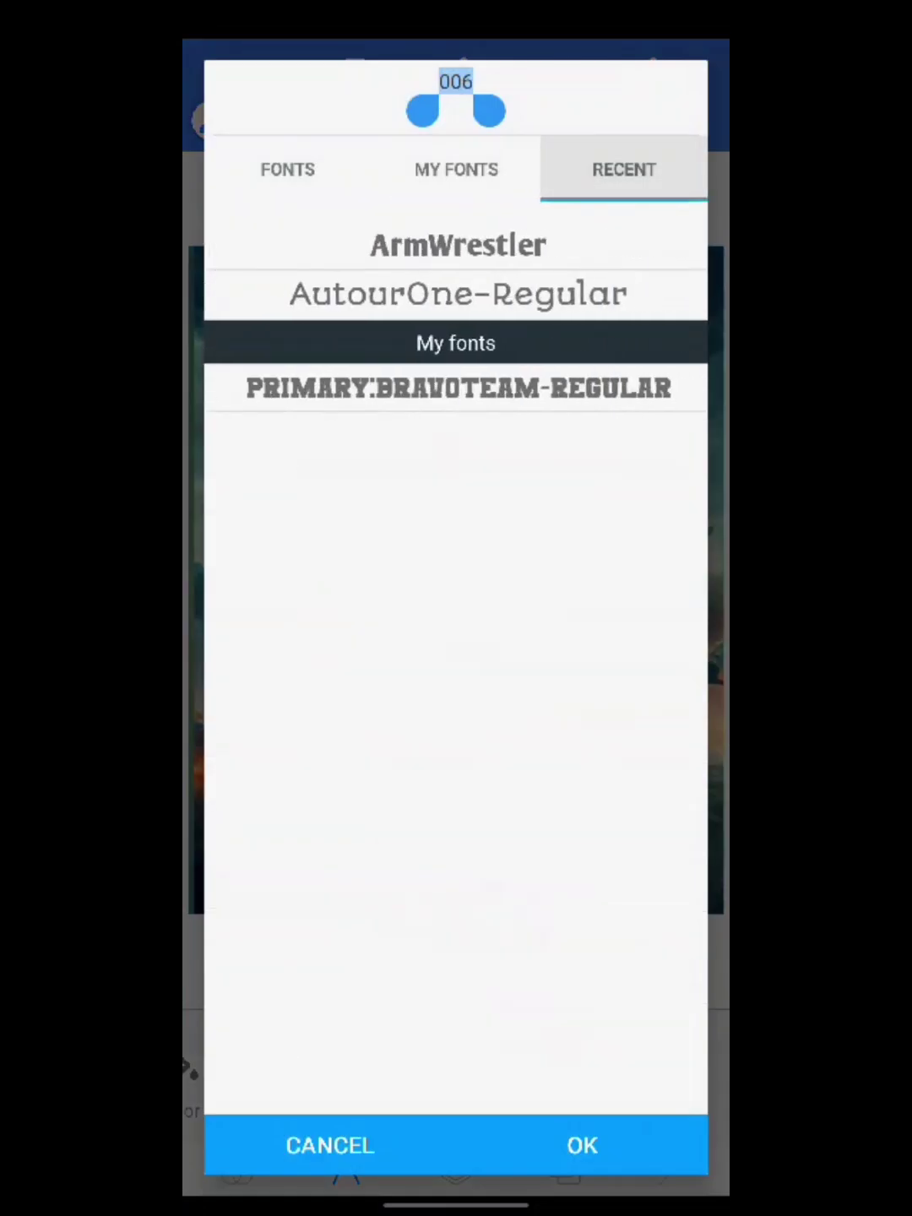
pyautogui.click(458, 385)
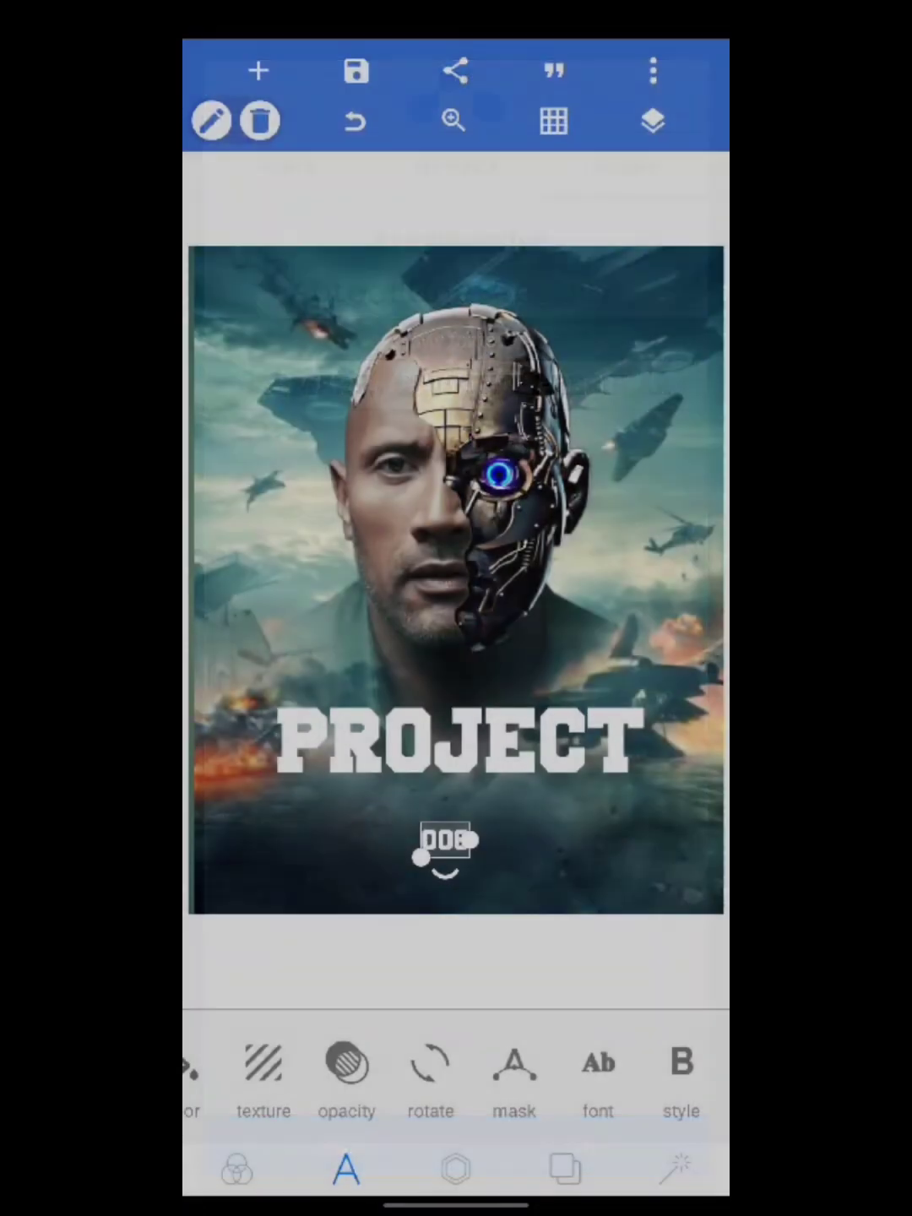
# Step: Enlarge 006 and tuck it tightly under PROJECT as a stacked title
pyautogui.click(445, 839)
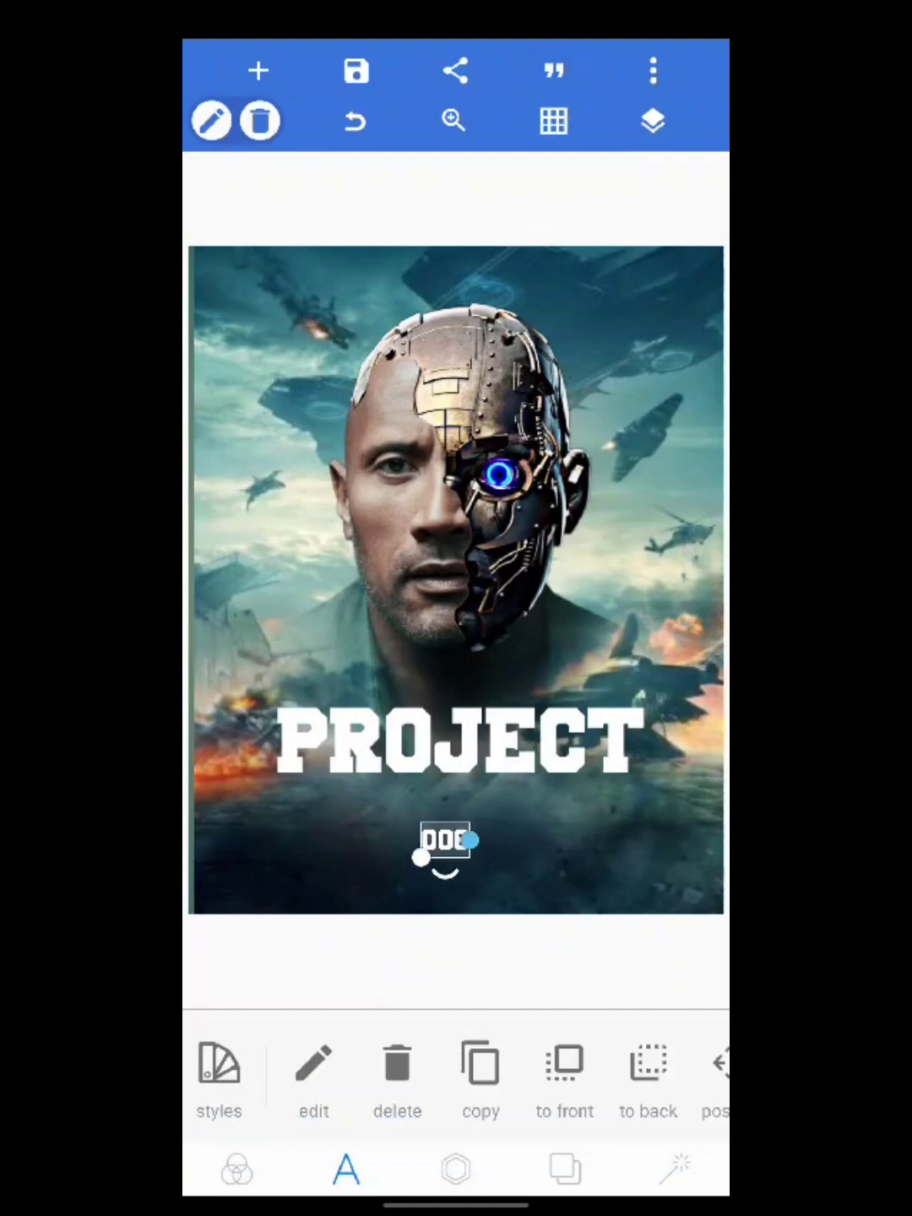
pyautogui.moveTo(421, 857); pyautogui.dragTo(286, 909)
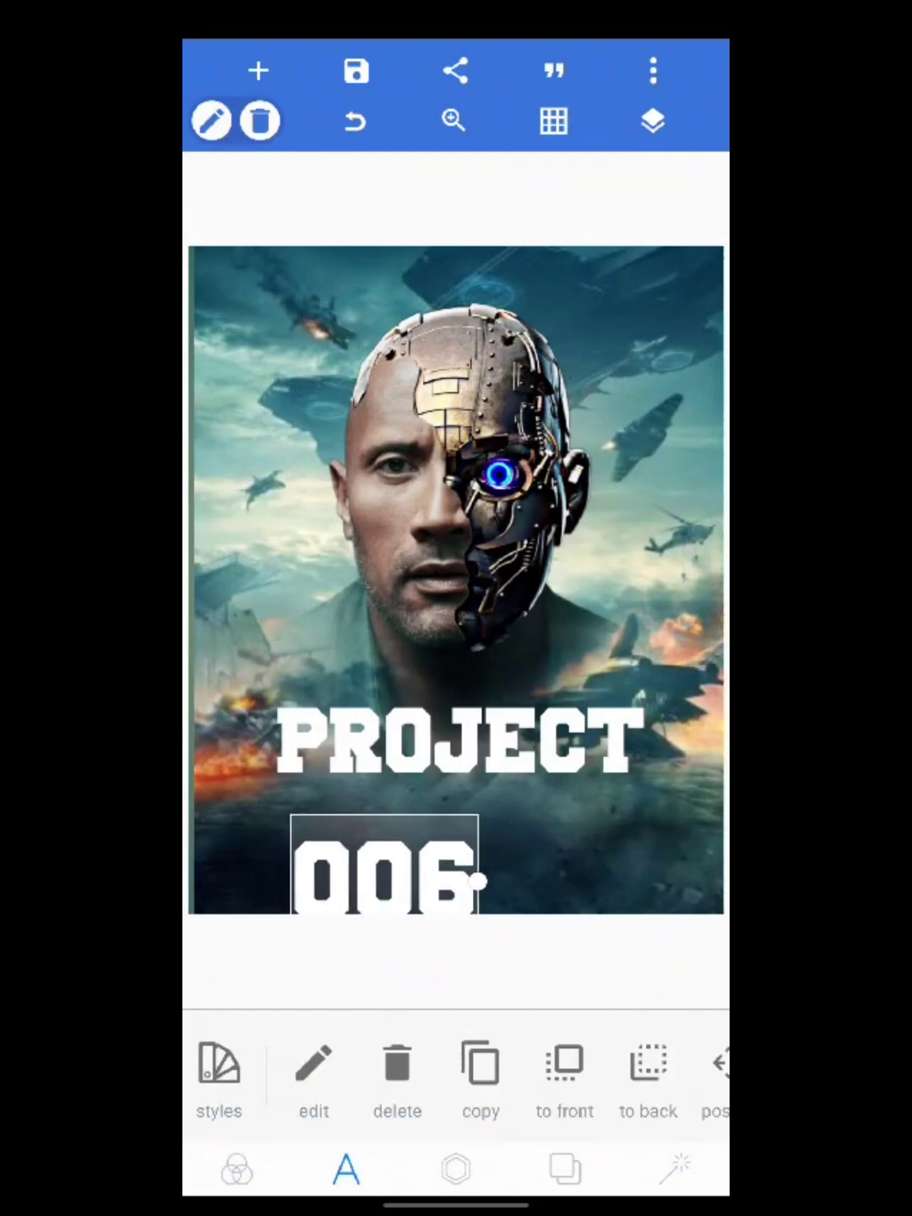
pyautogui.moveTo(379, 874)
pyautogui.mouseDown()
pyautogui.moveTo(451, 827)
pyautogui.moveTo(372, 882)
pyautogui.moveTo(407, 859)
pyautogui.mouseUp()
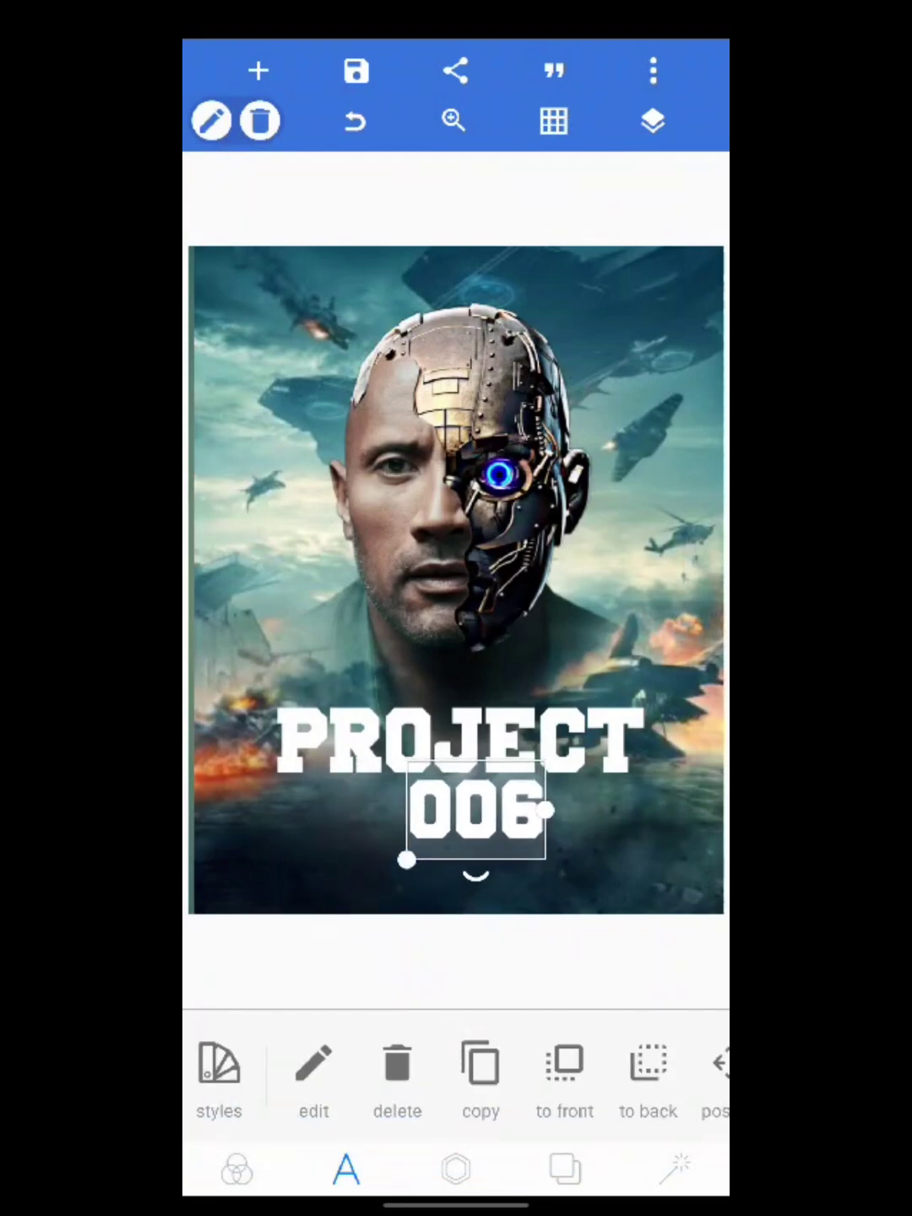
pyautogui.moveTo(475, 809)
pyautogui.mouseDown()
pyautogui.moveTo(442, 805)
pyautogui.moveTo(455, 707)
pyautogui.mouseUp()
pyautogui.click(456, 739)
pyautogui.click(443, 801)
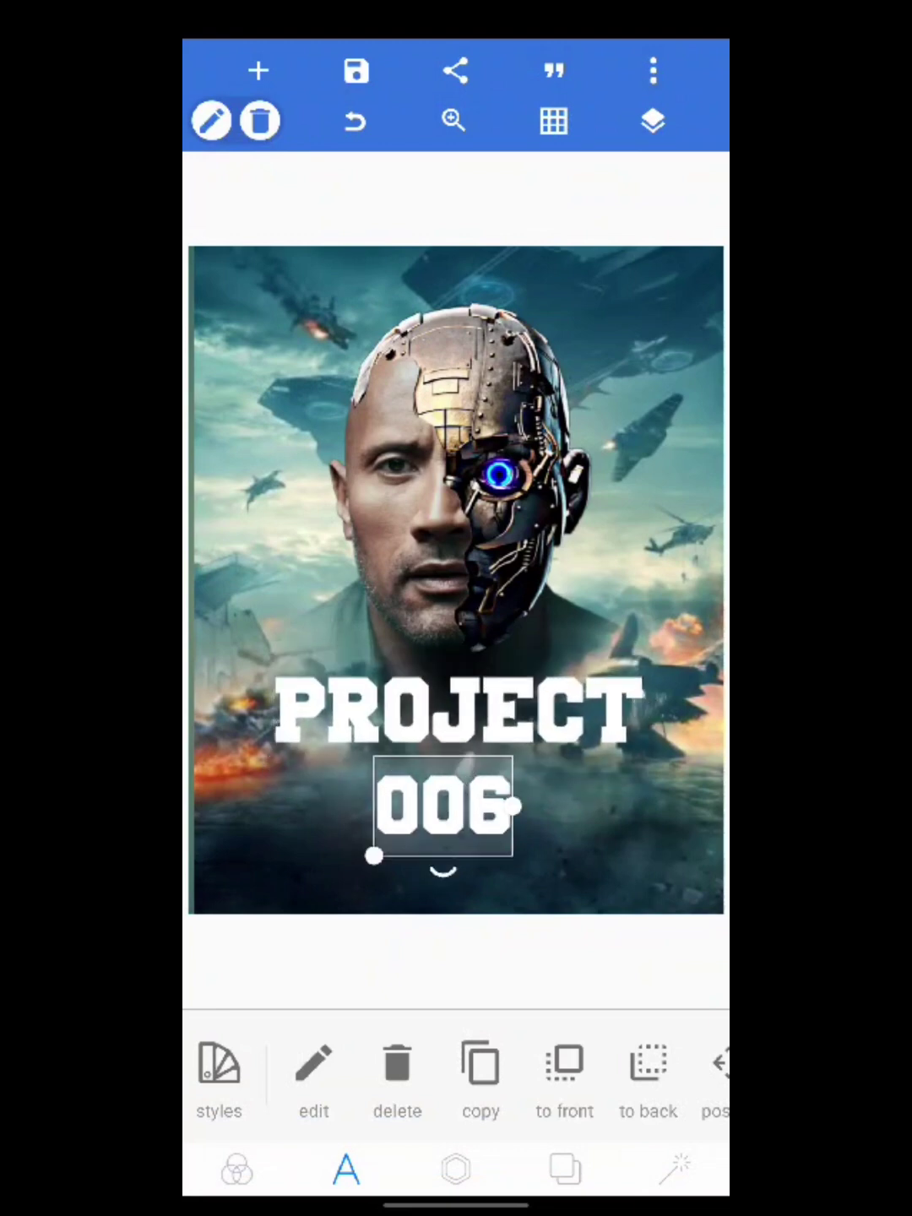
pyautogui.moveTo(442, 803); pyautogui.dragTo(457, 774)
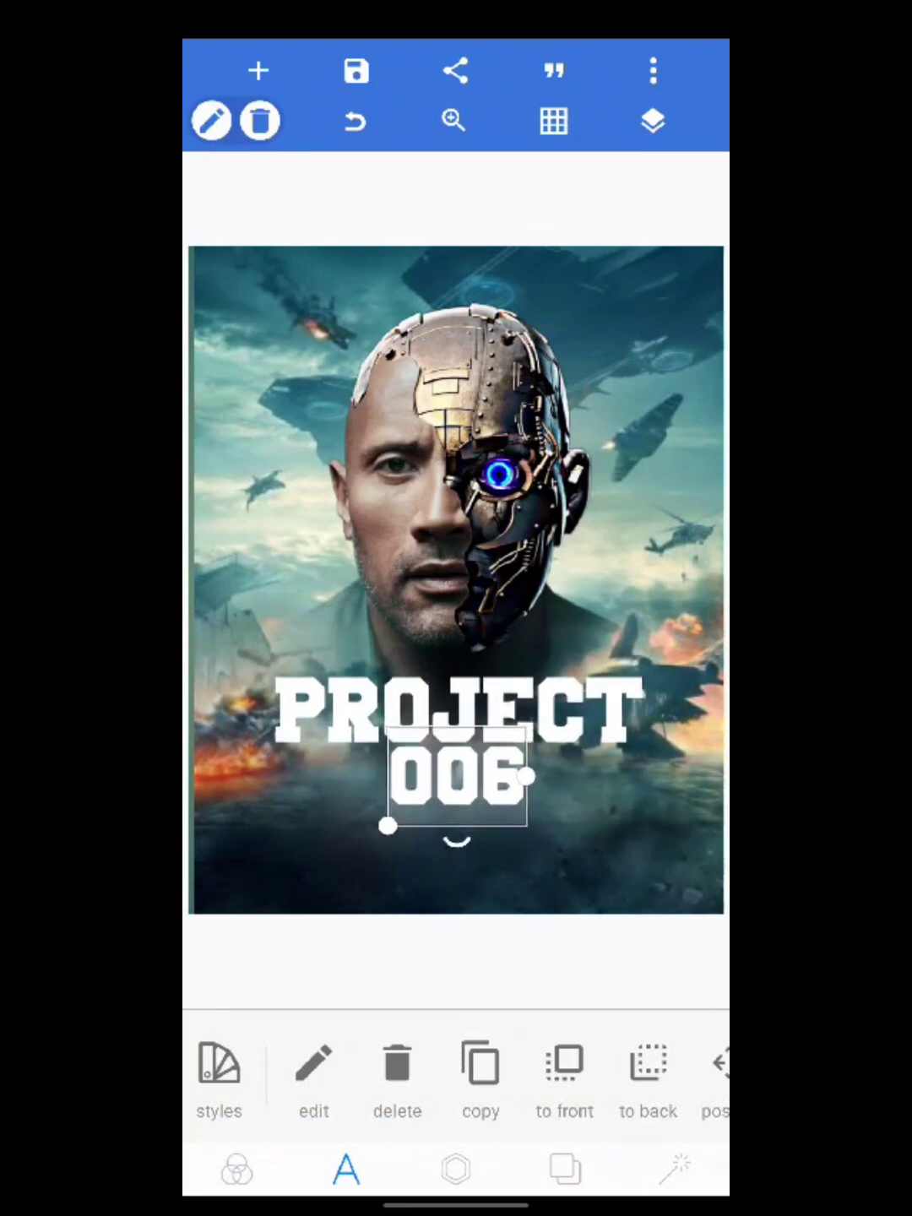
pyautogui.click(456, 570)
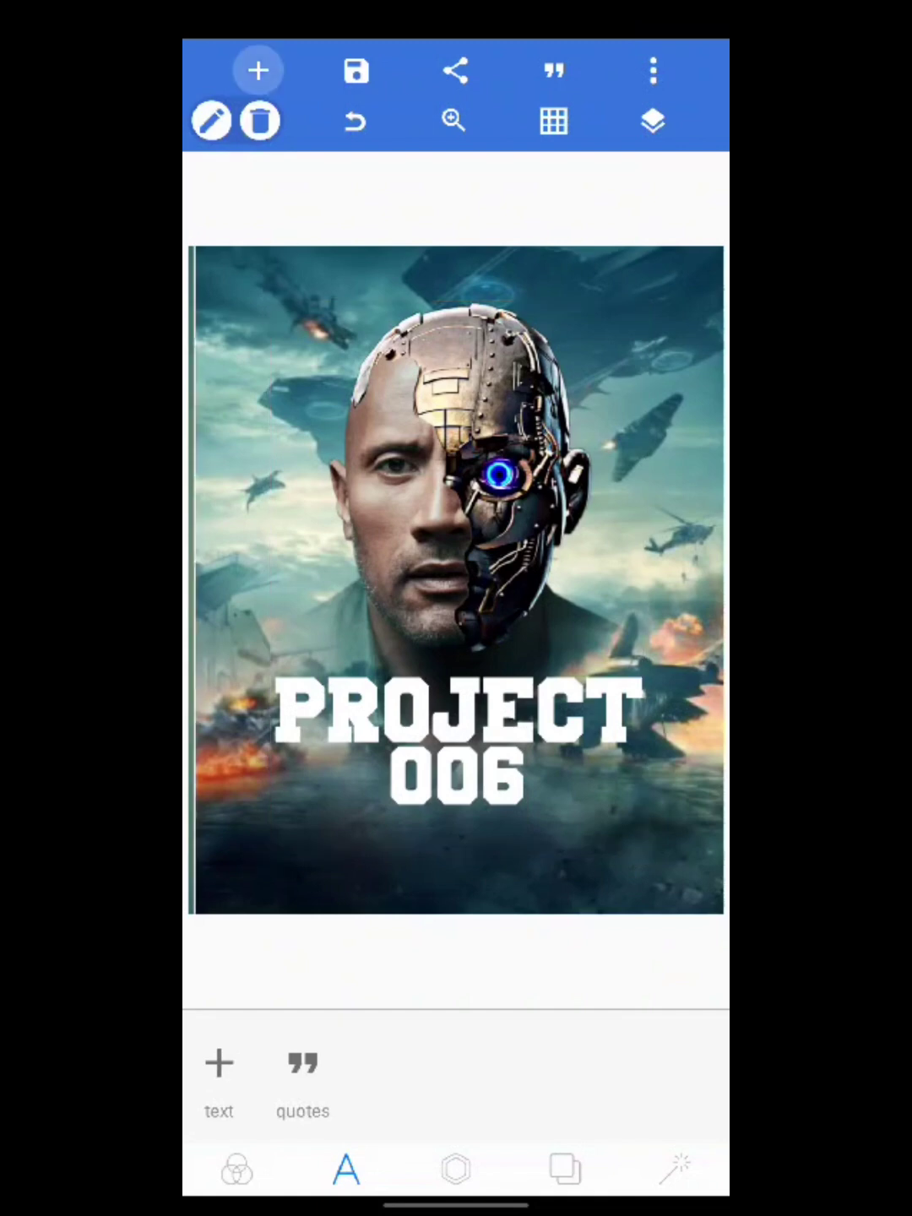
# Step: Save the PixelLab poster as an image to the gallery
pyautogui.click(257, 70)
pyautogui.click(356, 70)
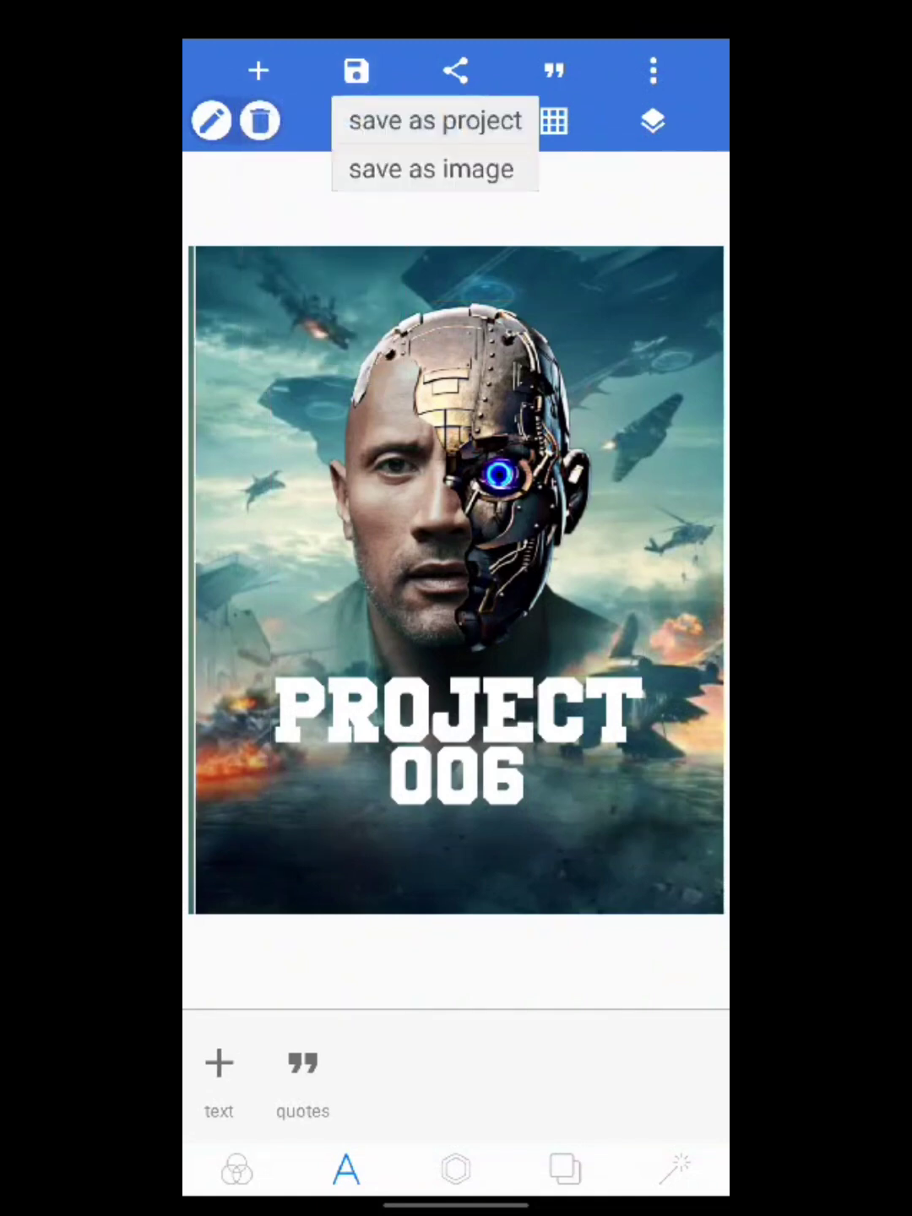
pyautogui.click(432, 170)
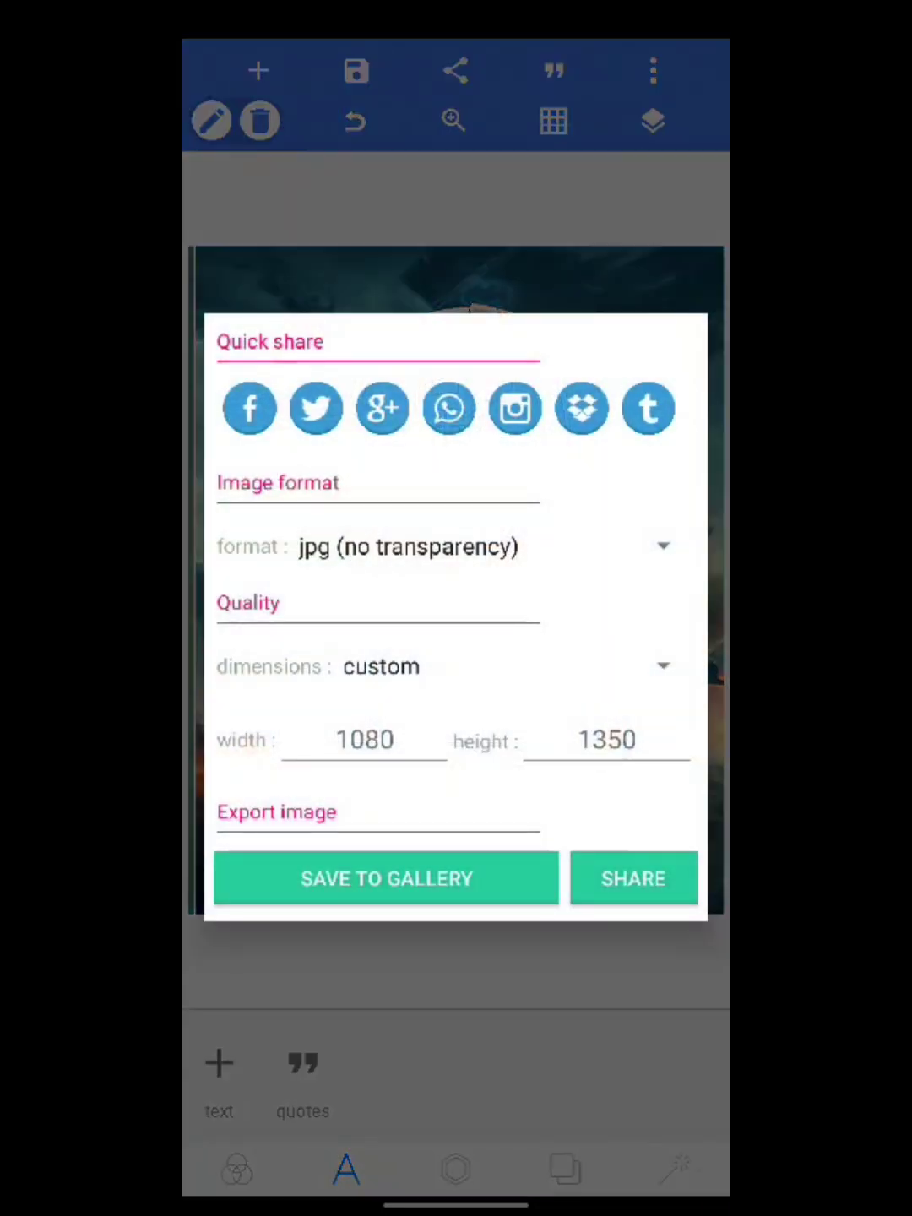
pyautogui.click(386, 877)
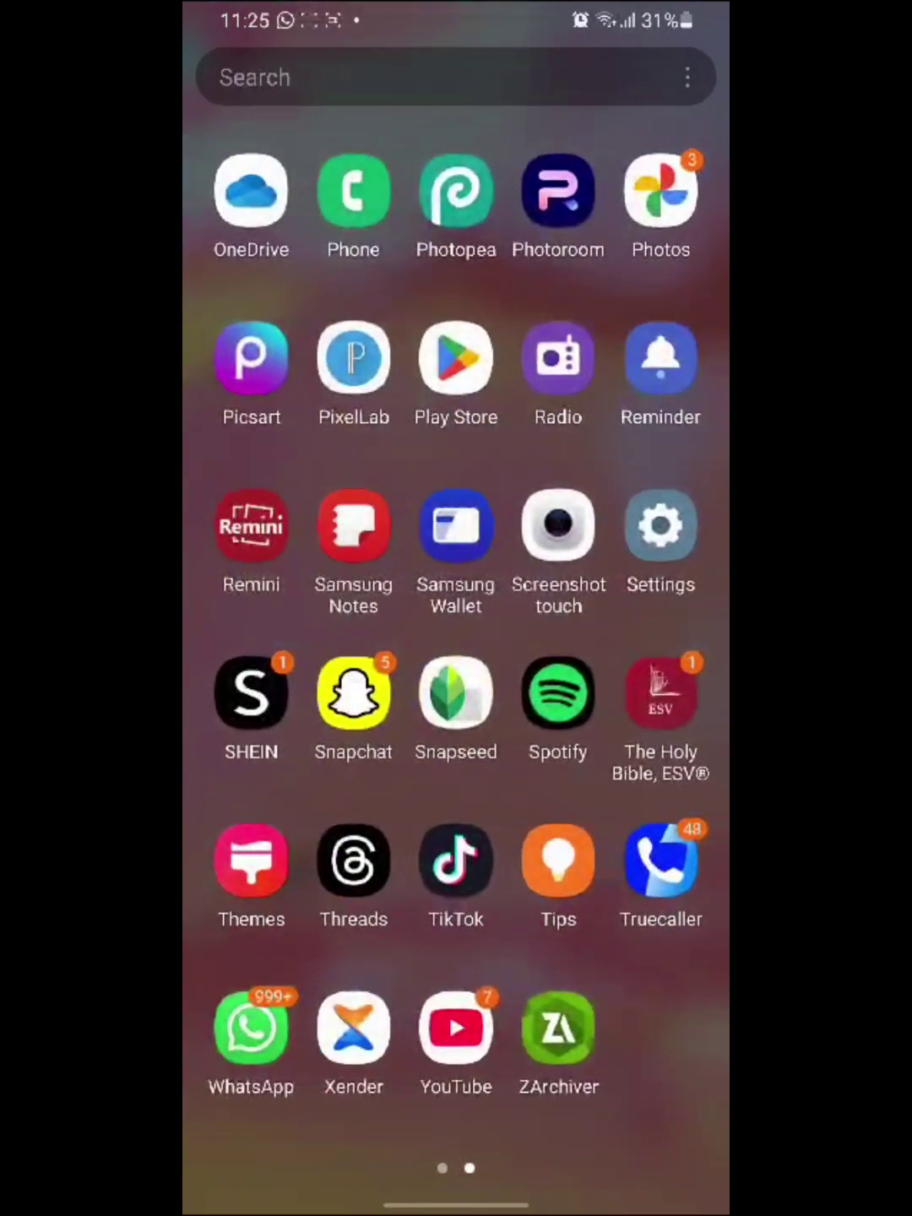
# Step: Open the saved poster in Picsart and crop its left edge to 1068 x 1350
pyautogui.press('Escape')
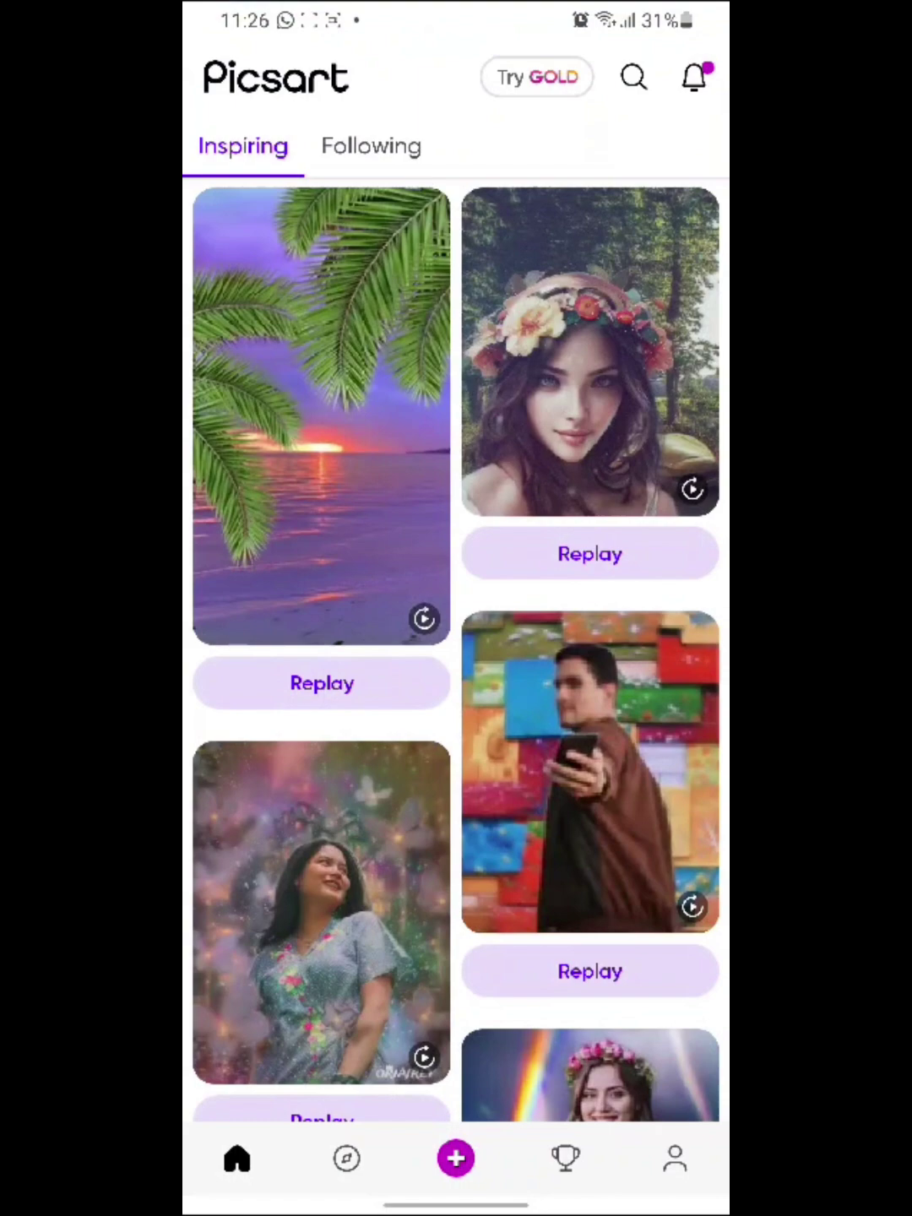
pyautogui.click(456, 1158)
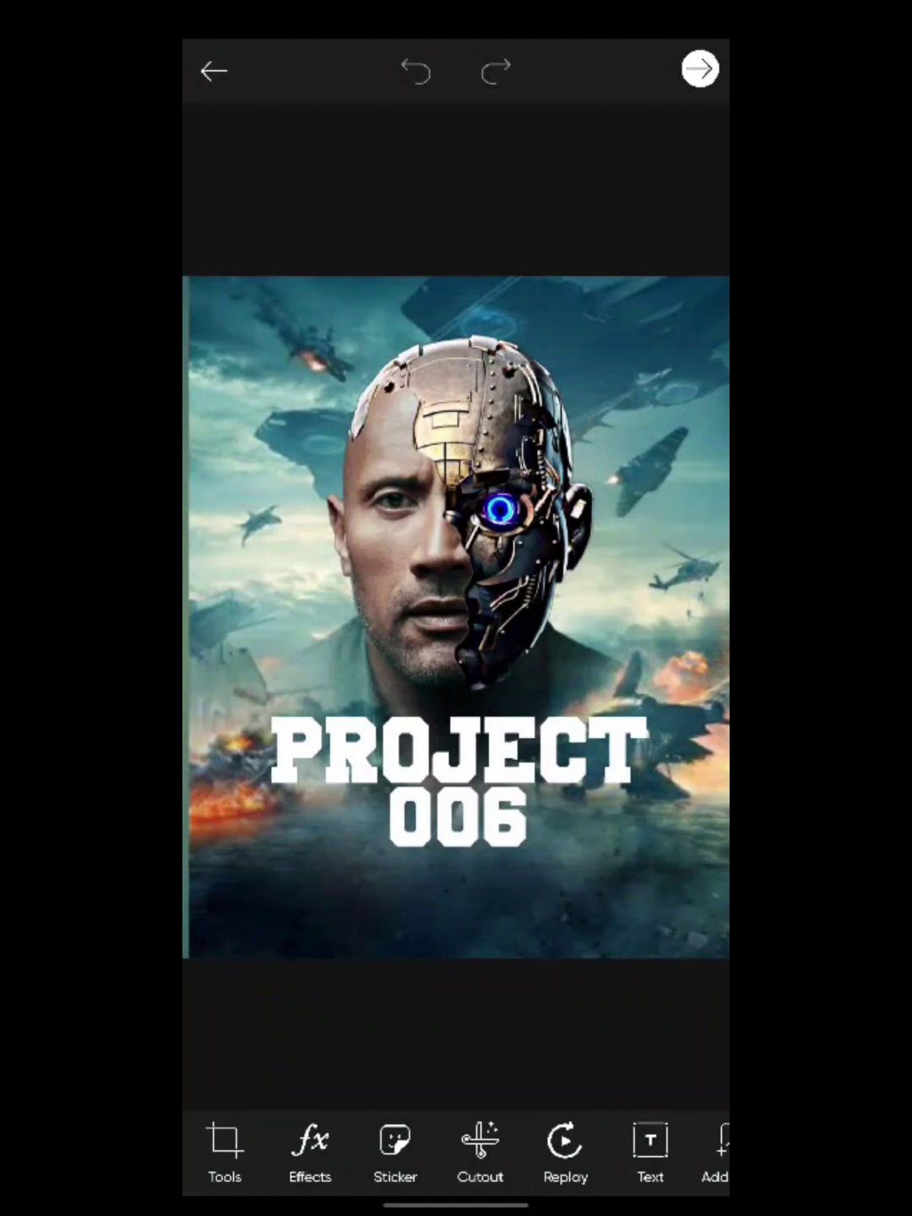
pyautogui.moveTo(476, 1149)
pyautogui.mouseDown()
pyautogui.moveTo(389, 1150)
pyautogui.moveTo(476, 1149)
pyautogui.mouseUp()
pyautogui.click(224, 1149)
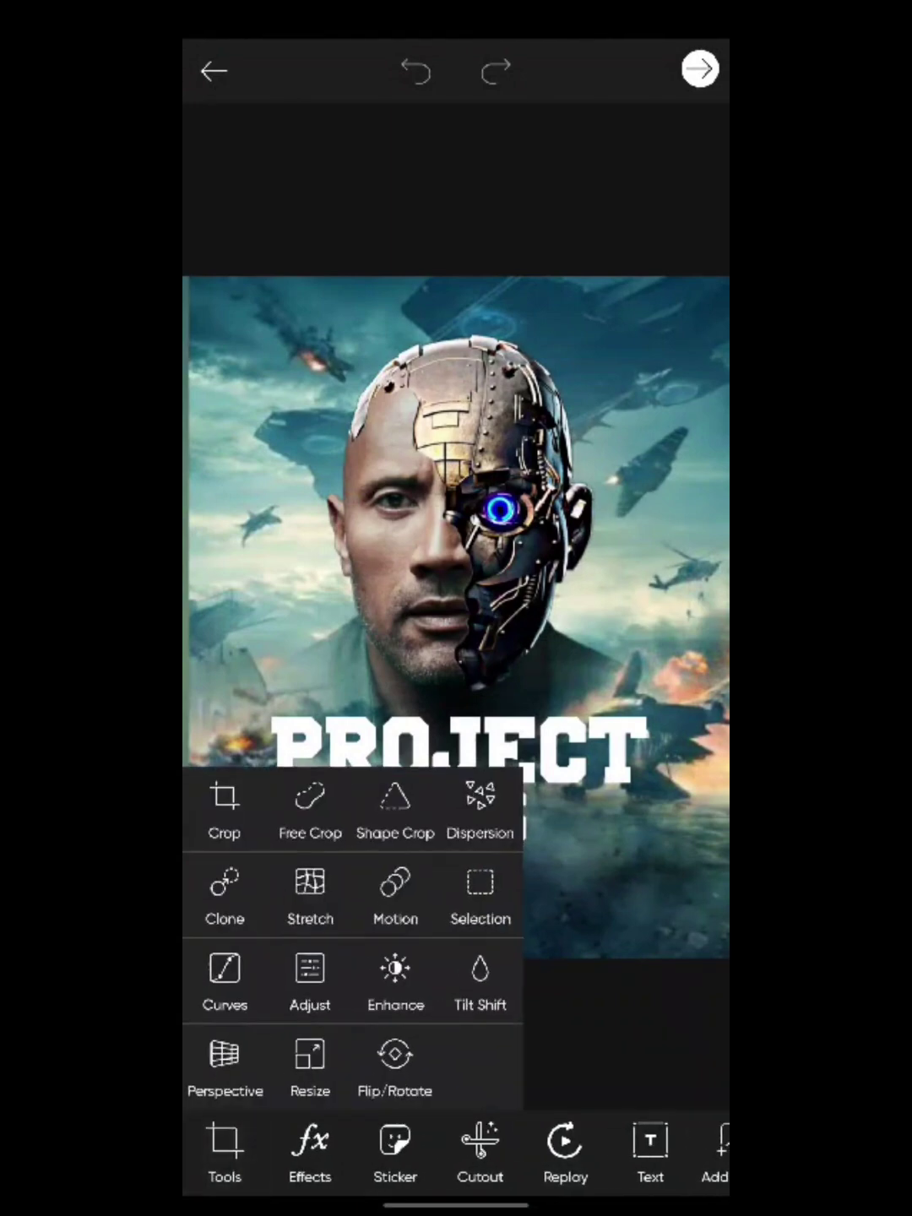
pyautogui.click(225, 807)
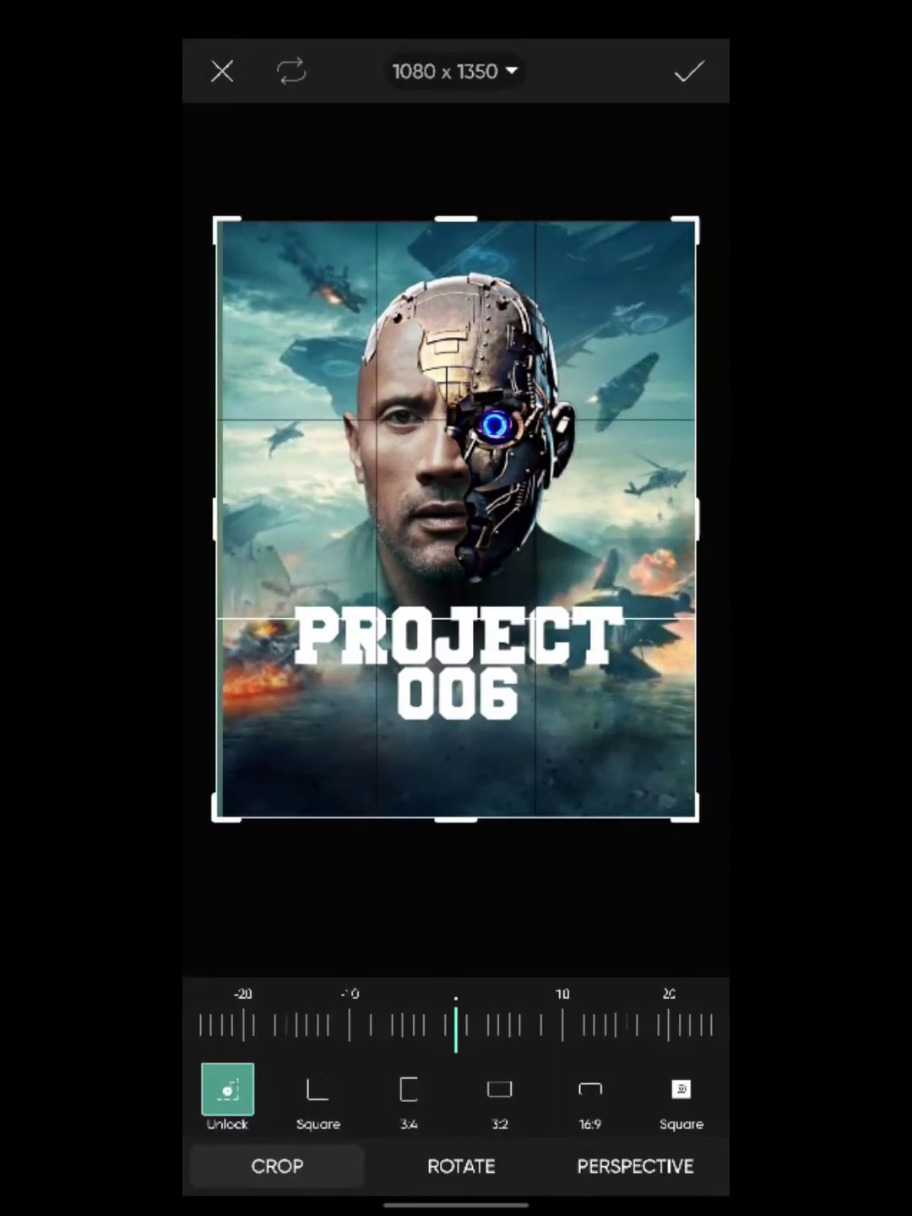
pyautogui.moveTo(216, 518)
pyautogui.mouseDown()
pyautogui.moveTo(234, 517)
pyautogui.moveTo(215, 518)
pyautogui.mouseUp()
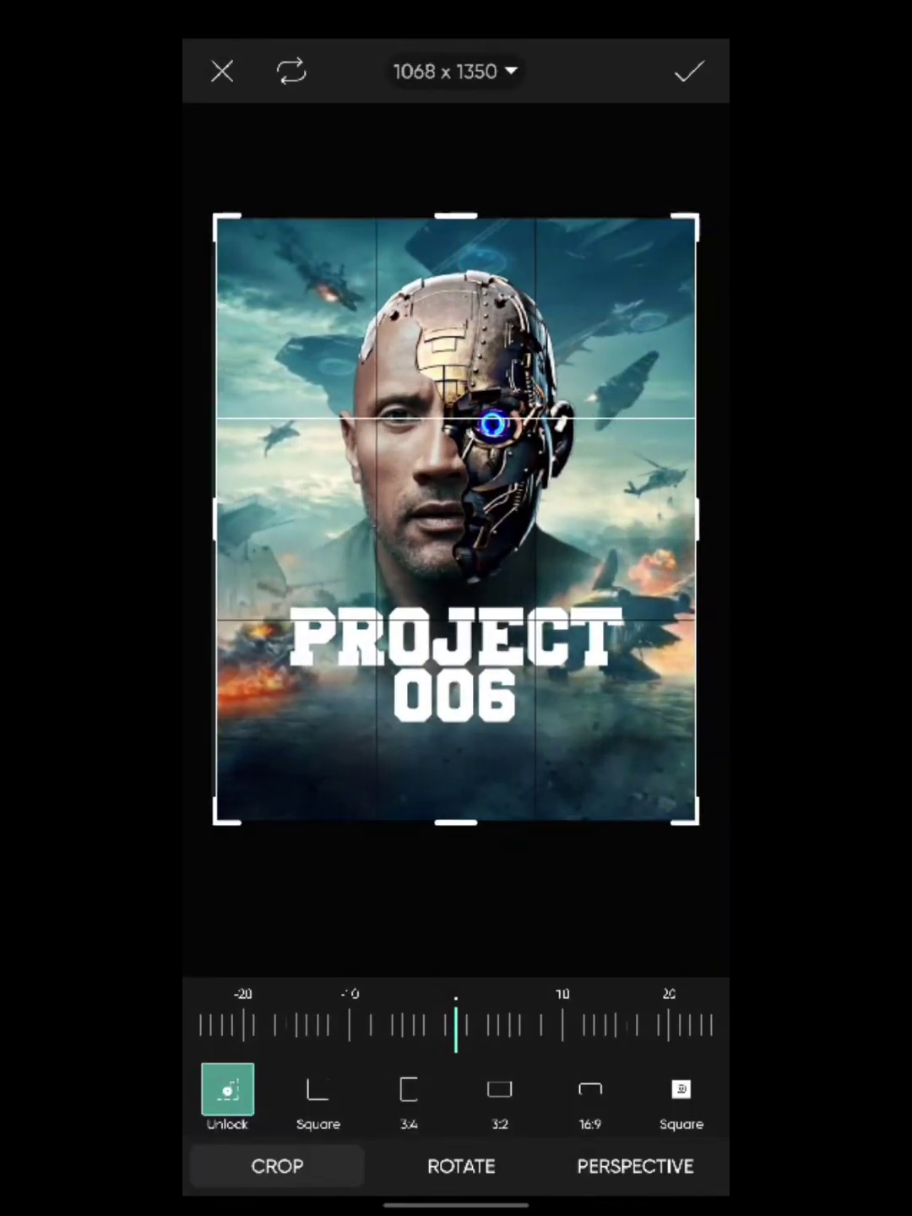
pyautogui.click(689, 71)
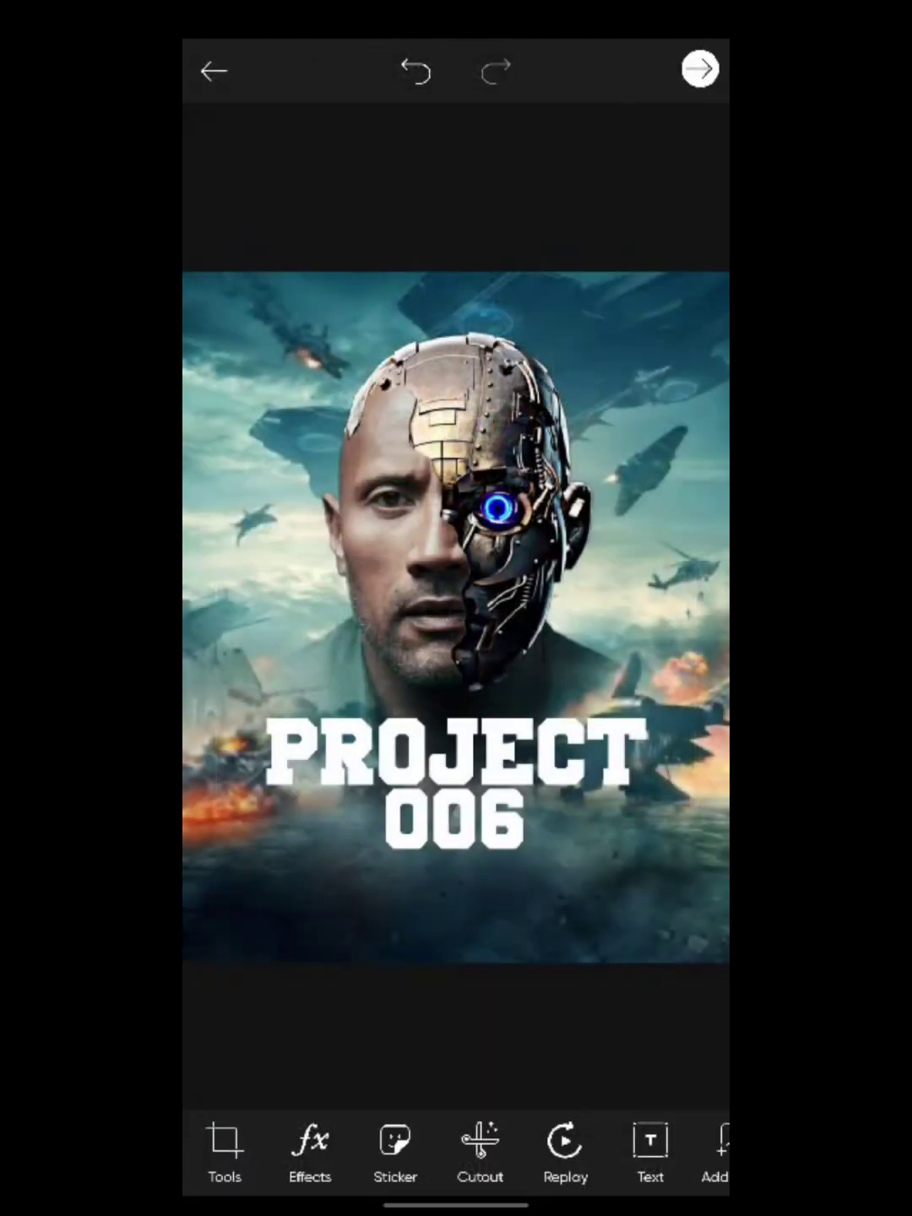
pyautogui.moveTo(570, 1145); pyautogui.dragTo(245, 1145)
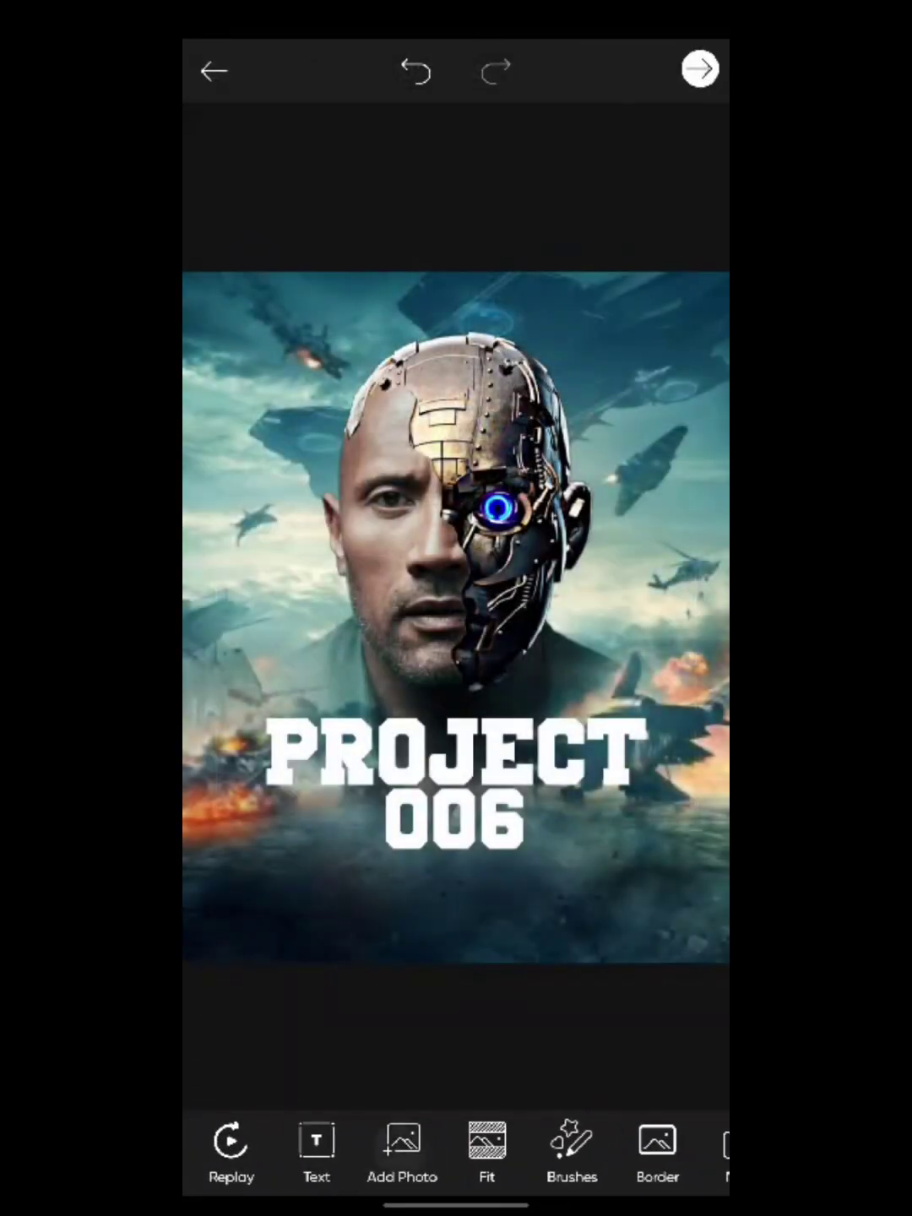
# Step: Add the credits image and enlarge it beneath the PROJECT 006 title
pyautogui.click(402, 1144)
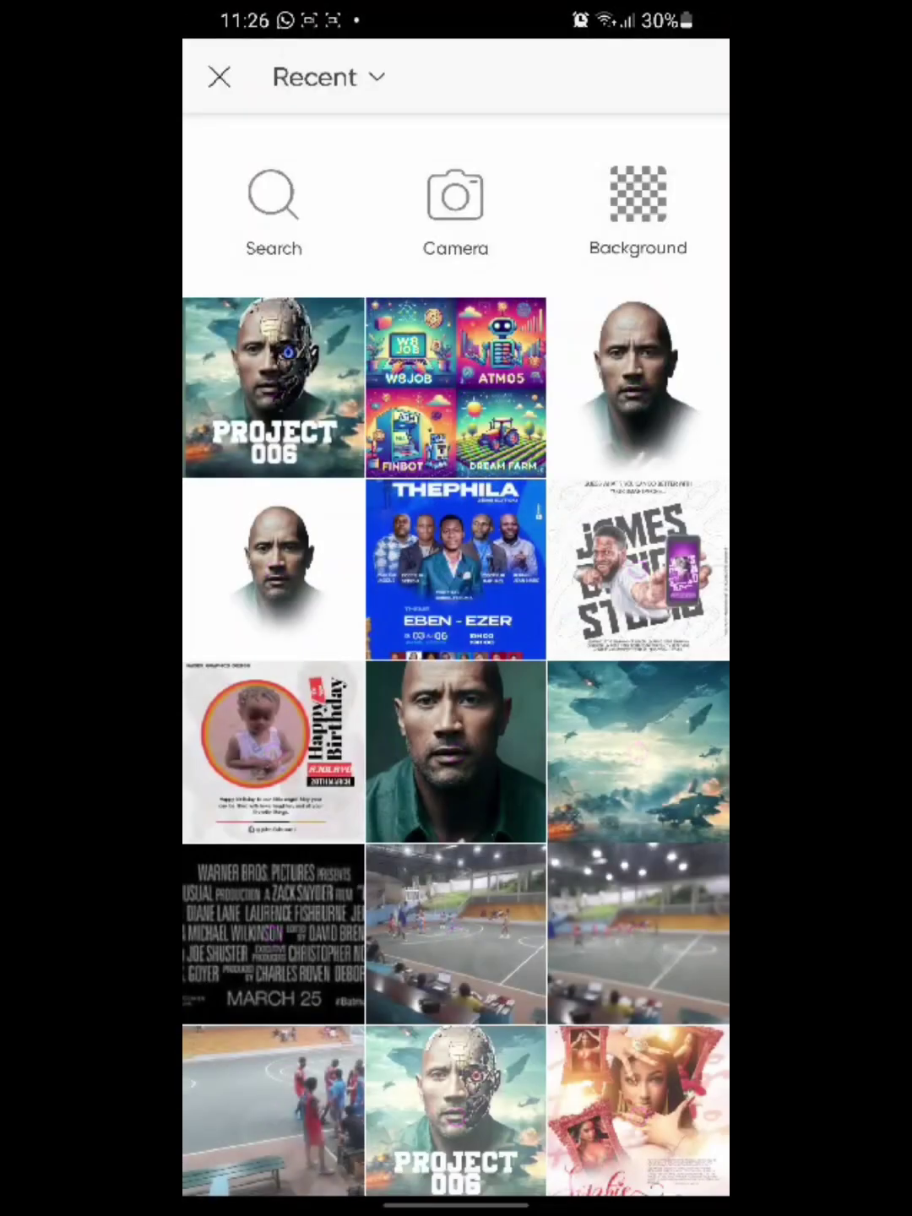
pyautogui.scroll(-3, 455, 664)
pyautogui.click(273, 670)
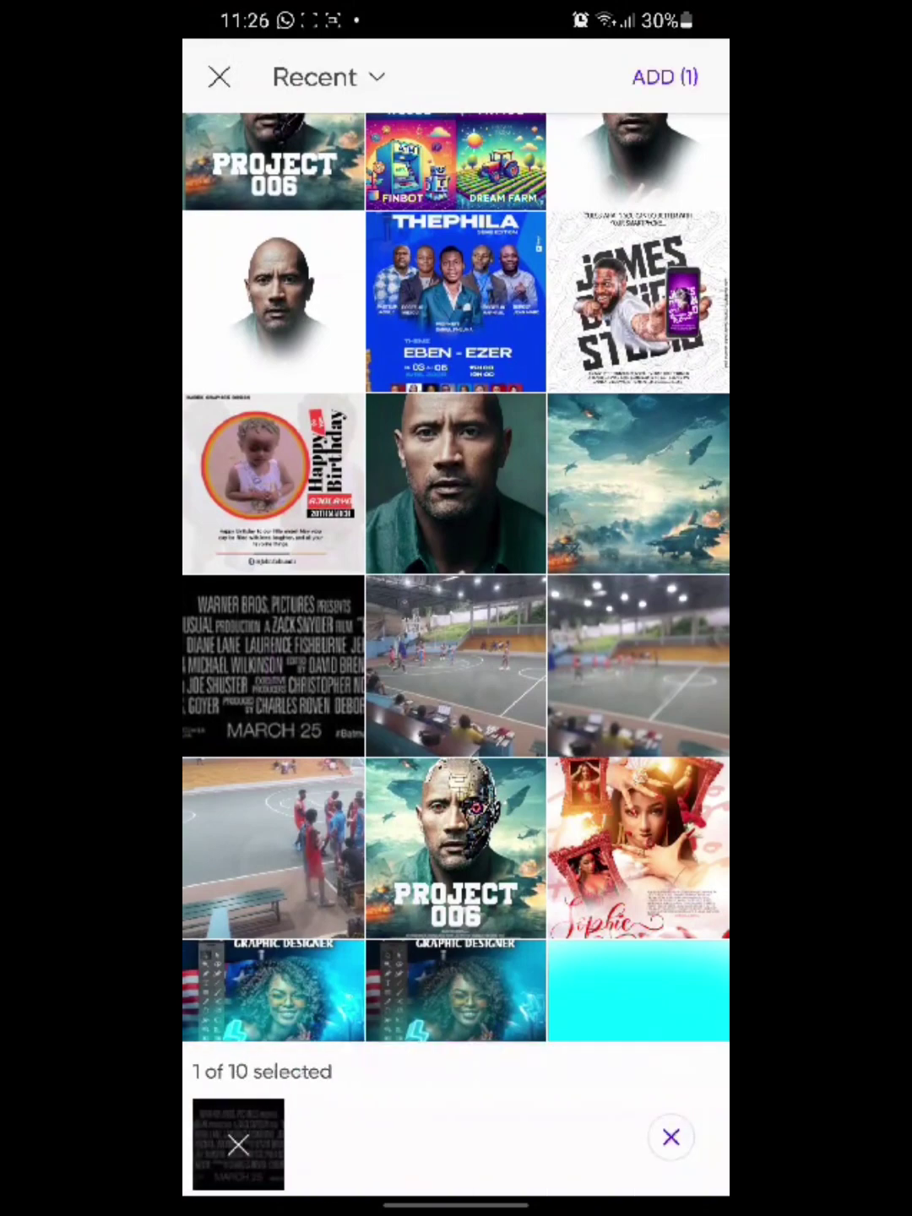
pyautogui.click(664, 78)
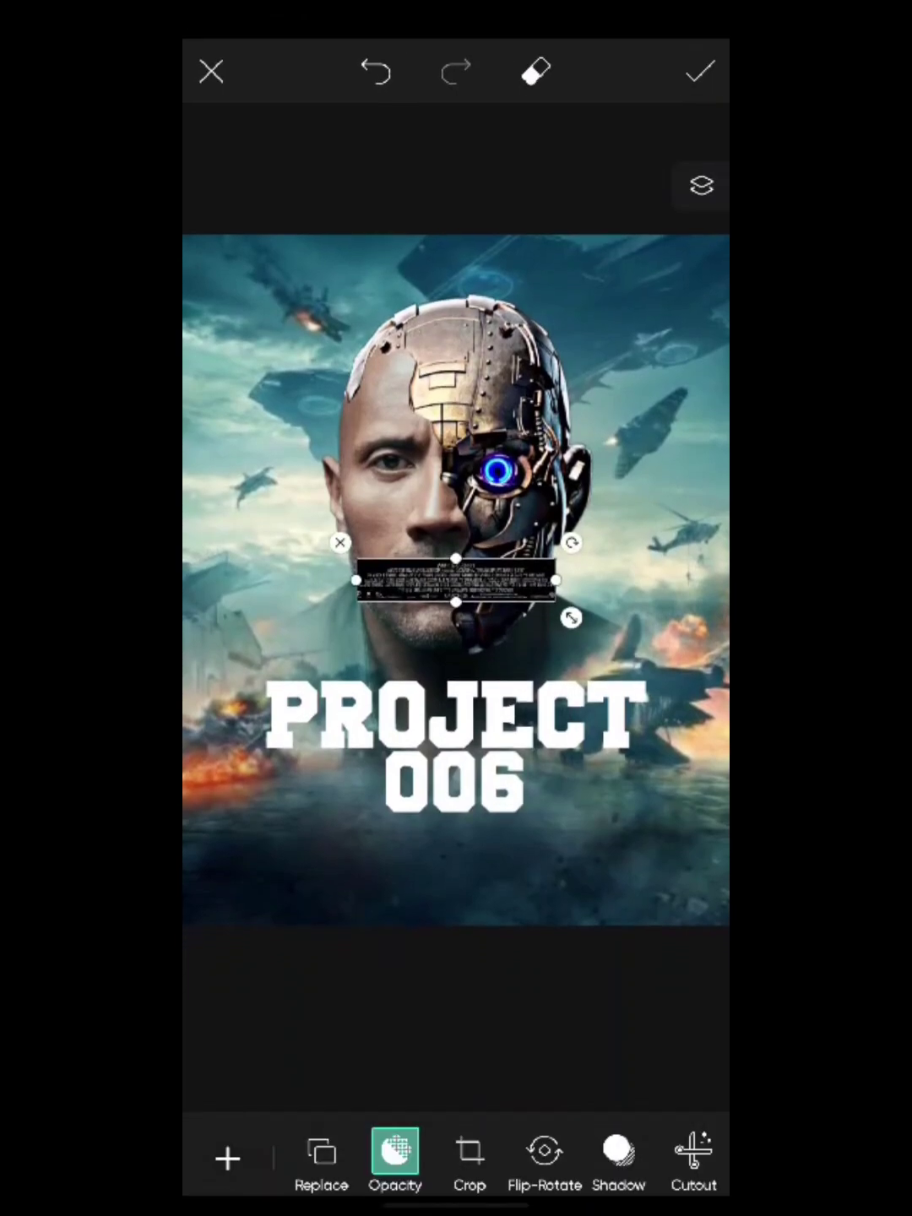
pyautogui.moveTo(459, 601); pyautogui.dragTo(430, 784)
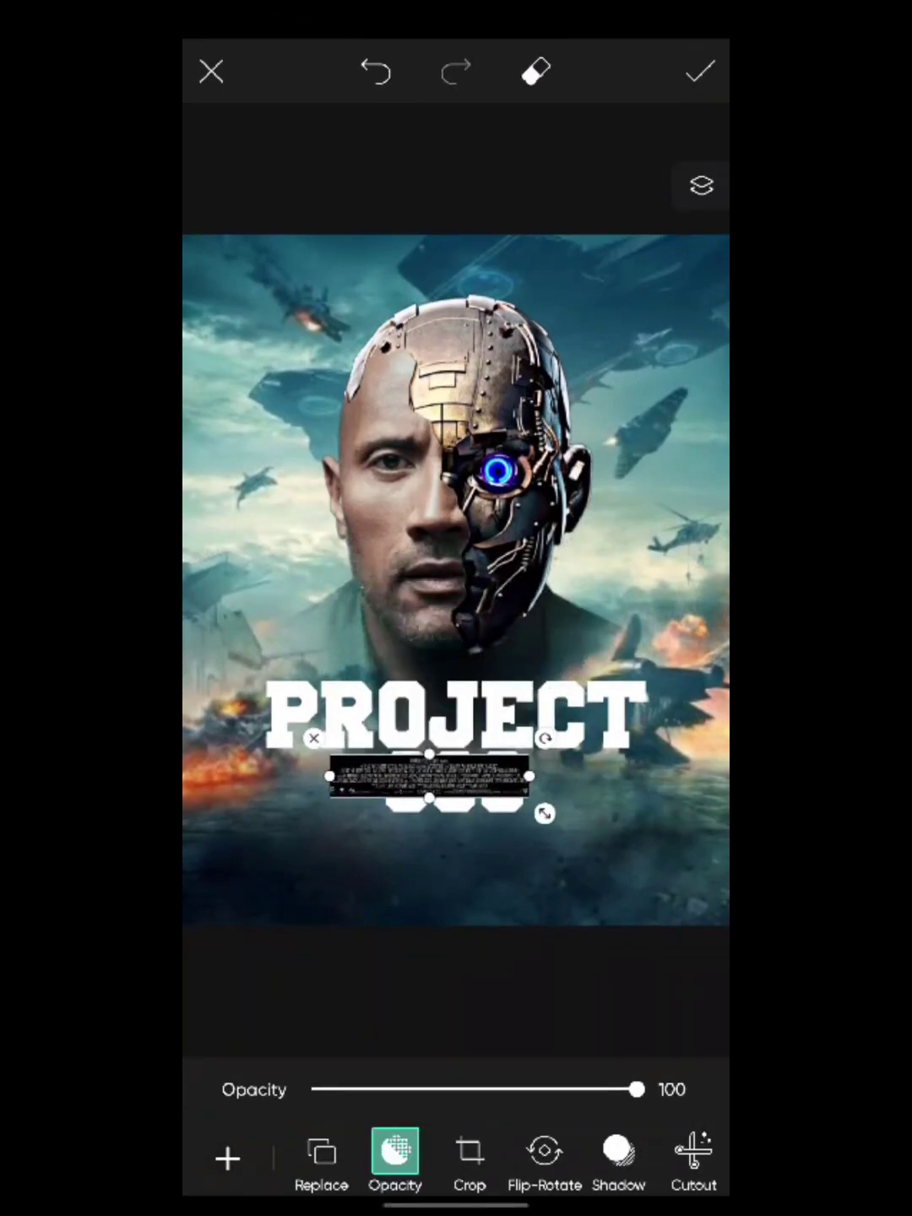
pyautogui.moveTo(570, 827); pyautogui.dragTo(685, 852)
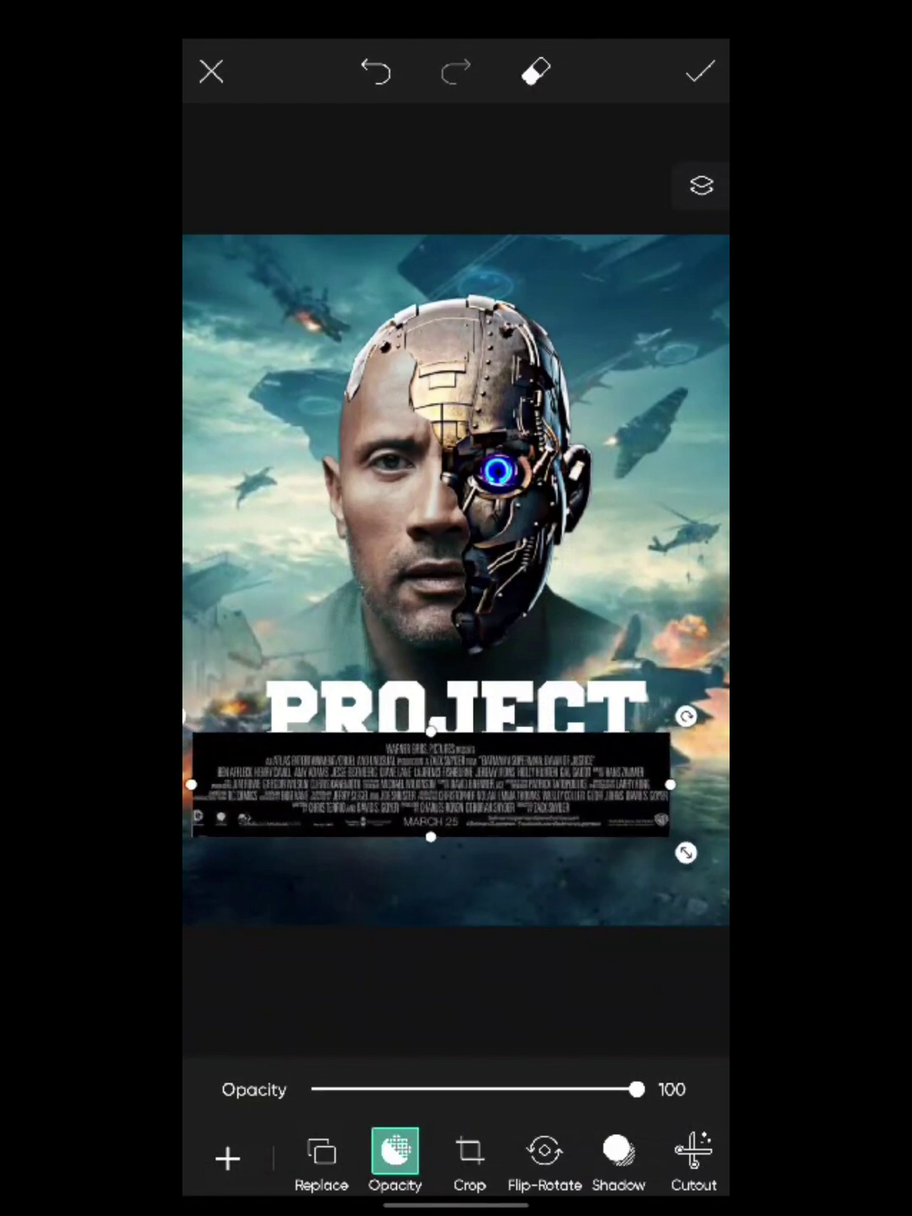
pyautogui.moveTo(431, 784)
pyautogui.mouseDown()
pyautogui.moveTo(443, 811)
pyautogui.moveTo(444, 869)
pyautogui.mouseUp()
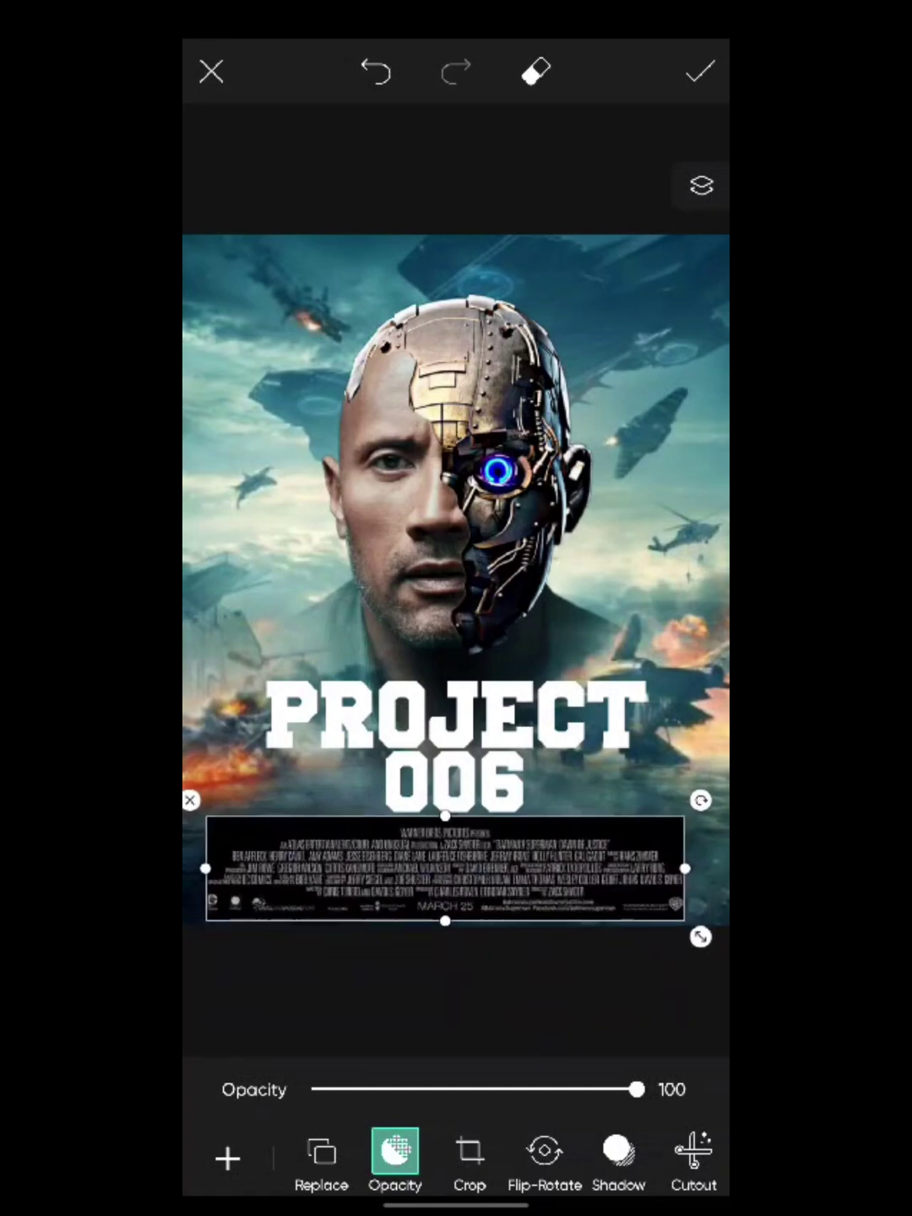
# Step: Set the credits blend to Screen, nudge the block to the bottom, and apply
pyautogui.moveTo(617, 1154); pyautogui.dragTo(383, 1154)
pyautogui.moveTo(617, 1154); pyautogui.dragTo(330, 1154)
pyautogui.click(394, 1154)
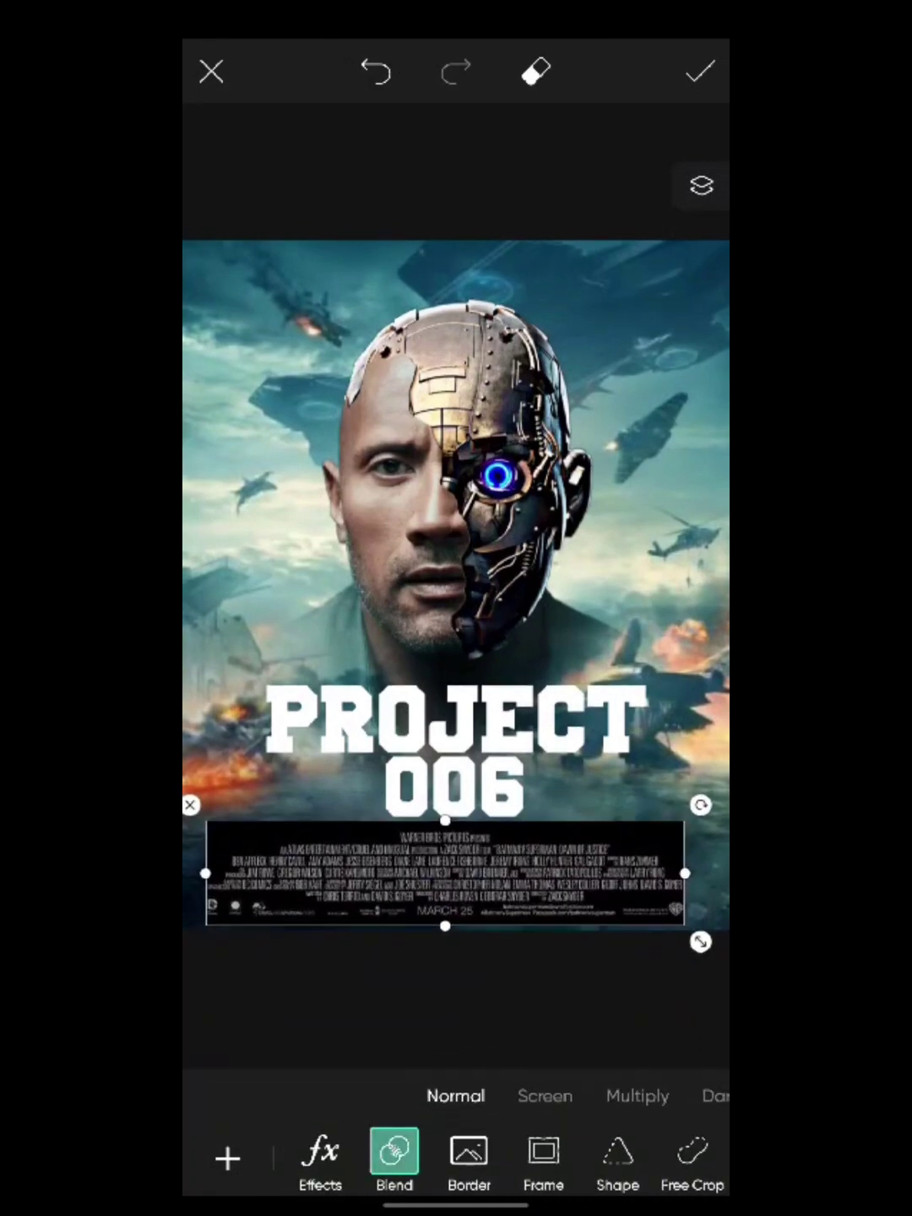
pyautogui.click(455, 1093)
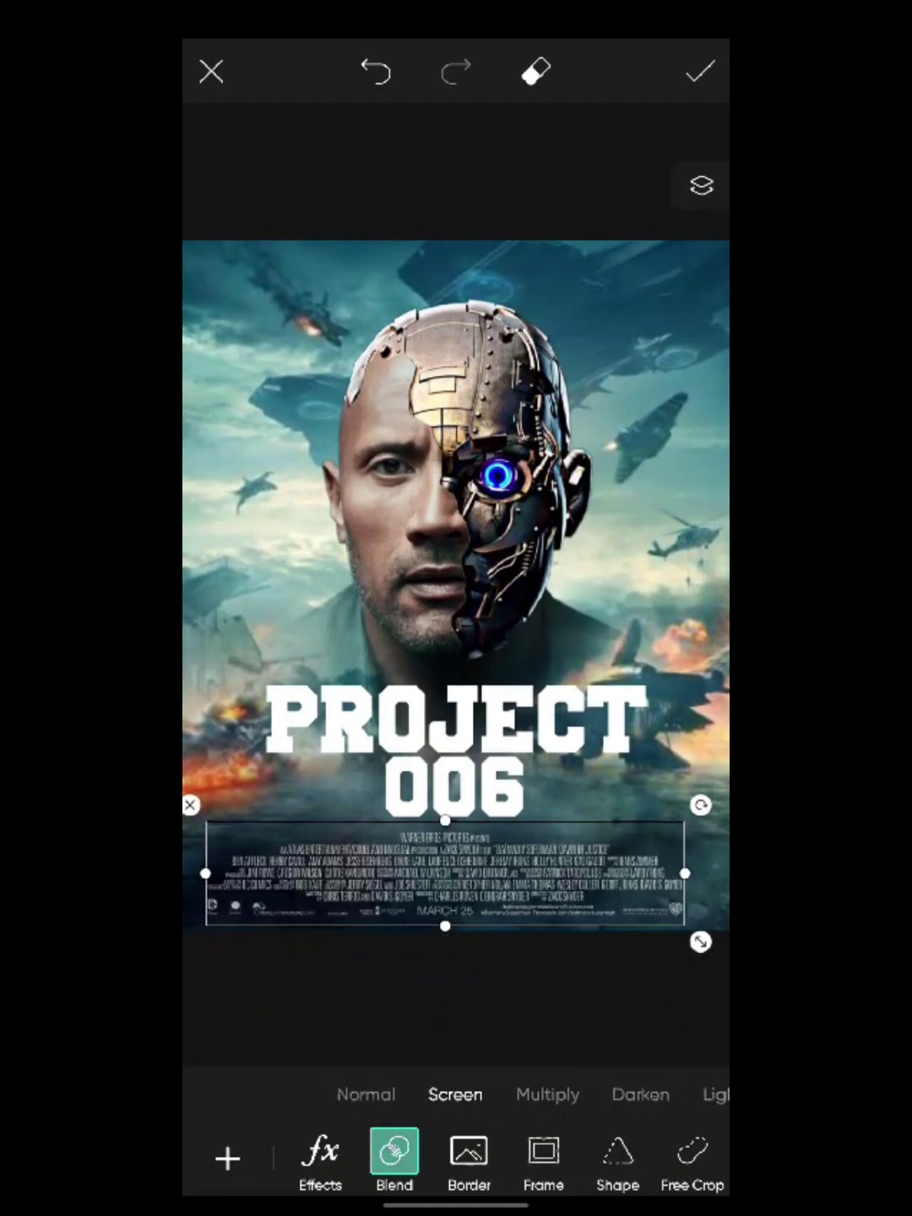
pyautogui.moveTo(444, 871); pyautogui.dragTo(456, 860)
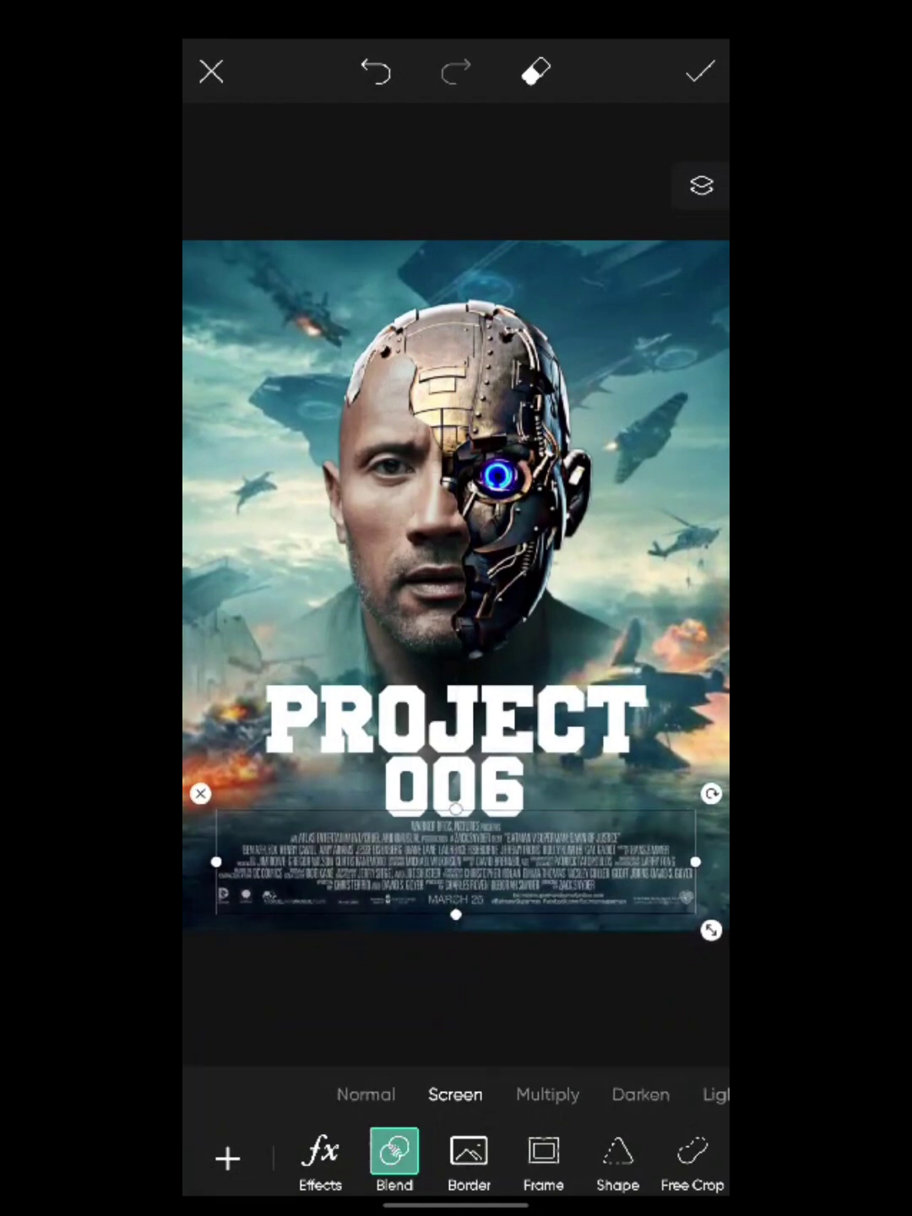
pyautogui.click(700, 70)
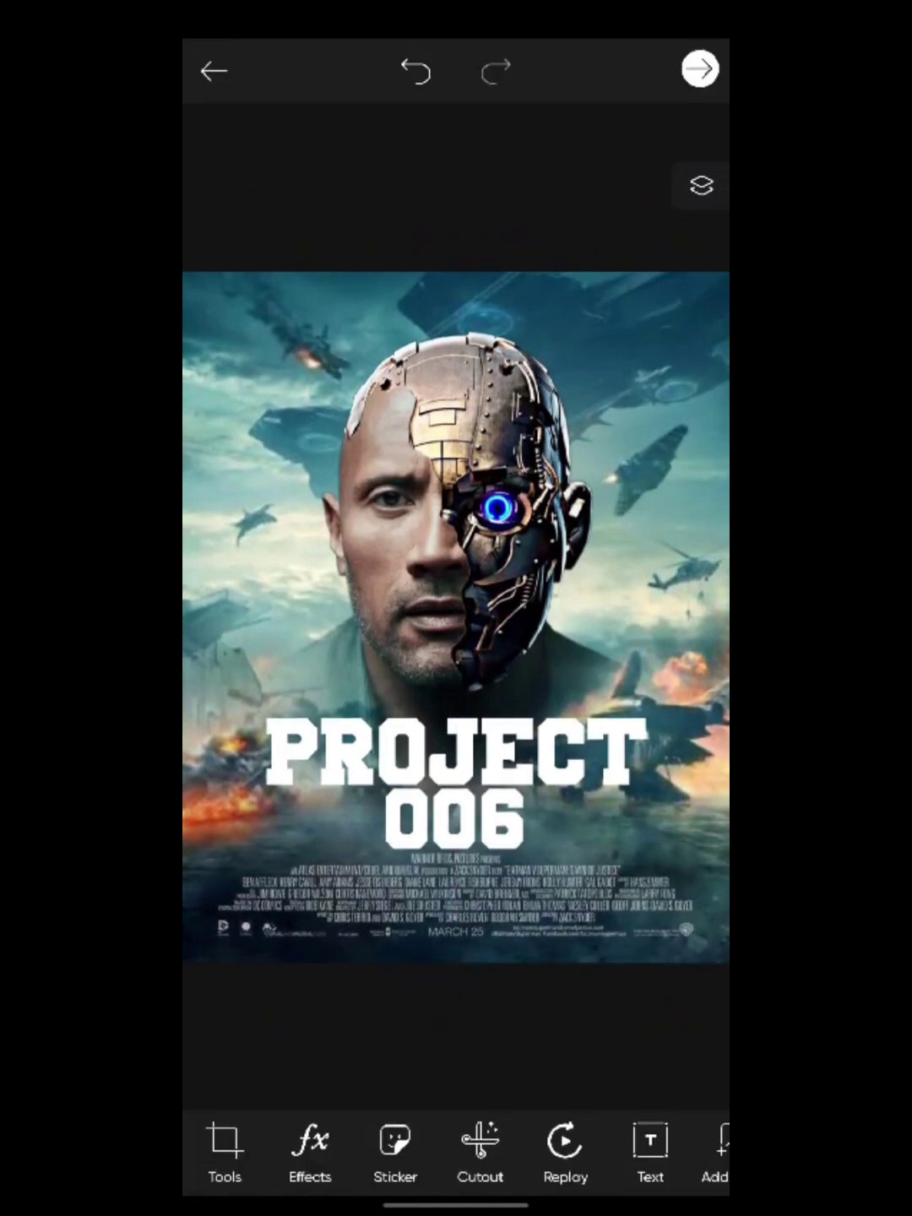
pyautogui.click(456, 897)
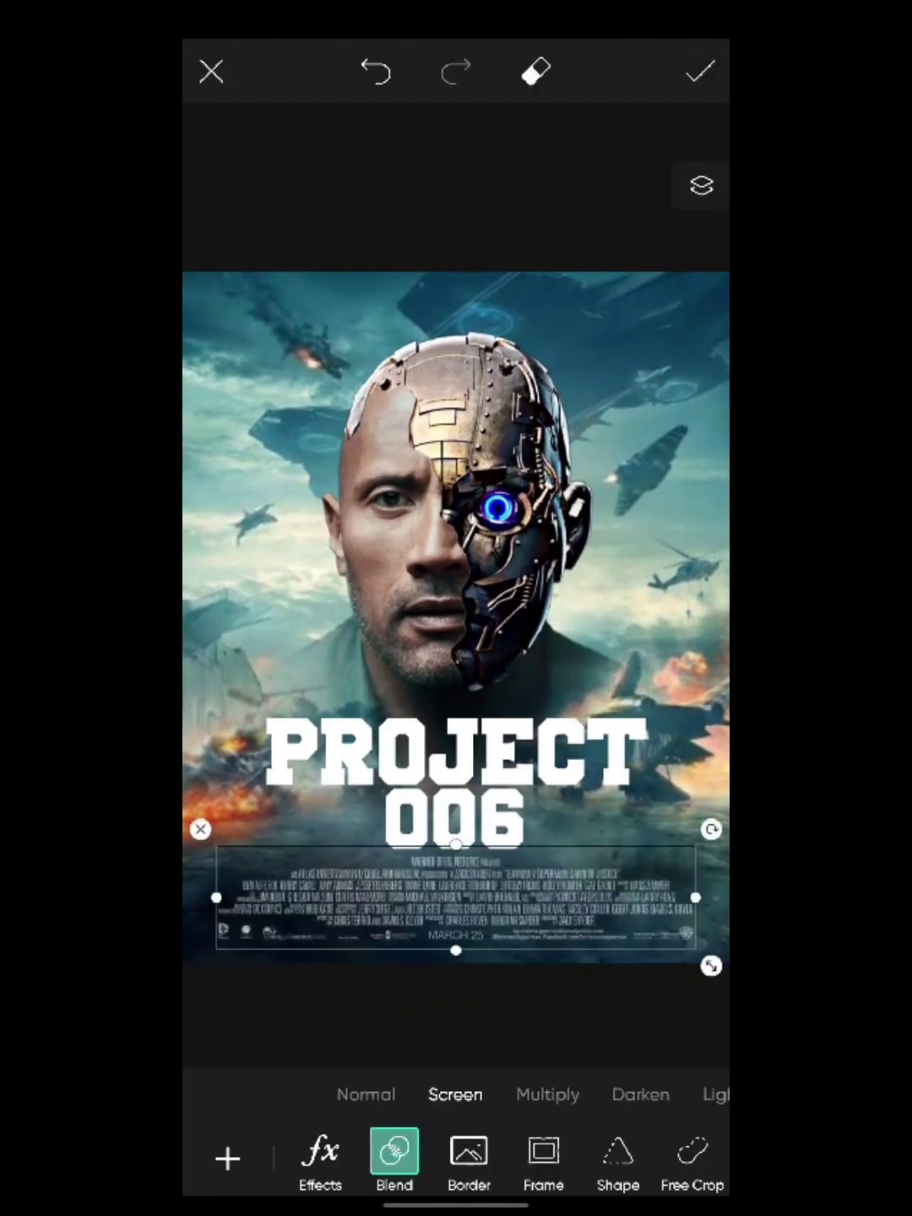
pyautogui.moveTo(456, 897)
pyautogui.mouseDown()
pyautogui.moveTo(488, 880)
pyautogui.moveTo(434, 902)
pyautogui.moveTo(457, 892)
pyautogui.moveTo(456, 901)
pyautogui.moveTo(455, 894)
pyautogui.mouseUp()
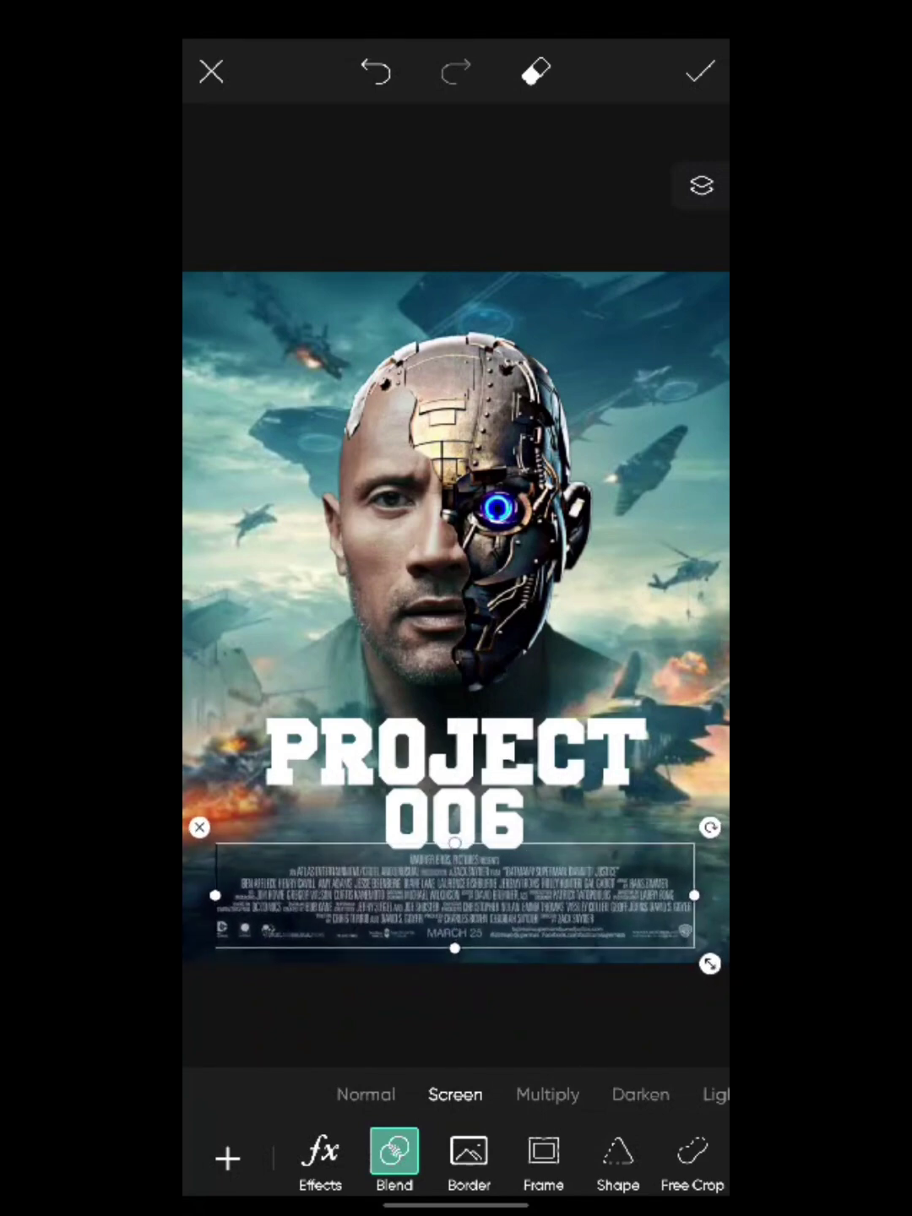
pyautogui.click(699, 72)
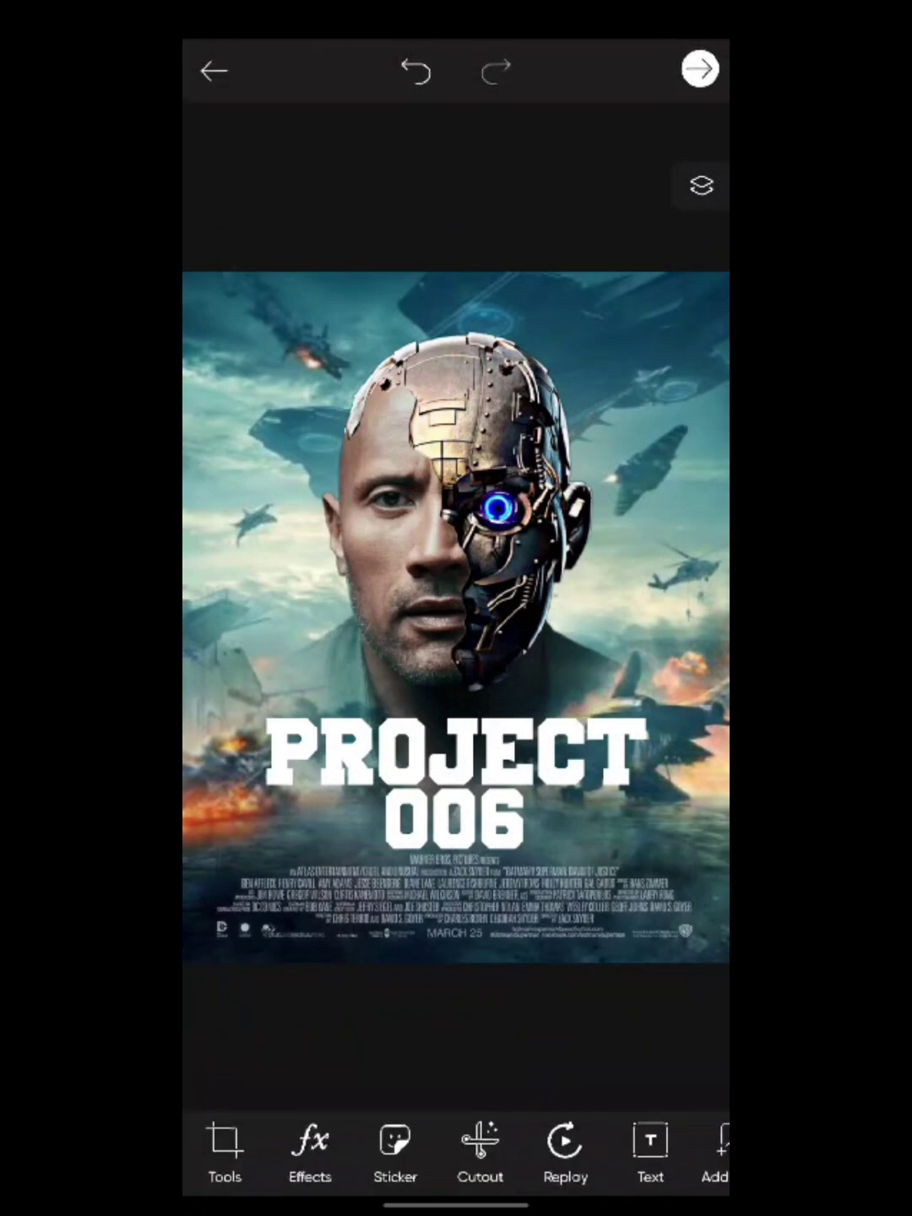
# Step: Save the finished poster to the device and leave Picsart
pyautogui.click(699, 69)
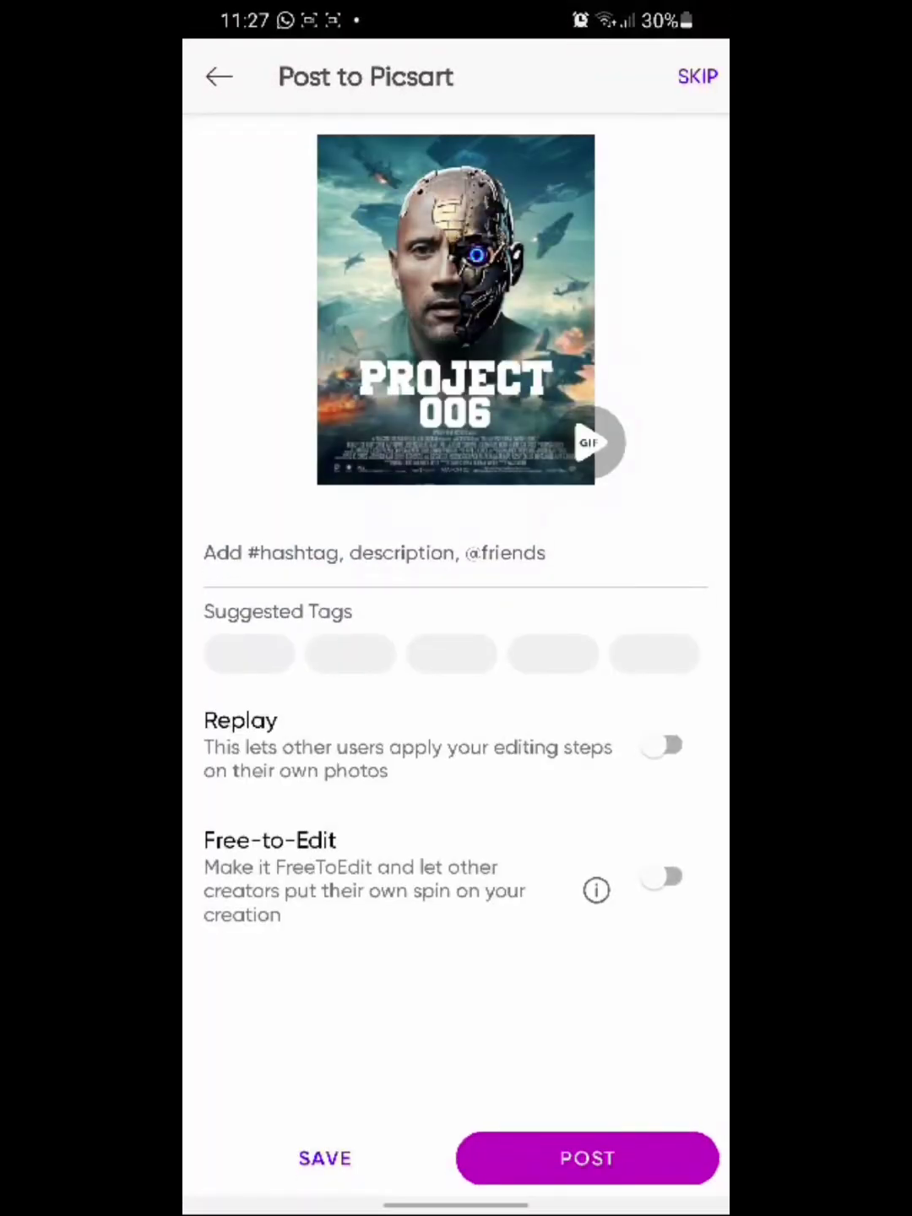
pyautogui.click(325, 1158)
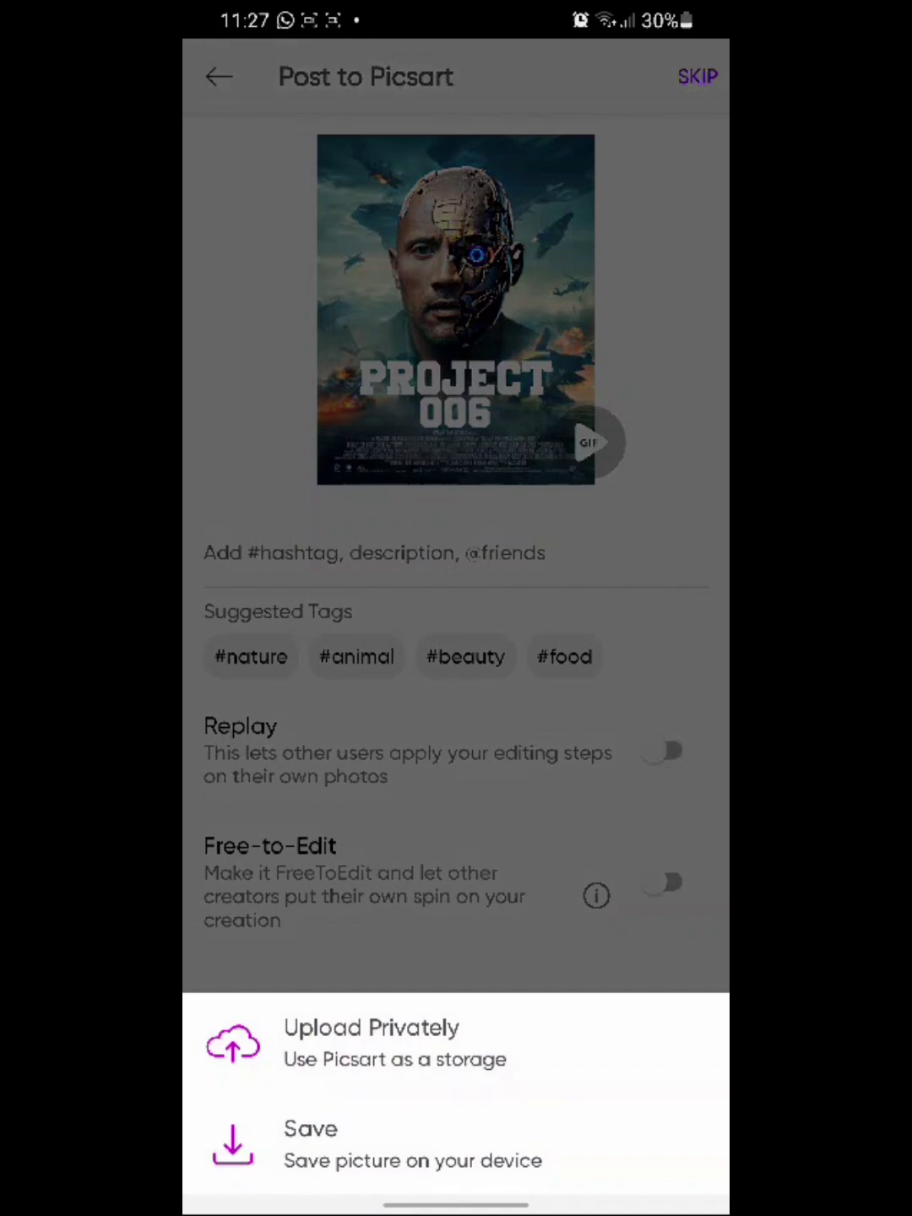
pyautogui.click(380, 1145)
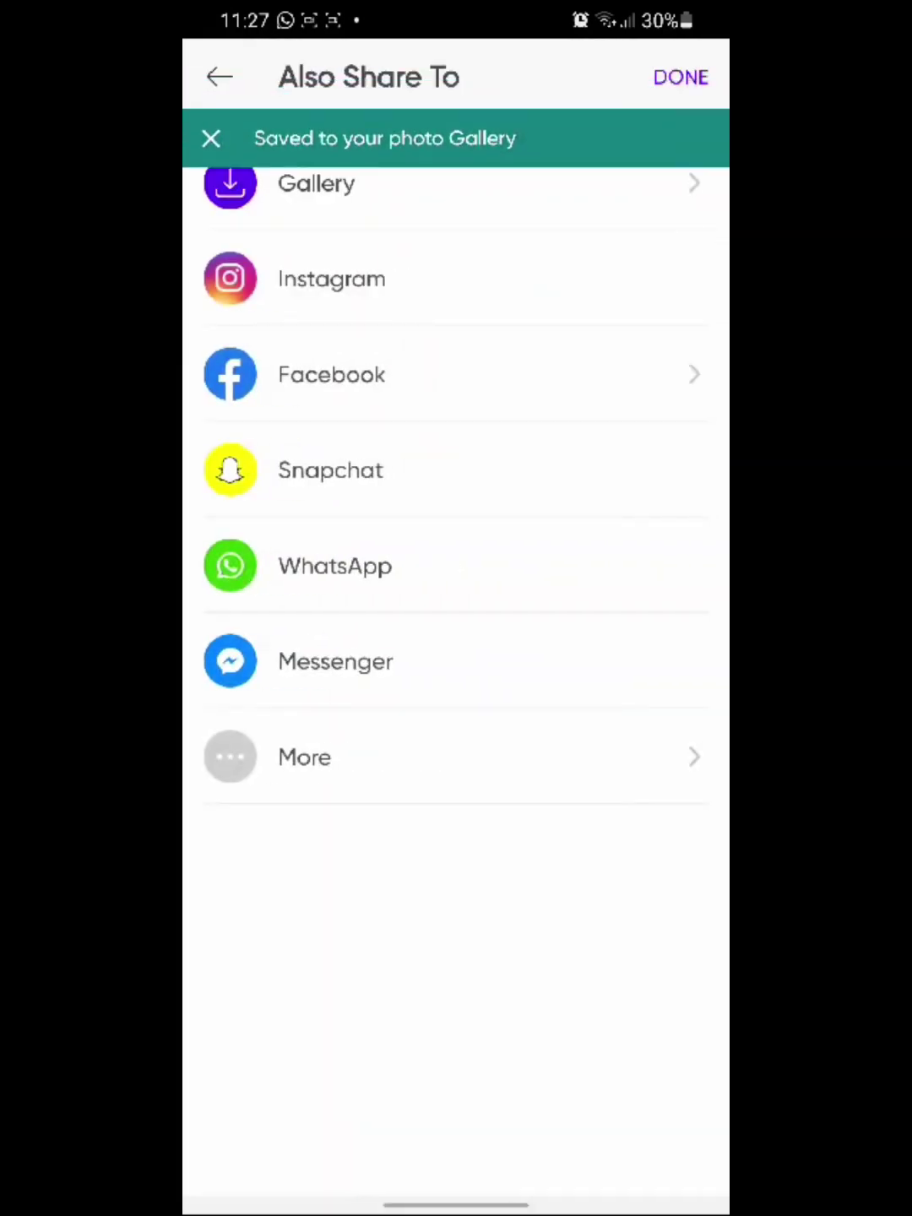
pyautogui.click(680, 77)
pyautogui.moveTo(456, 1205); pyautogui.dragTo(456, 855)
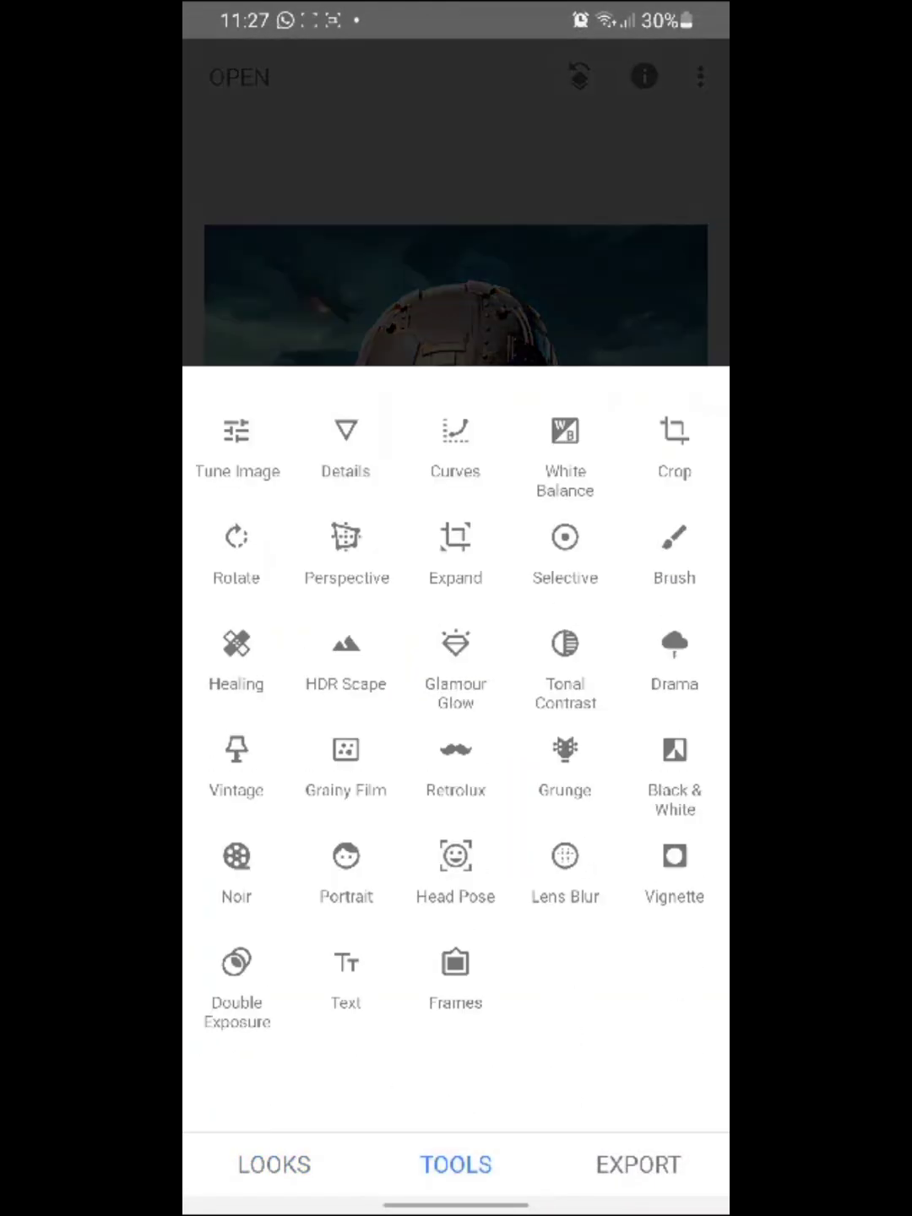
# Step: Raise Sharpening and Structure in Snapseed's Details tool and apply
pyautogui.click(346, 444)
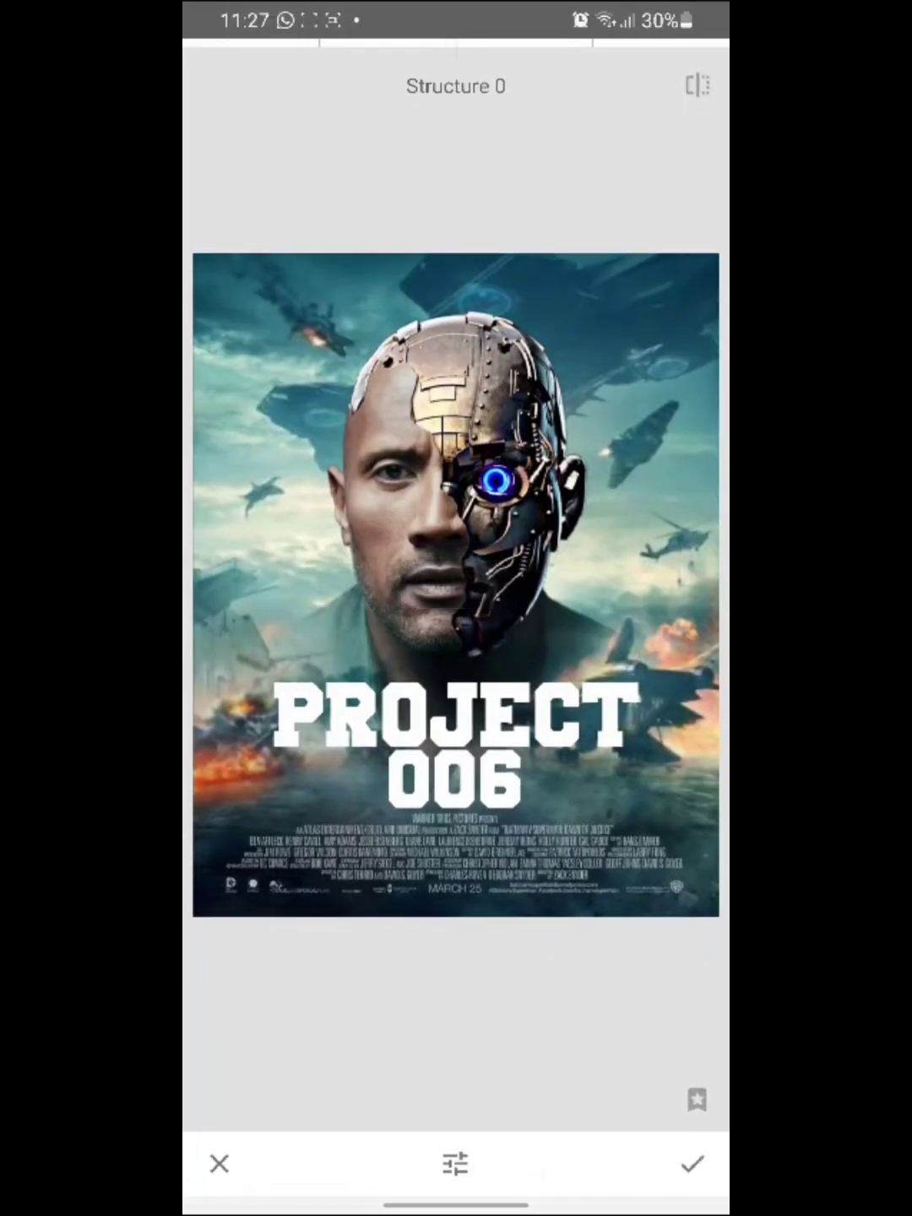
pyautogui.moveTo(456, 532)
pyautogui.mouseDown()
pyautogui.moveTo(456, 627)
pyautogui.moveTo(569, 570)
pyautogui.moveTo(607, 570)
pyautogui.moveTo(561, 570)
pyautogui.mouseUp()
pyautogui.moveTo(456, 531)
pyautogui.mouseDown()
pyautogui.moveTo(455, 607)
pyautogui.moveTo(551, 570)
pyautogui.moveTo(685, 570)
pyautogui.mouseUp()
pyautogui.moveTo(570, 570)
pyautogui.mouseDown()
pyautogui.moveTo(380, 569)
pyautogui.moveTo(617, 570)
pyautogui.moveTo(570, 570)
pyautogui.mouseUp()
pyautogui.moveTo(456, 570)
pyautogui.mouseDown()
pyautogui.moveTo(456, 627)
pyautogui.moveTo(570, 570)
pyautogui.moveTo(499, 571)
pyautogui.mouseUp()
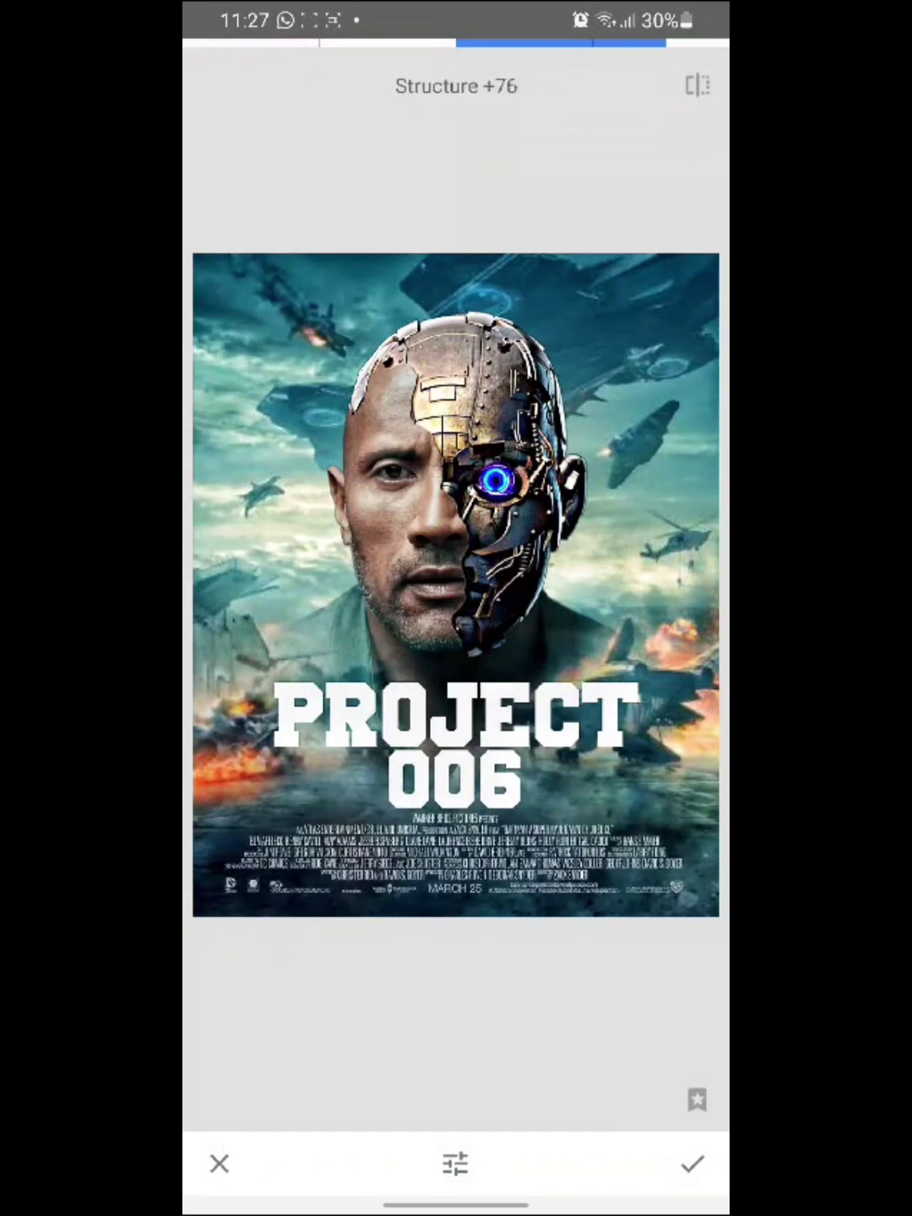
pyautogui.click(692, 1163)
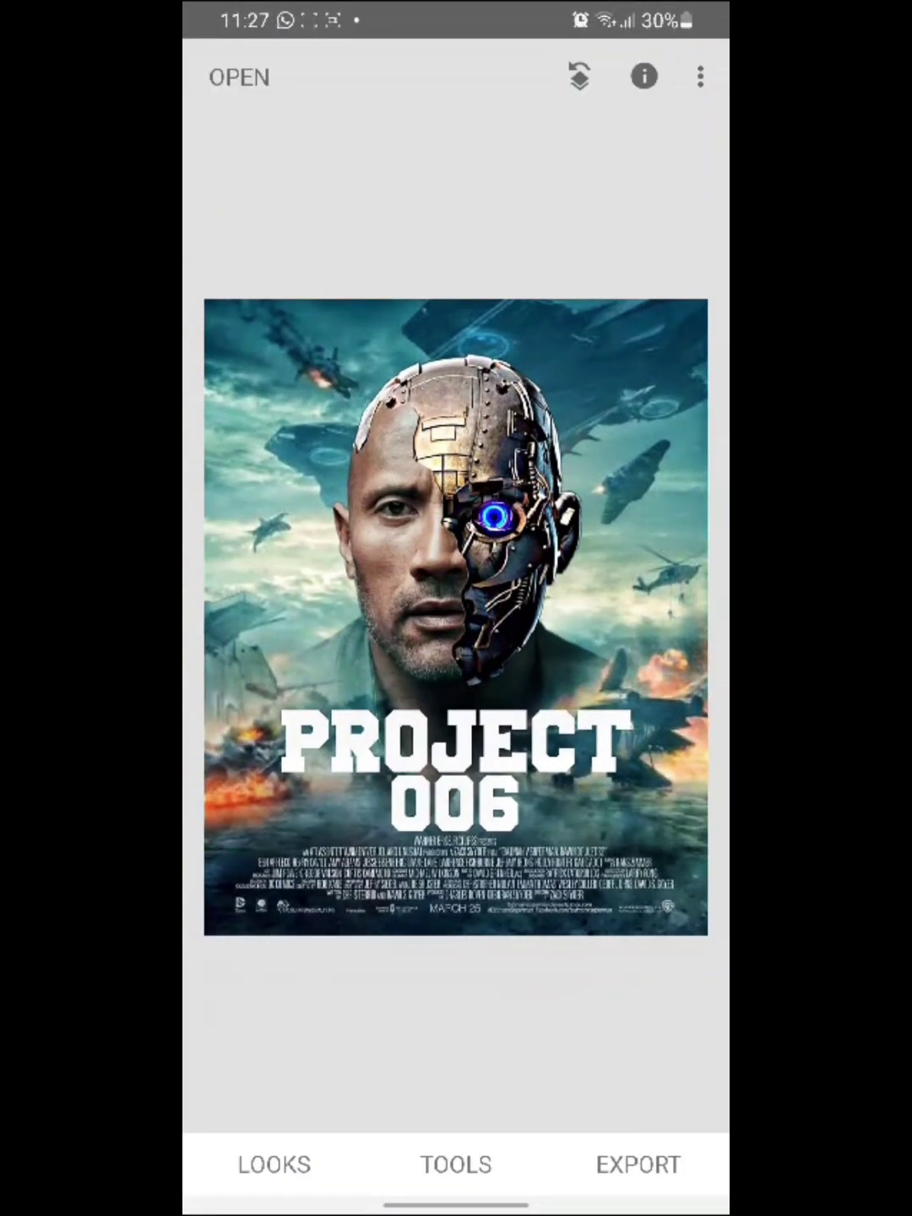